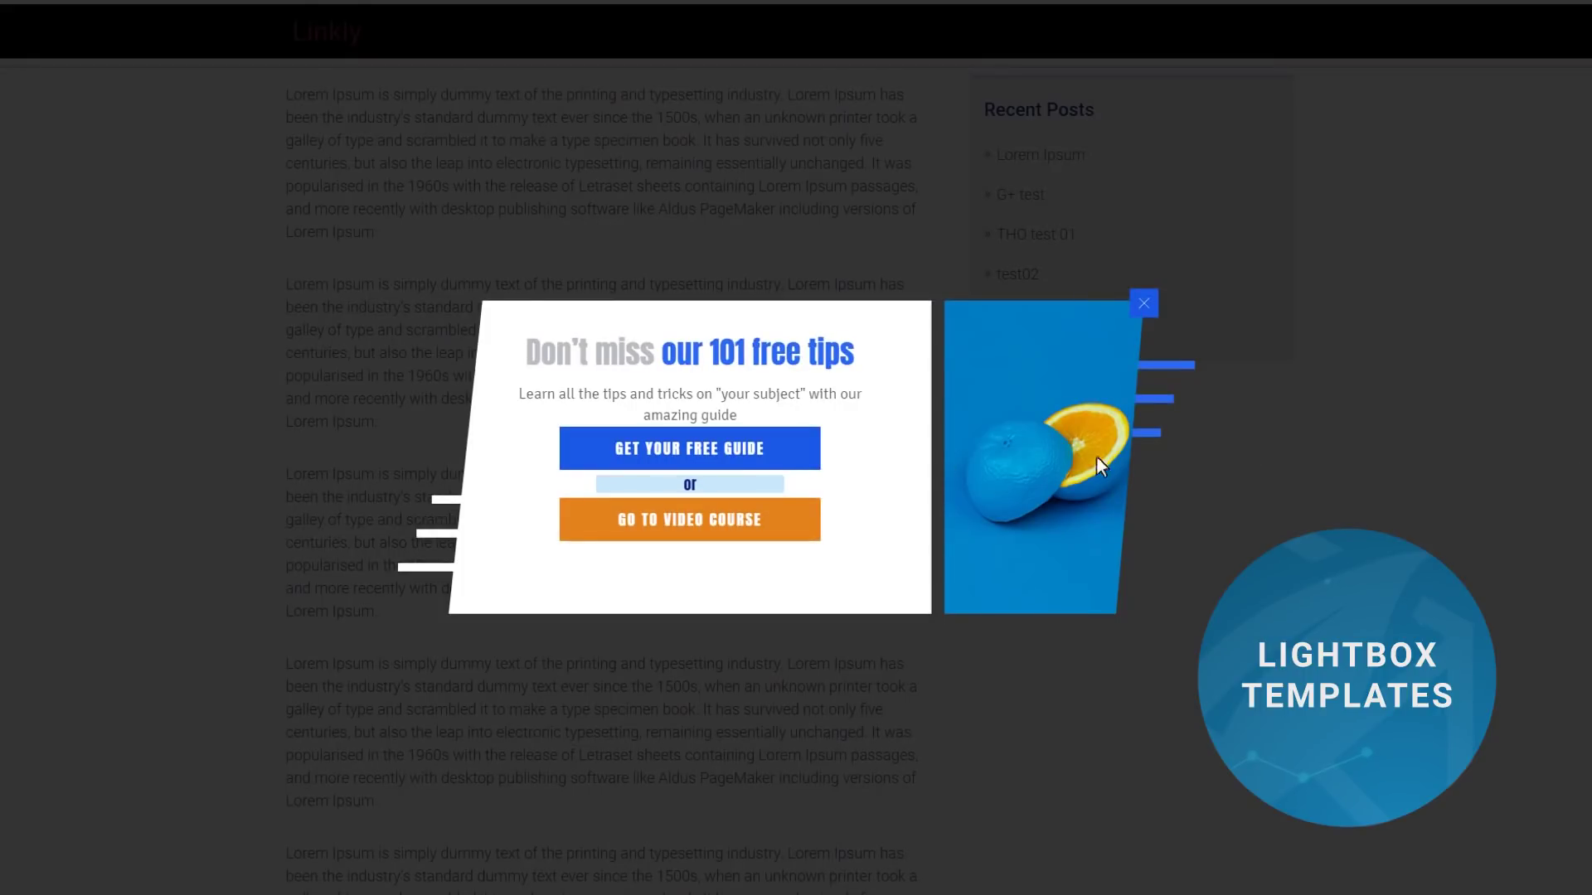
Advance the lightbox, inline, ribbon and scroll mat demos to their email sign-up steps.
{"action": "left_click", "coordinate": [728, 459]}
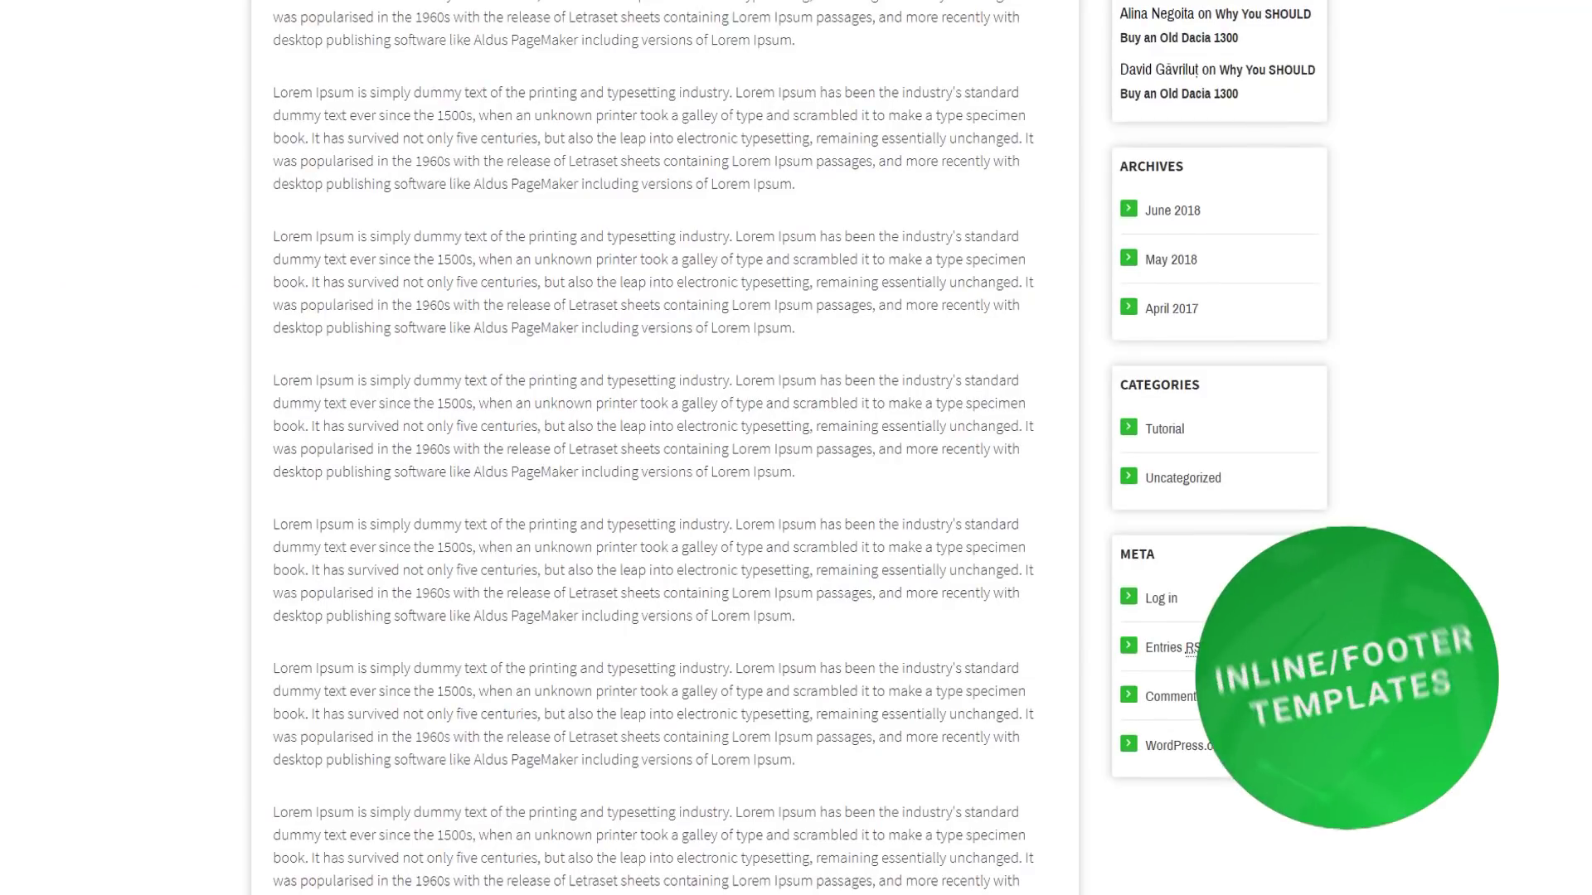
{"action": "scroll", "coordinate": [169, 469], "scroll_direction": "down", "scroll_amount": 6}
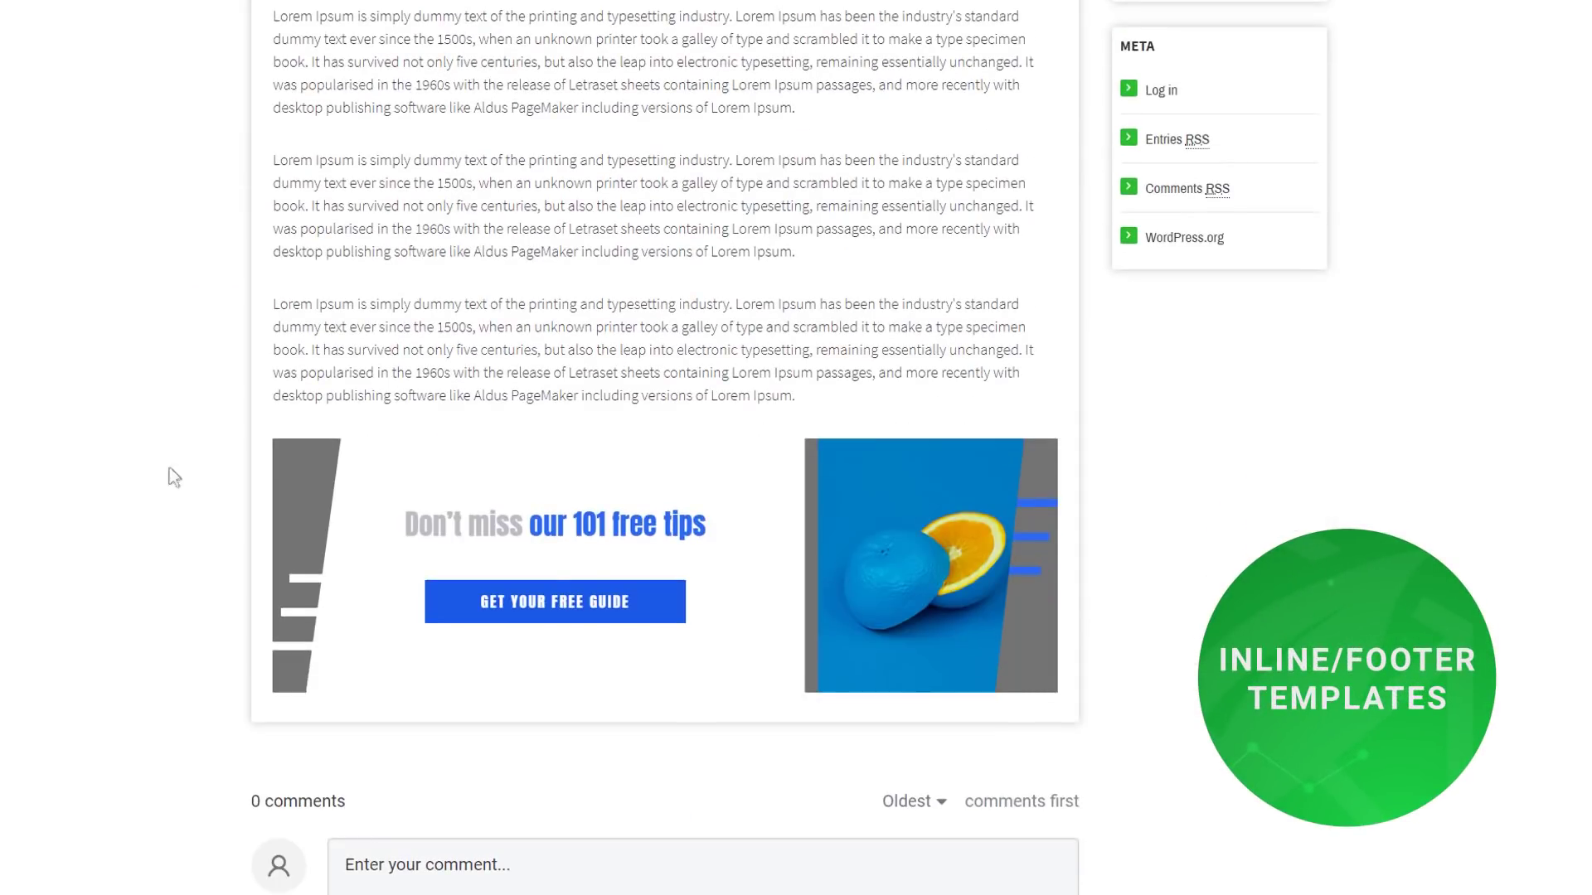
{"action": "left_click", "coordinate": [497, 614]}
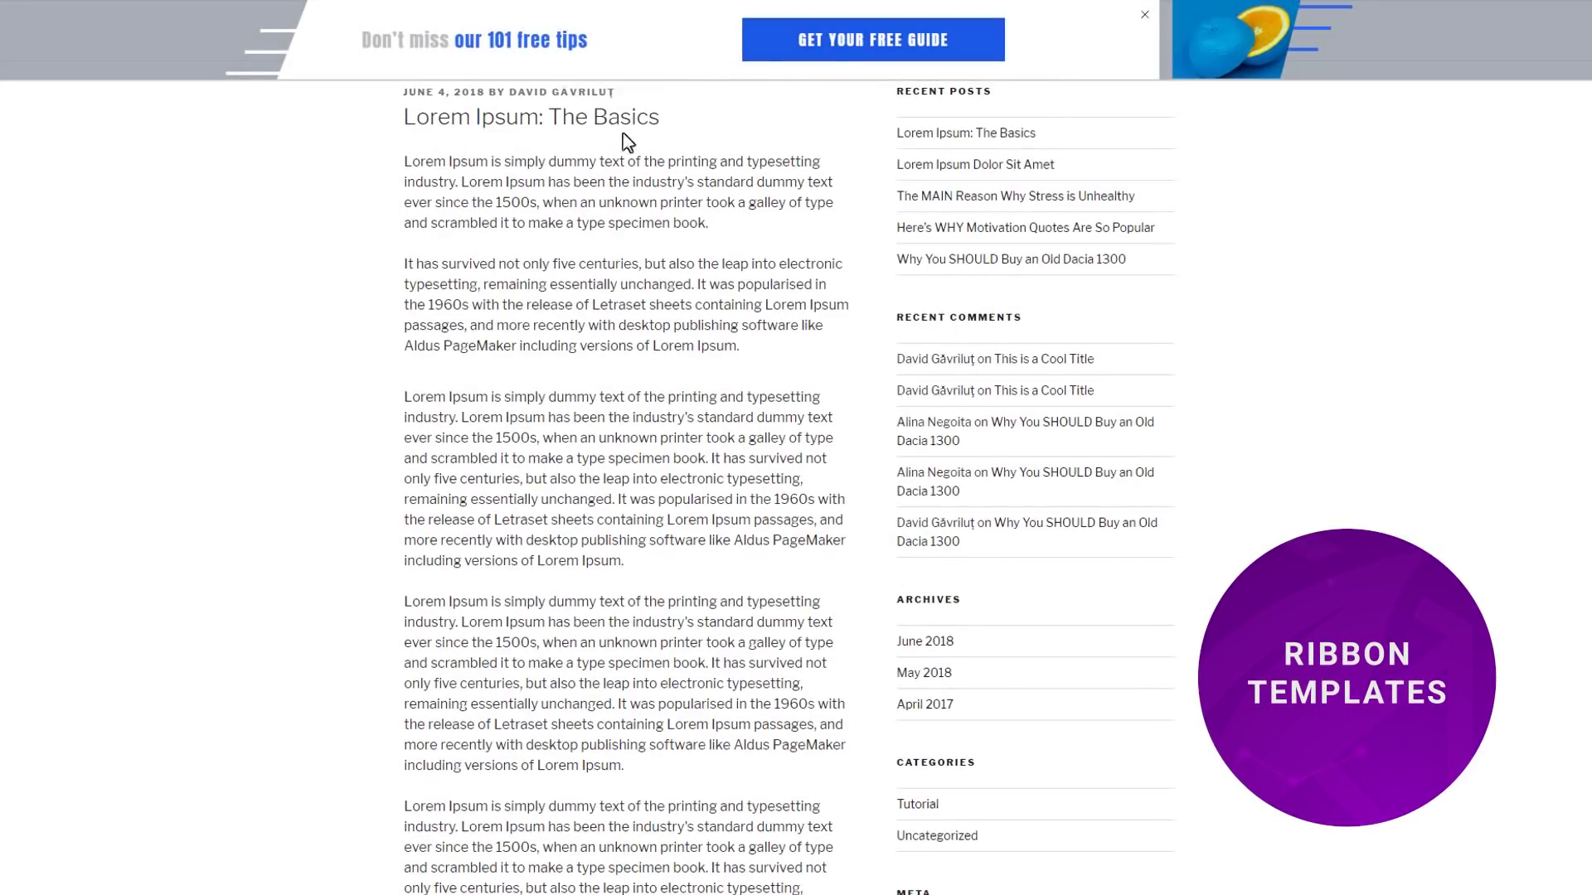
{"action": "left_click", "coordinate": [792, 58]}
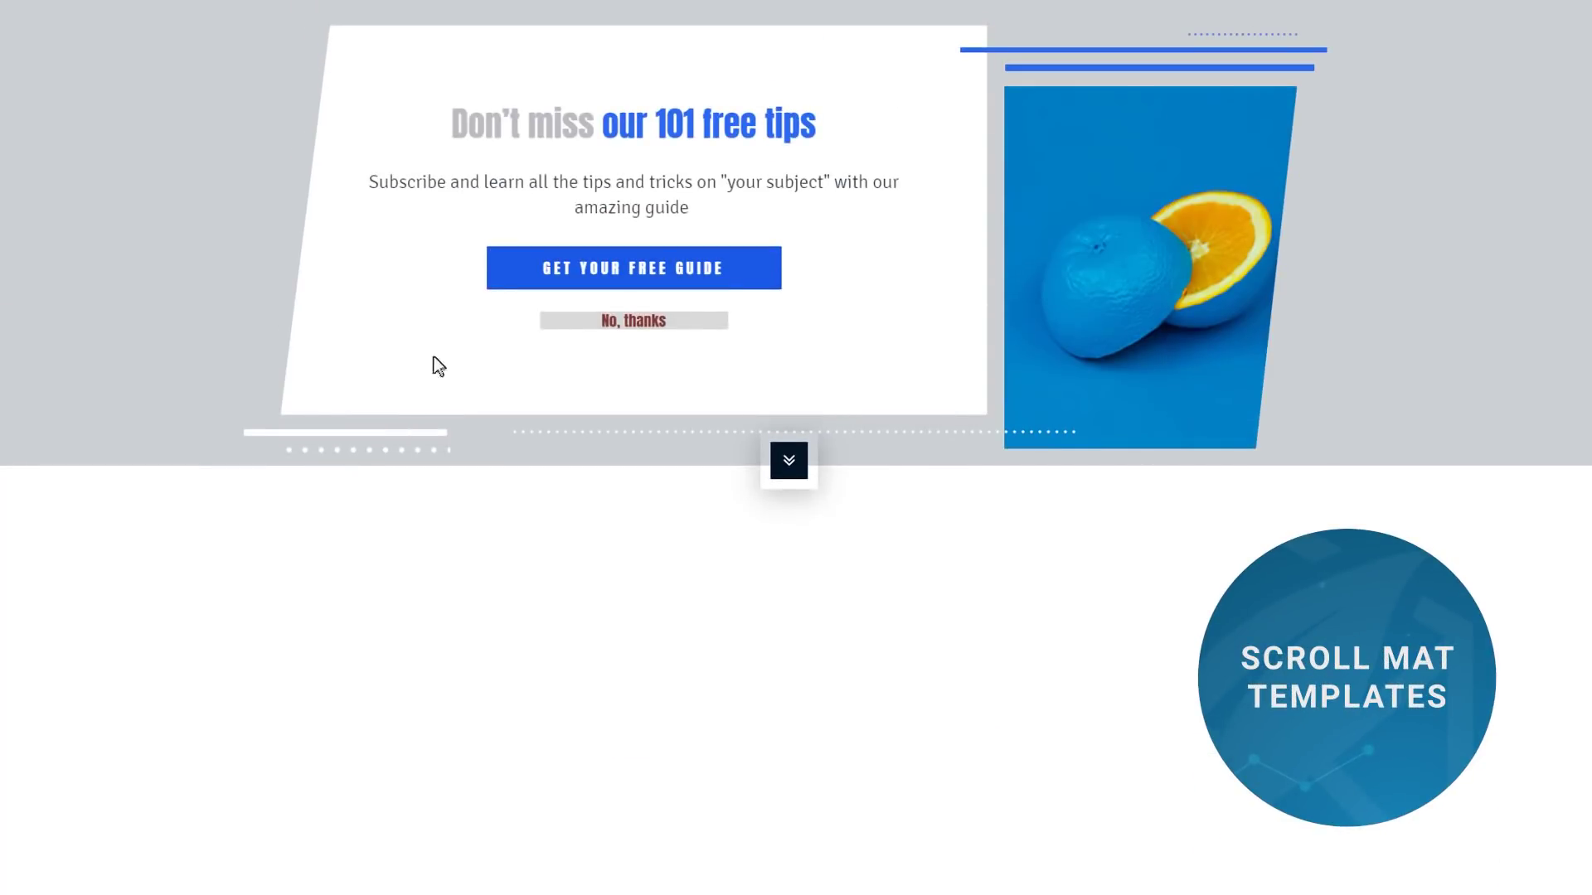
{"action": "left_click", "coordinate": [512, 265]}
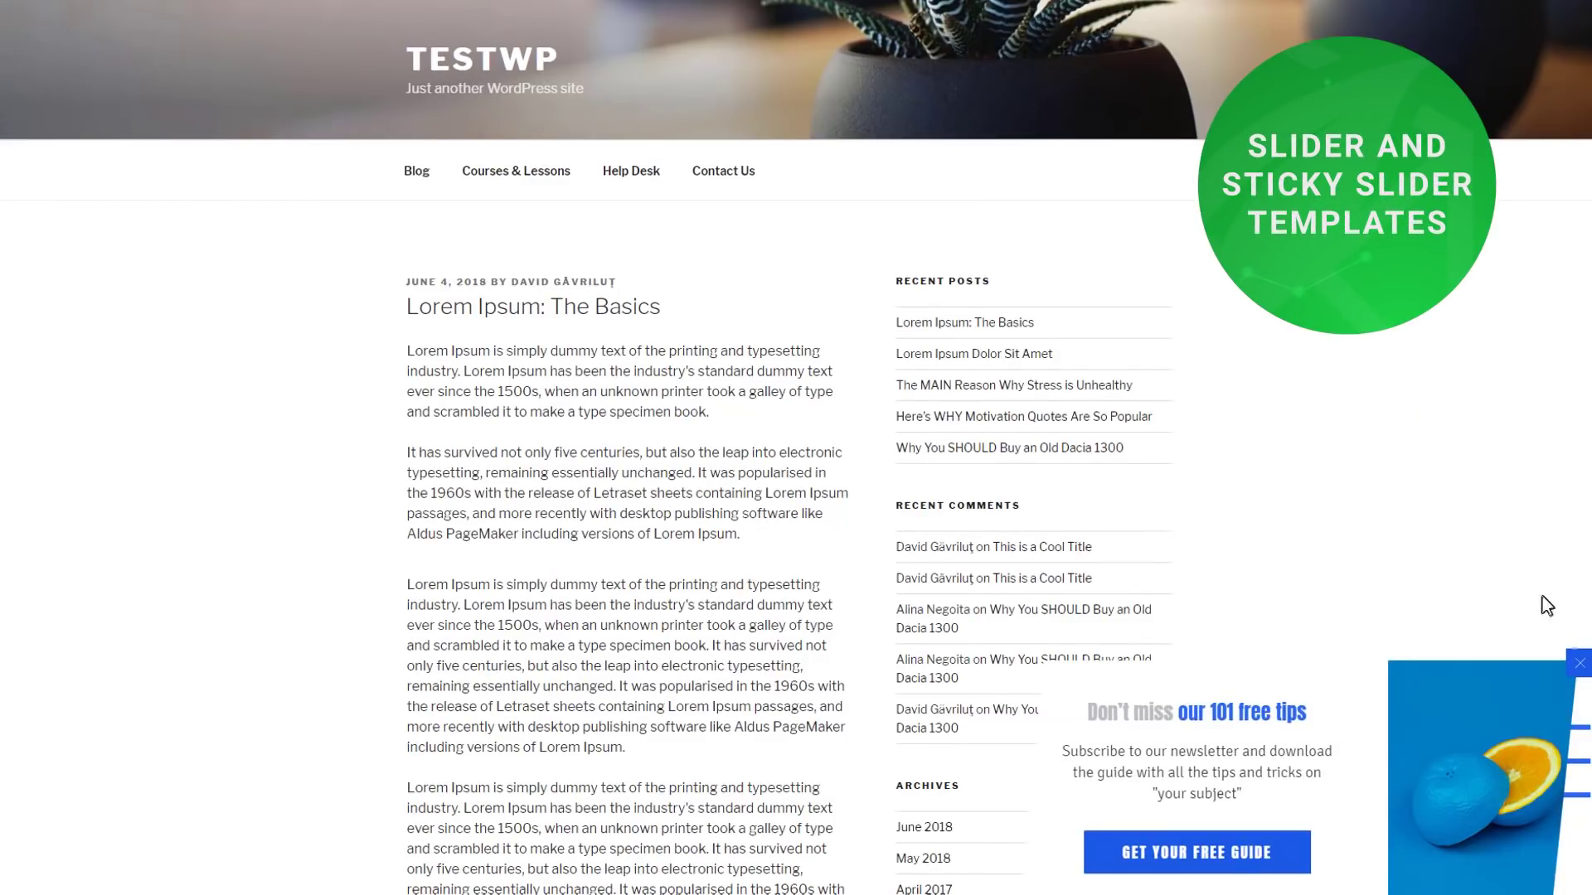
Collapse and reopen the slide-in demo, then advance the sidebar widget to its email form.
{"action": "left_click", "coordinate": [1579, 665]}
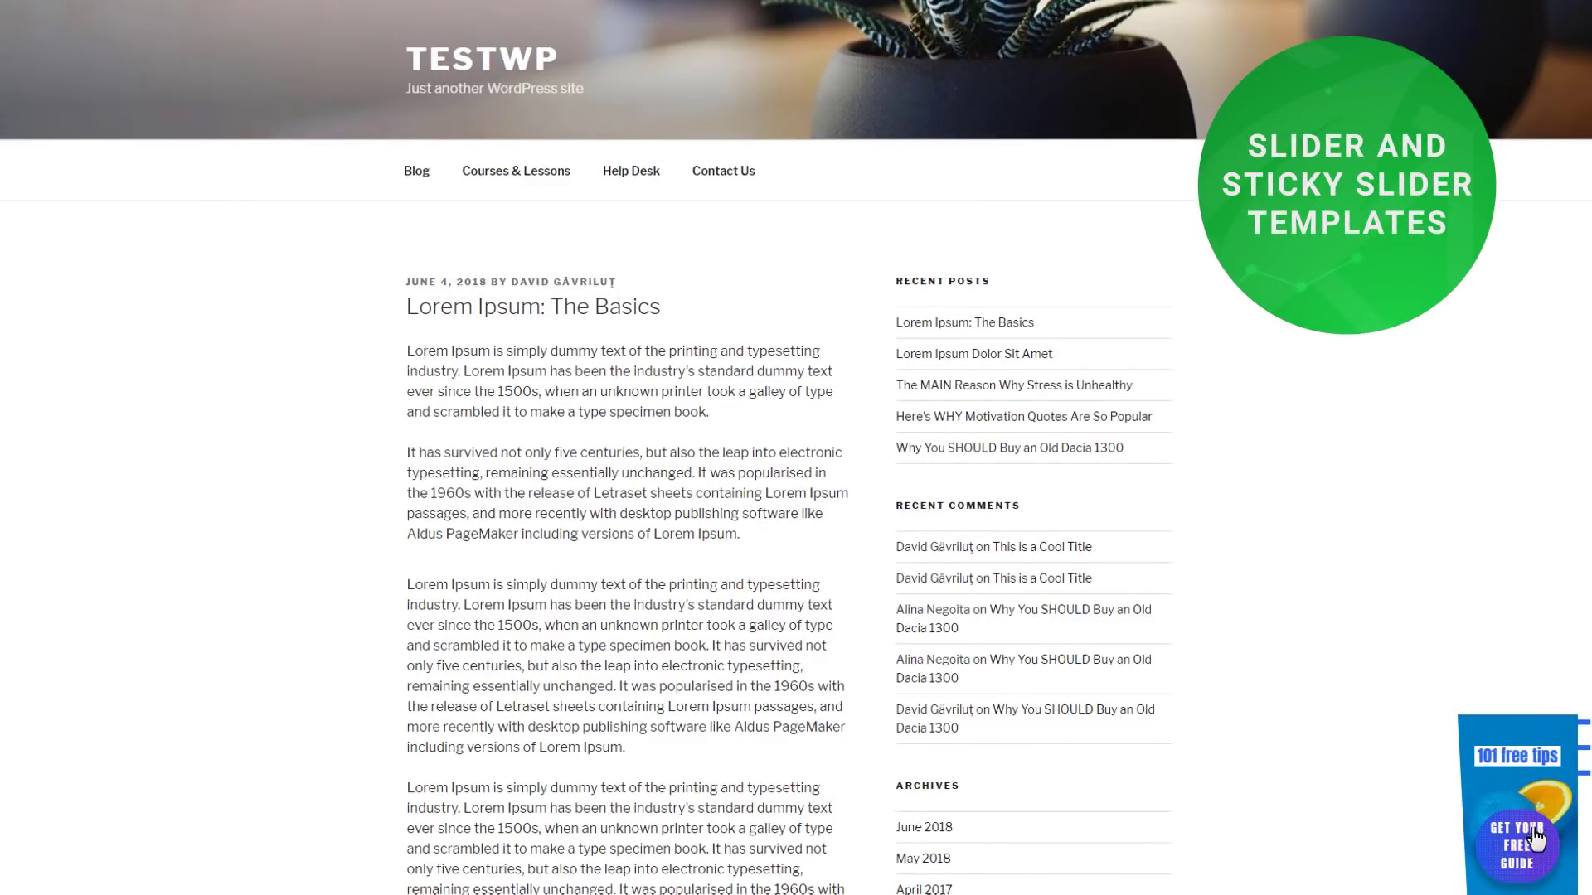
{"action": "left_click", "coordinate": [1519, 860]}
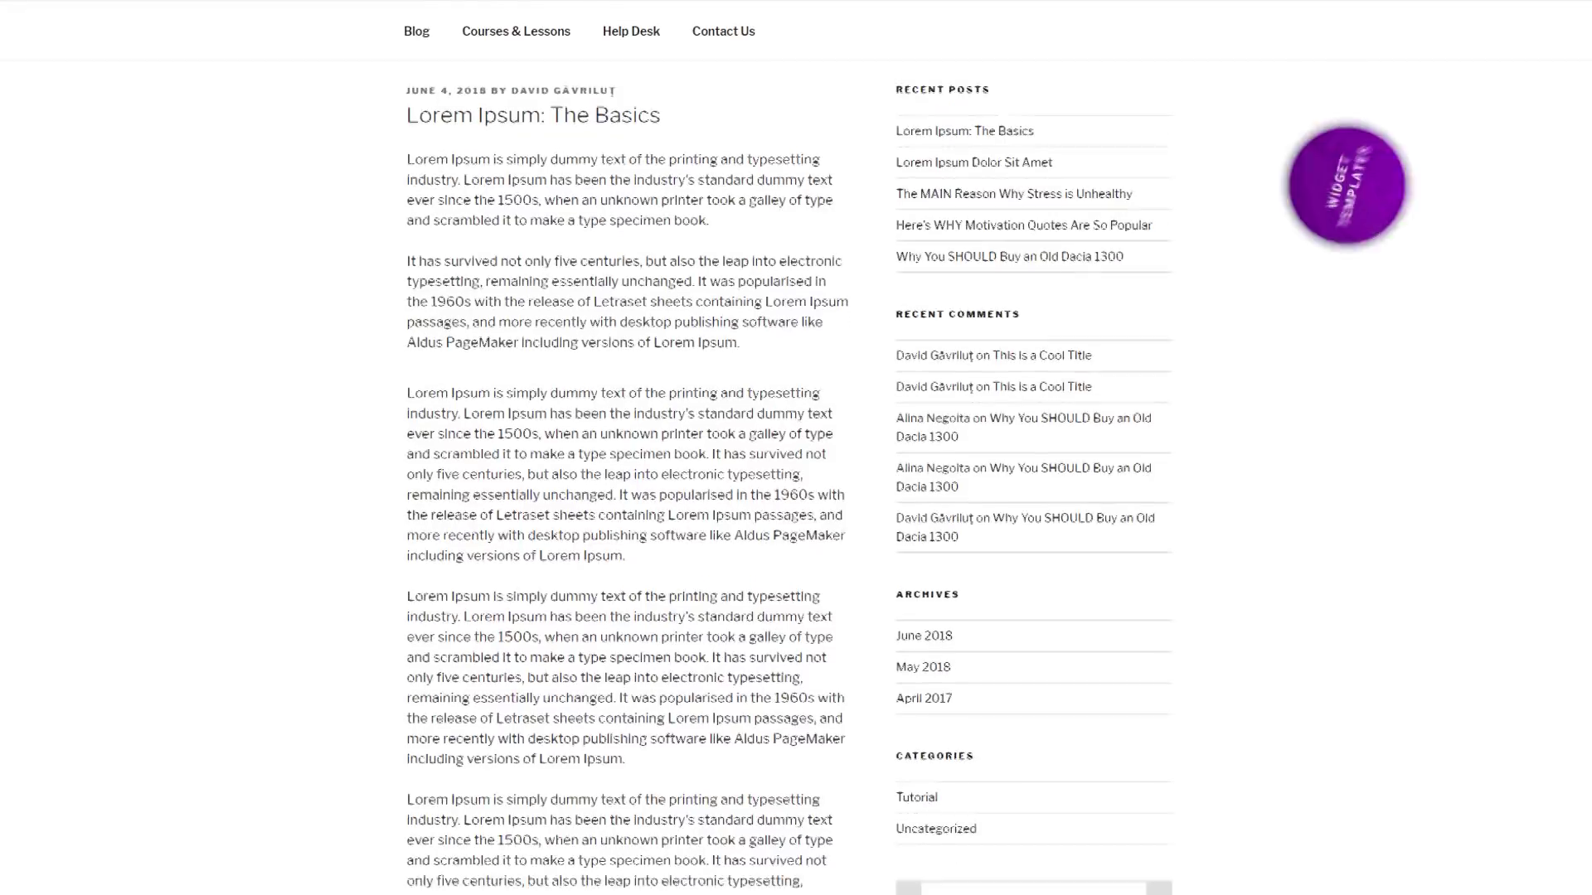
{"action": "scroll", "coordinate": [796, 448], "scroll_direction": "down", "scroll_amount": 8}
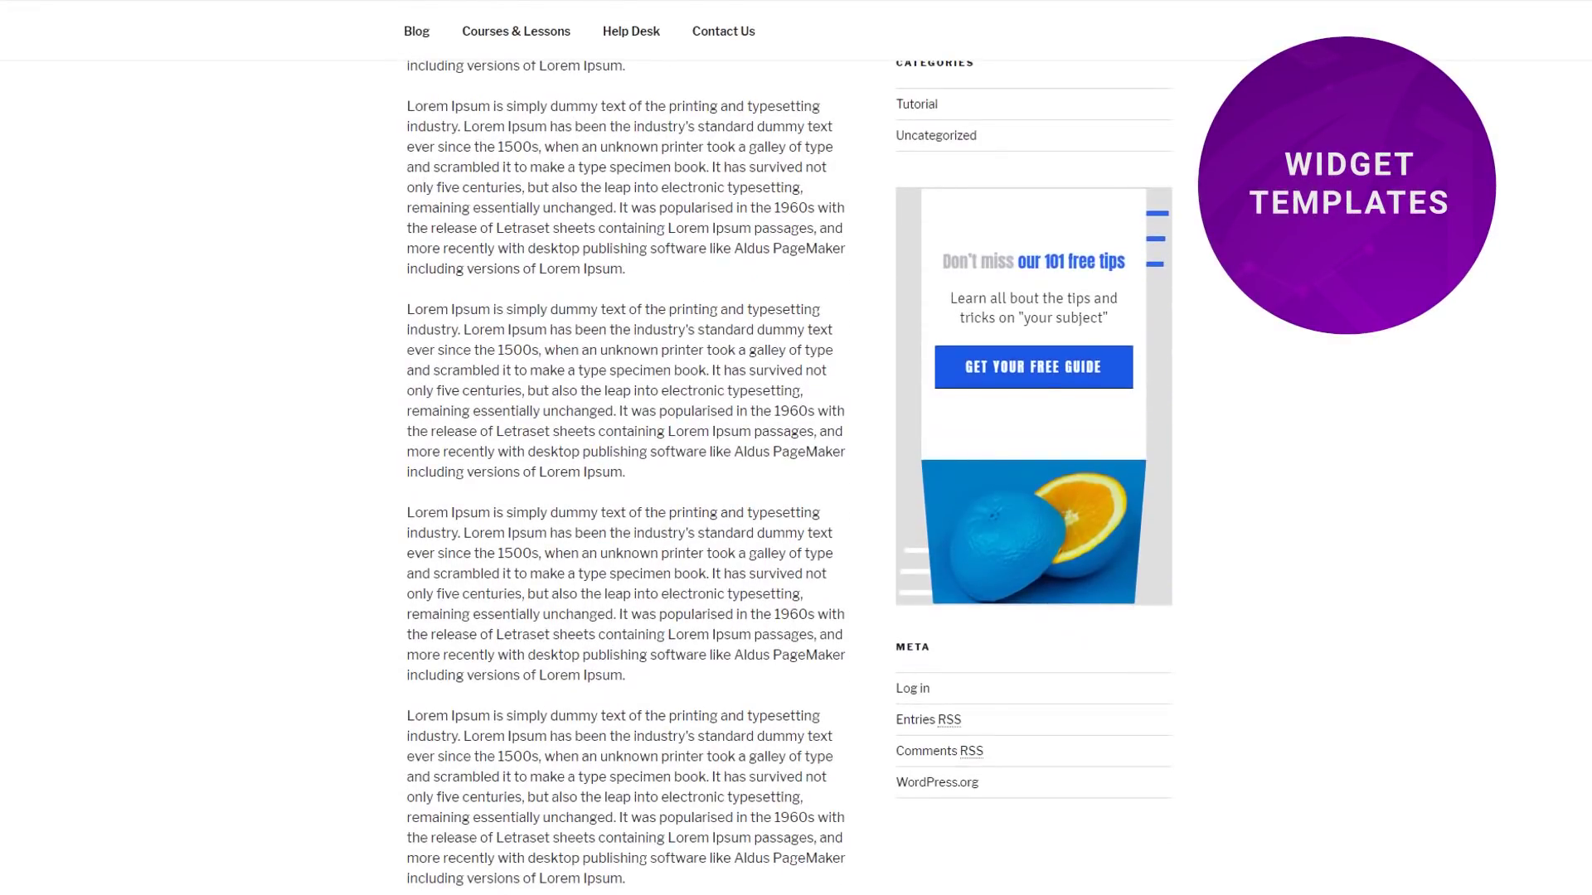
{"action": "left_click", "coordinate": [1059, 381]}
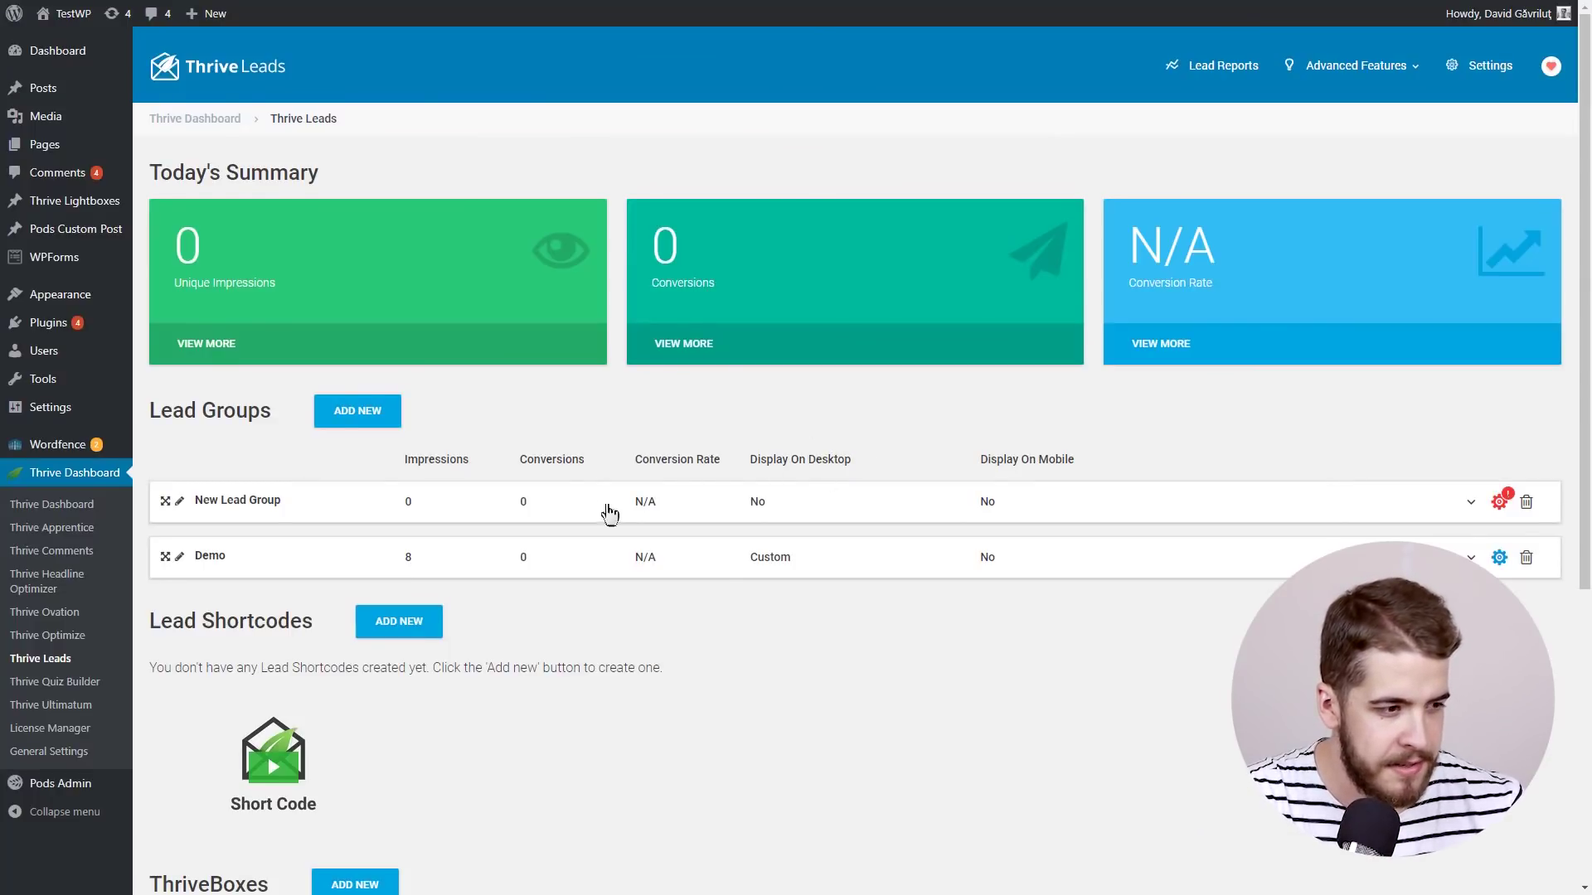
Add a Lightbox opt-in type to New Lead Group.
{"action": "left_click", "coordinate": [663, 504]}
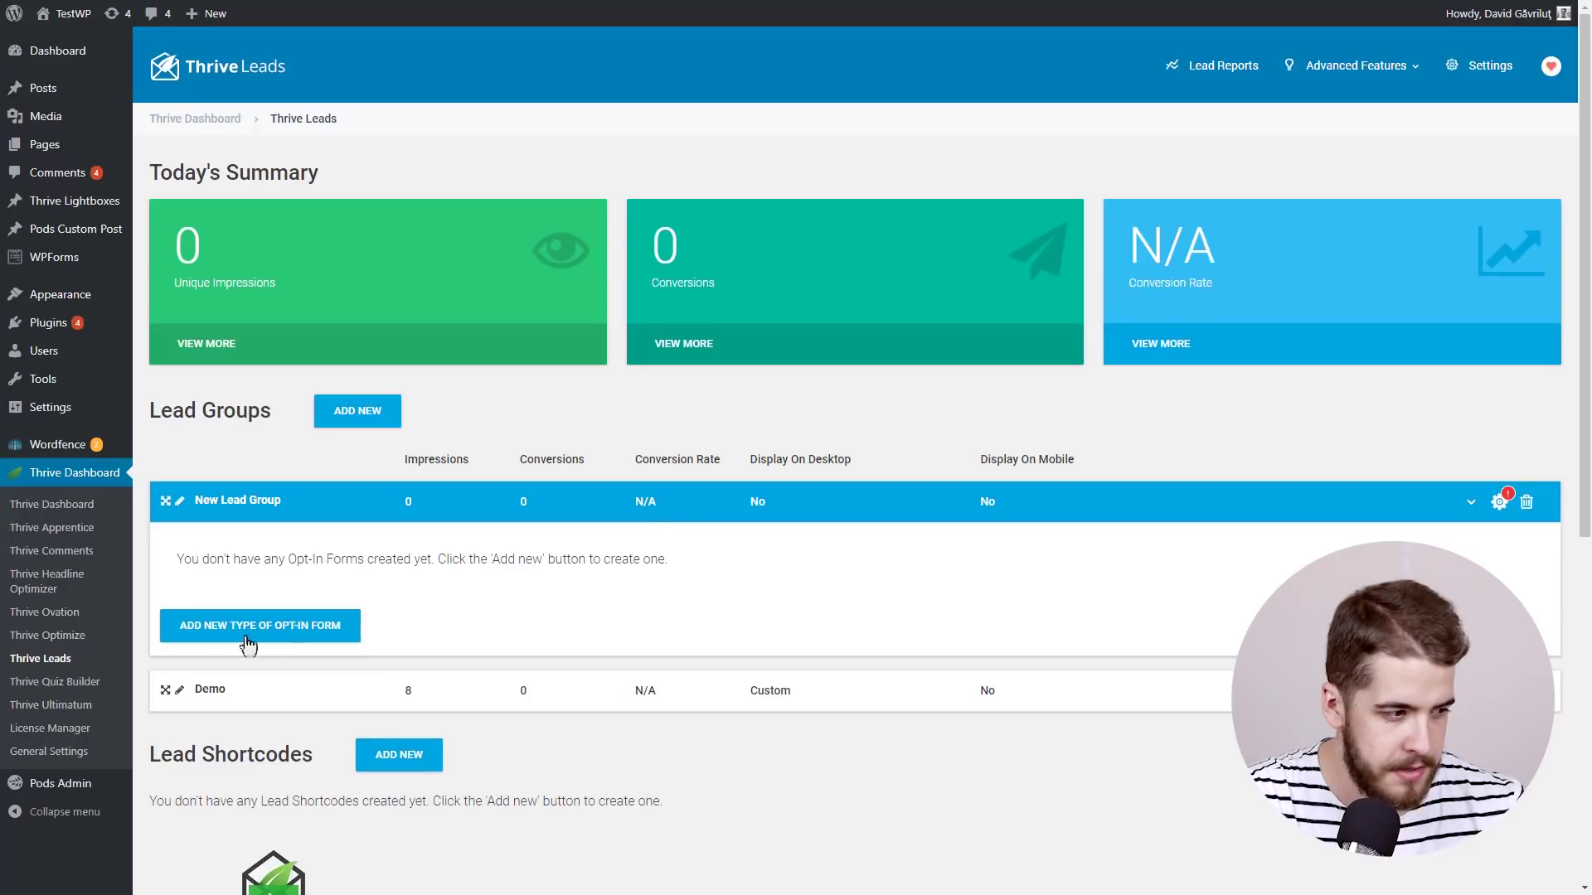
{"action": "left_click", "coordinate": [295, 628]}
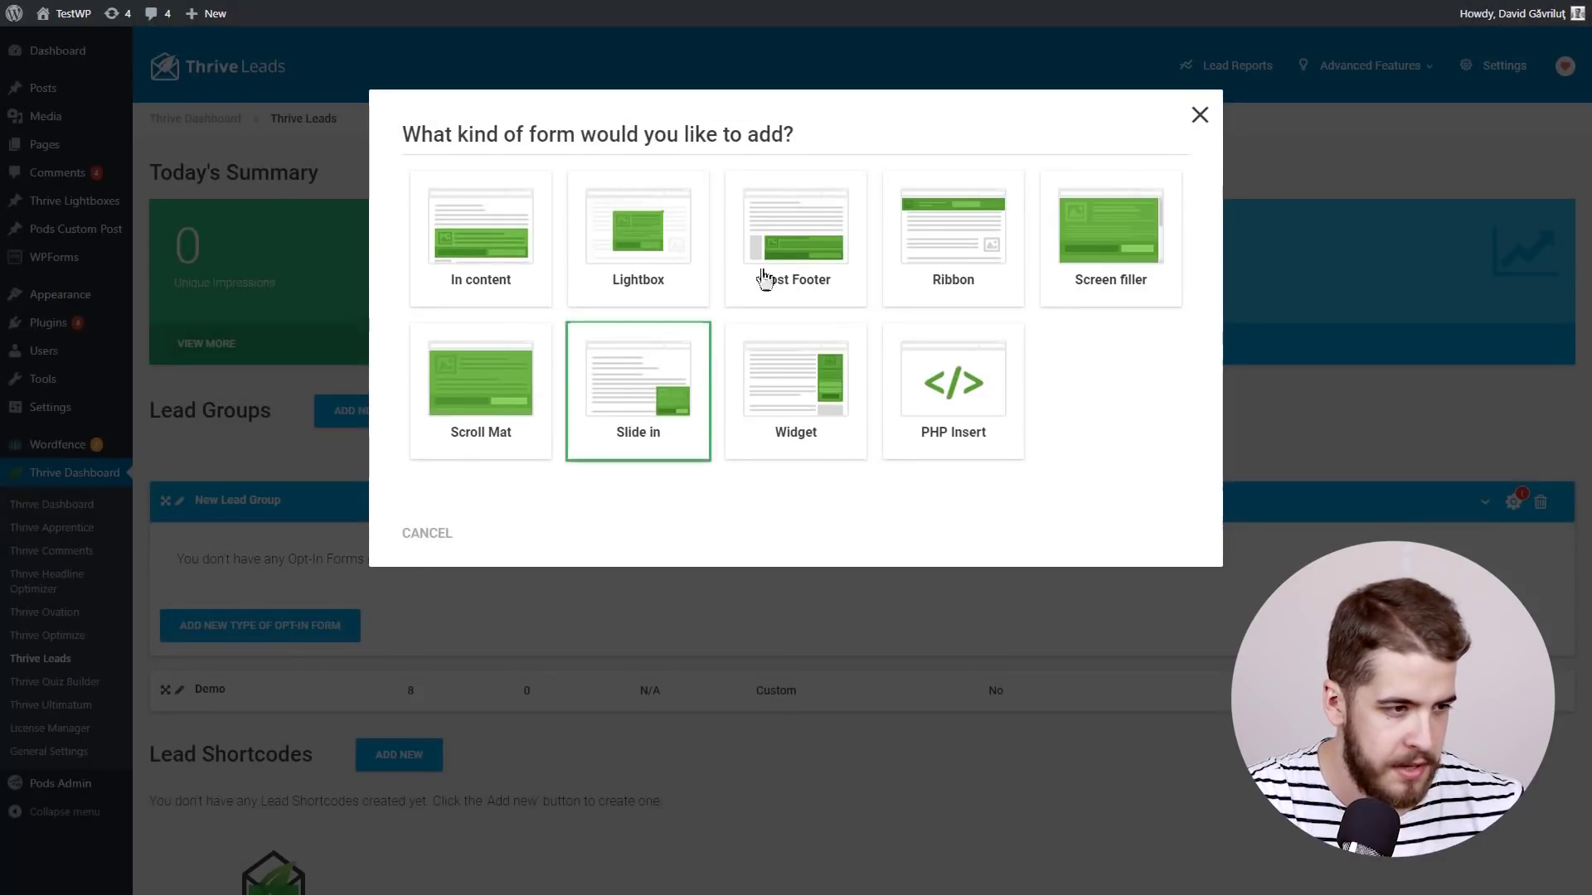
{"action": "left_click", "coordinate": [692, 222]}
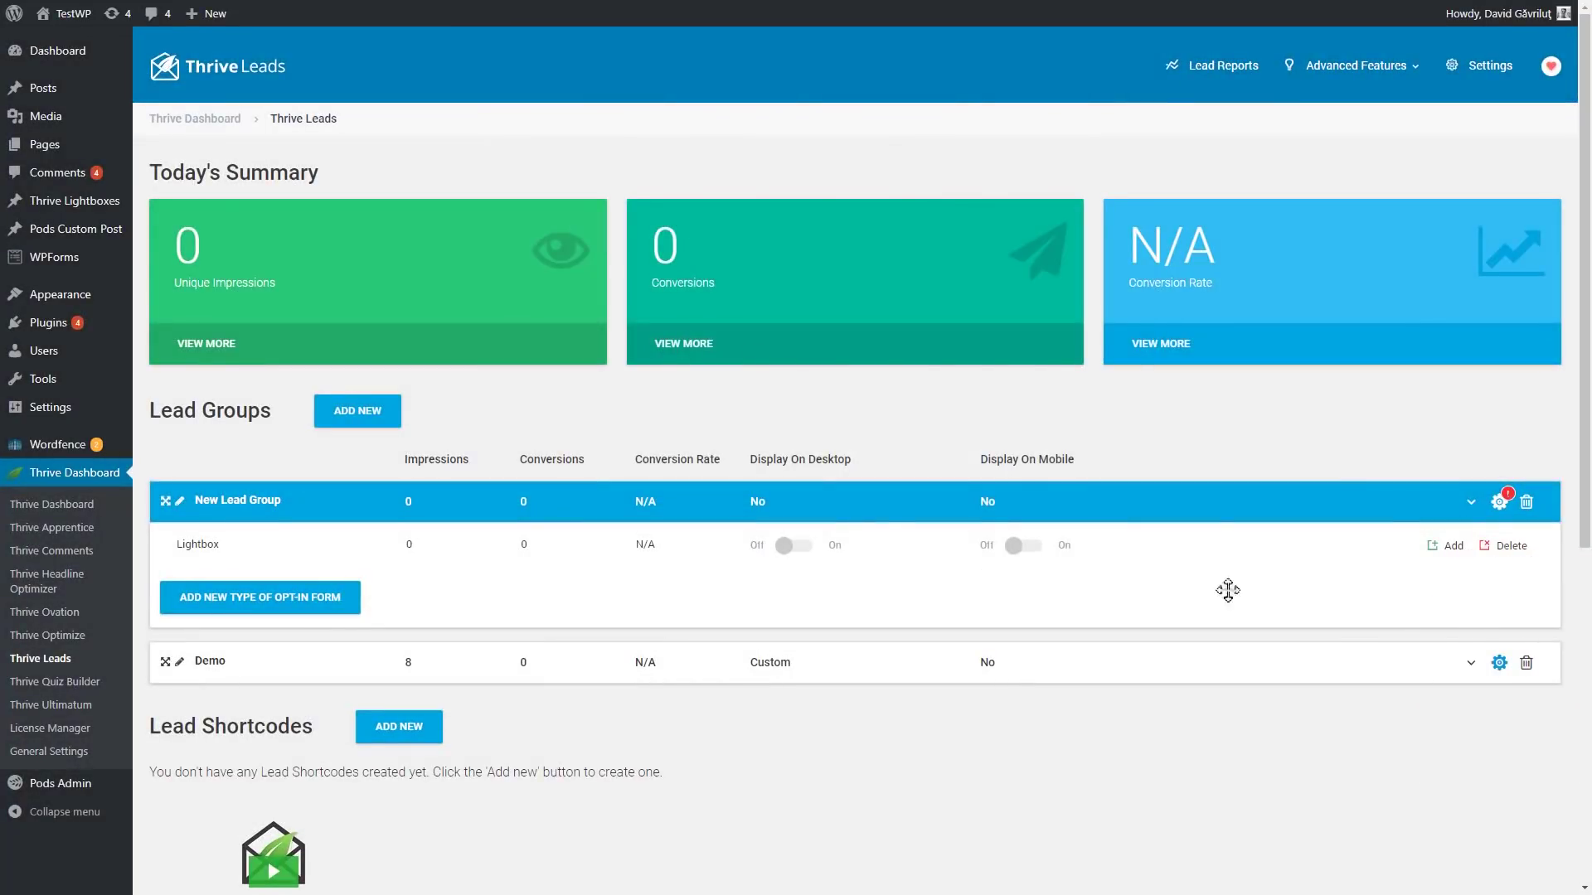
Create a new lightbox form named '1'.
{"action": "left_click", "coordinate": [1445, 540]}
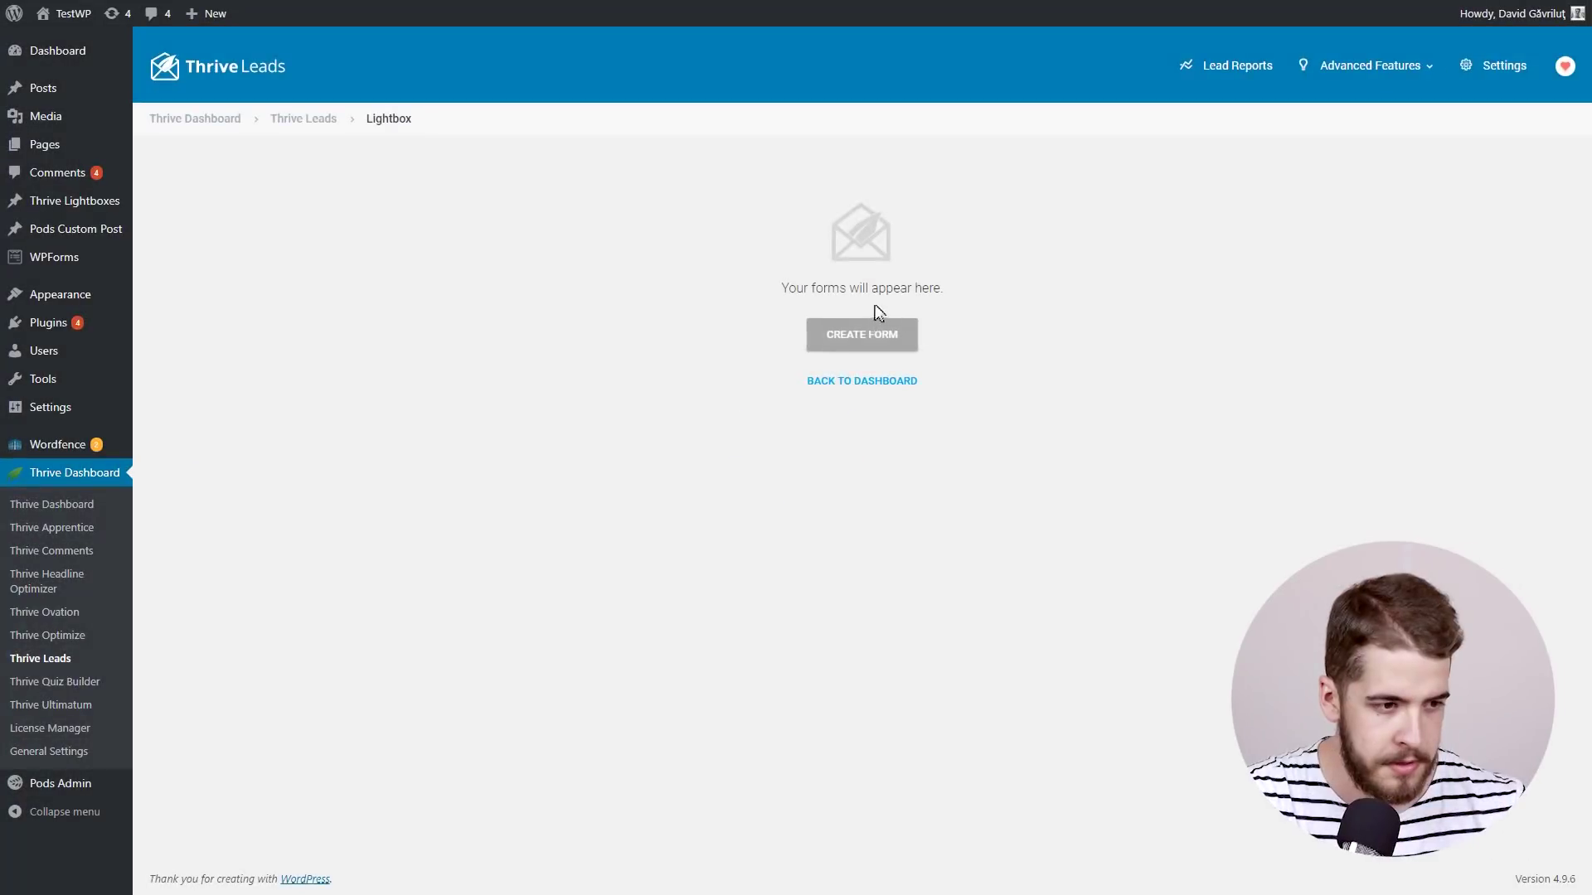
{"action": "left_click", "coordinate": [832, 330]}
{"action": "left_click", "coordinate": [707, 249]}
{"action": "type", "text": "1"}
{"action": "left_click", "coordinate": [983, 348]}
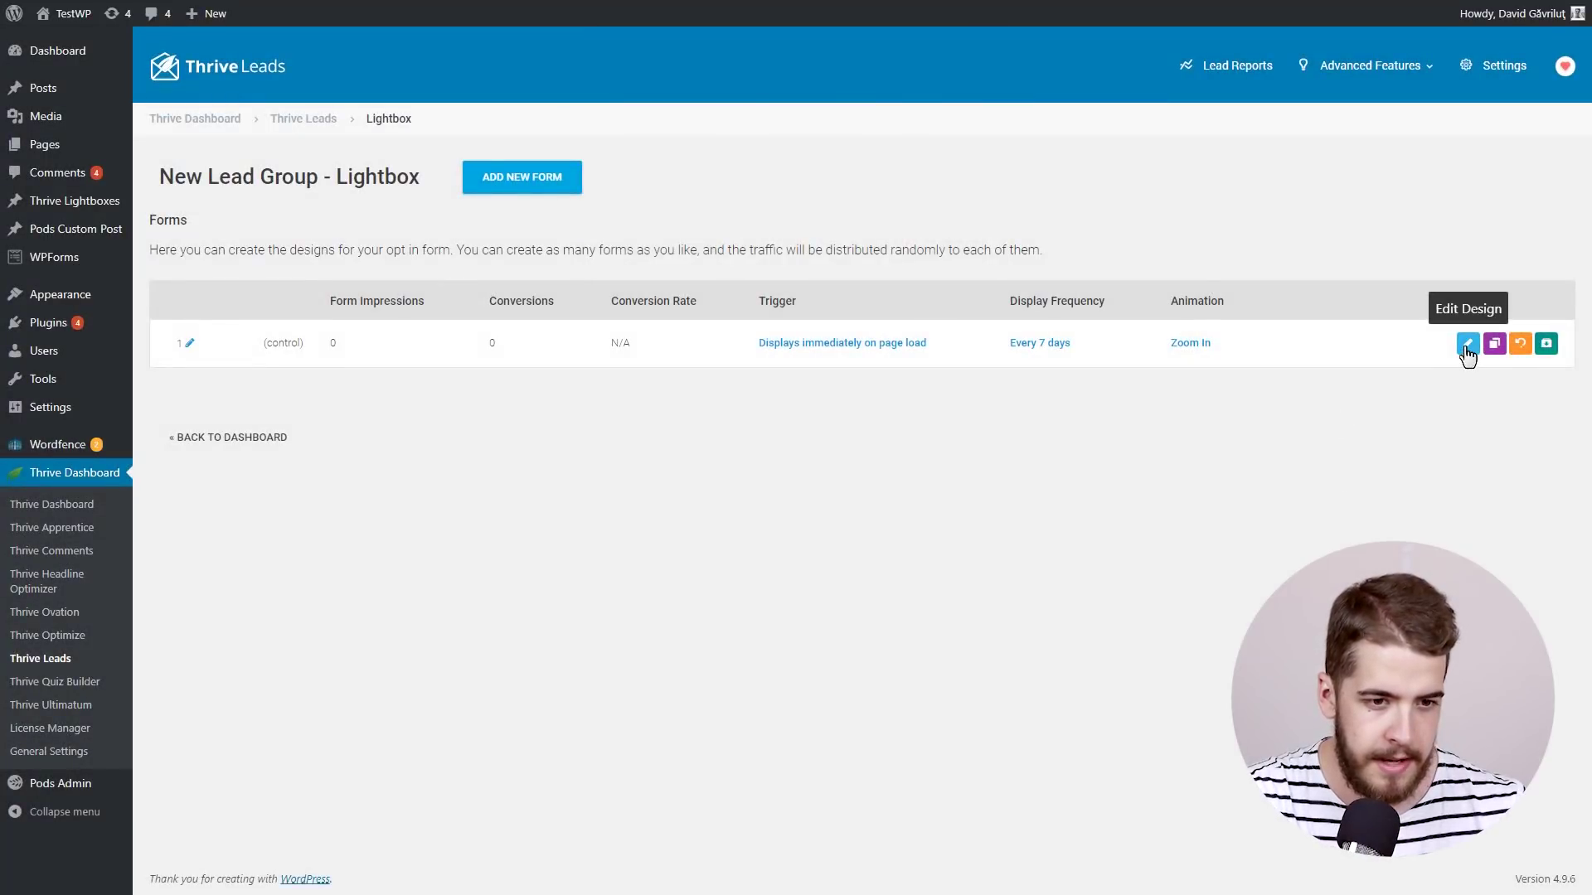
Open form 1 in the design editor and pick the Eccentric lines 1-step template.
{"action": "left_click", "coordinate": [1466, 347]}
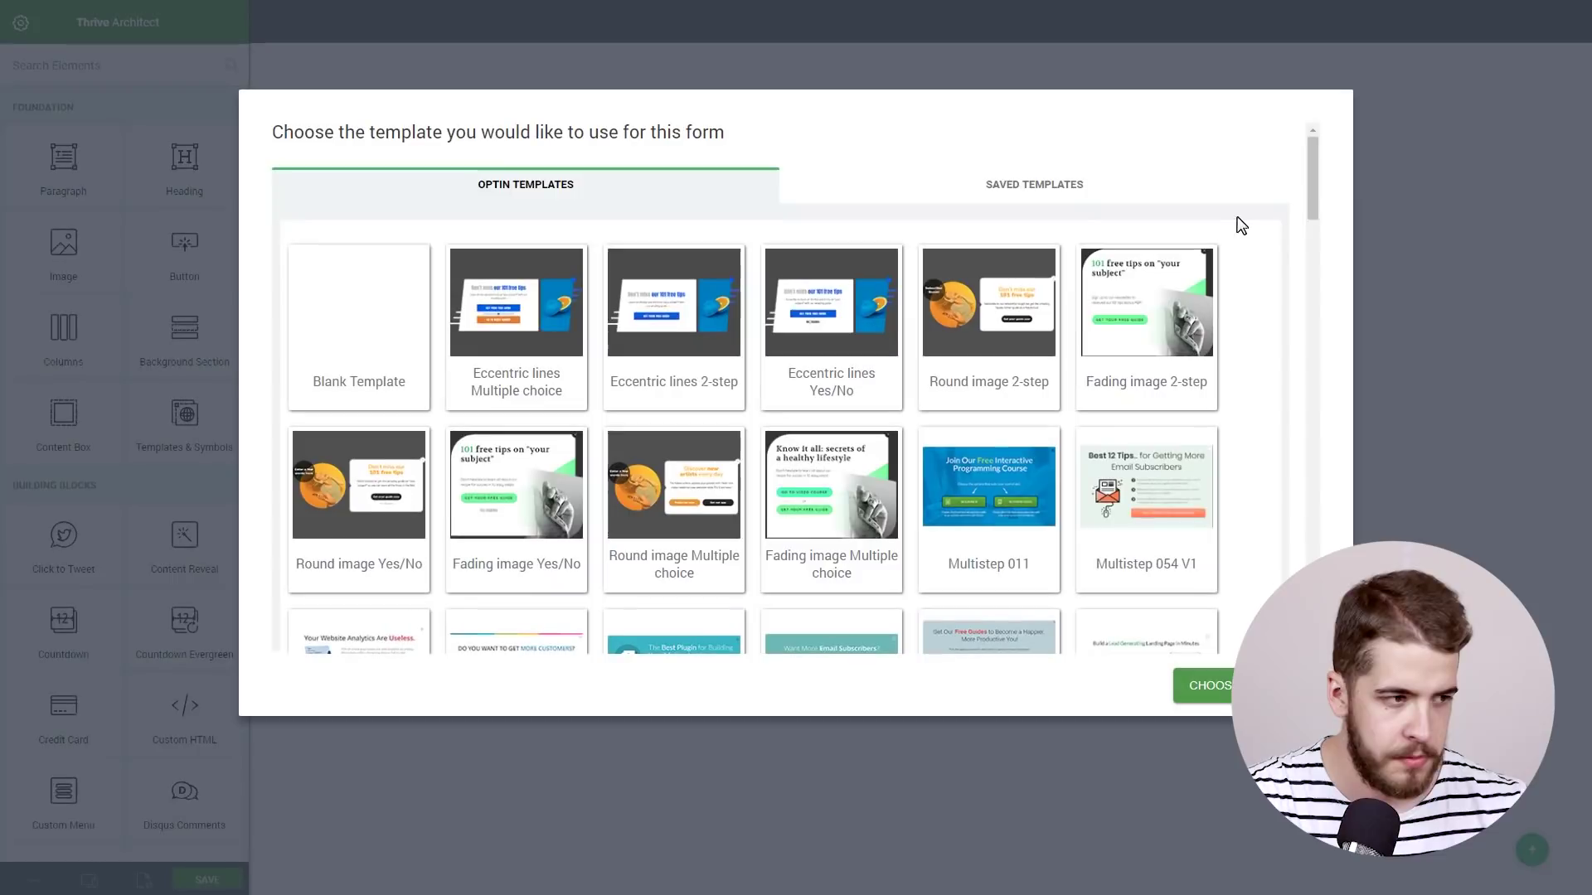
{"action": "scroll", "coordinate": [1255, 184], "scroll_direction": "down", "scroll_amount": 4}
{"action": "scroll", "coordinate": [1260, 187], "scroll_direction": "down", "scroll_amount": 4}
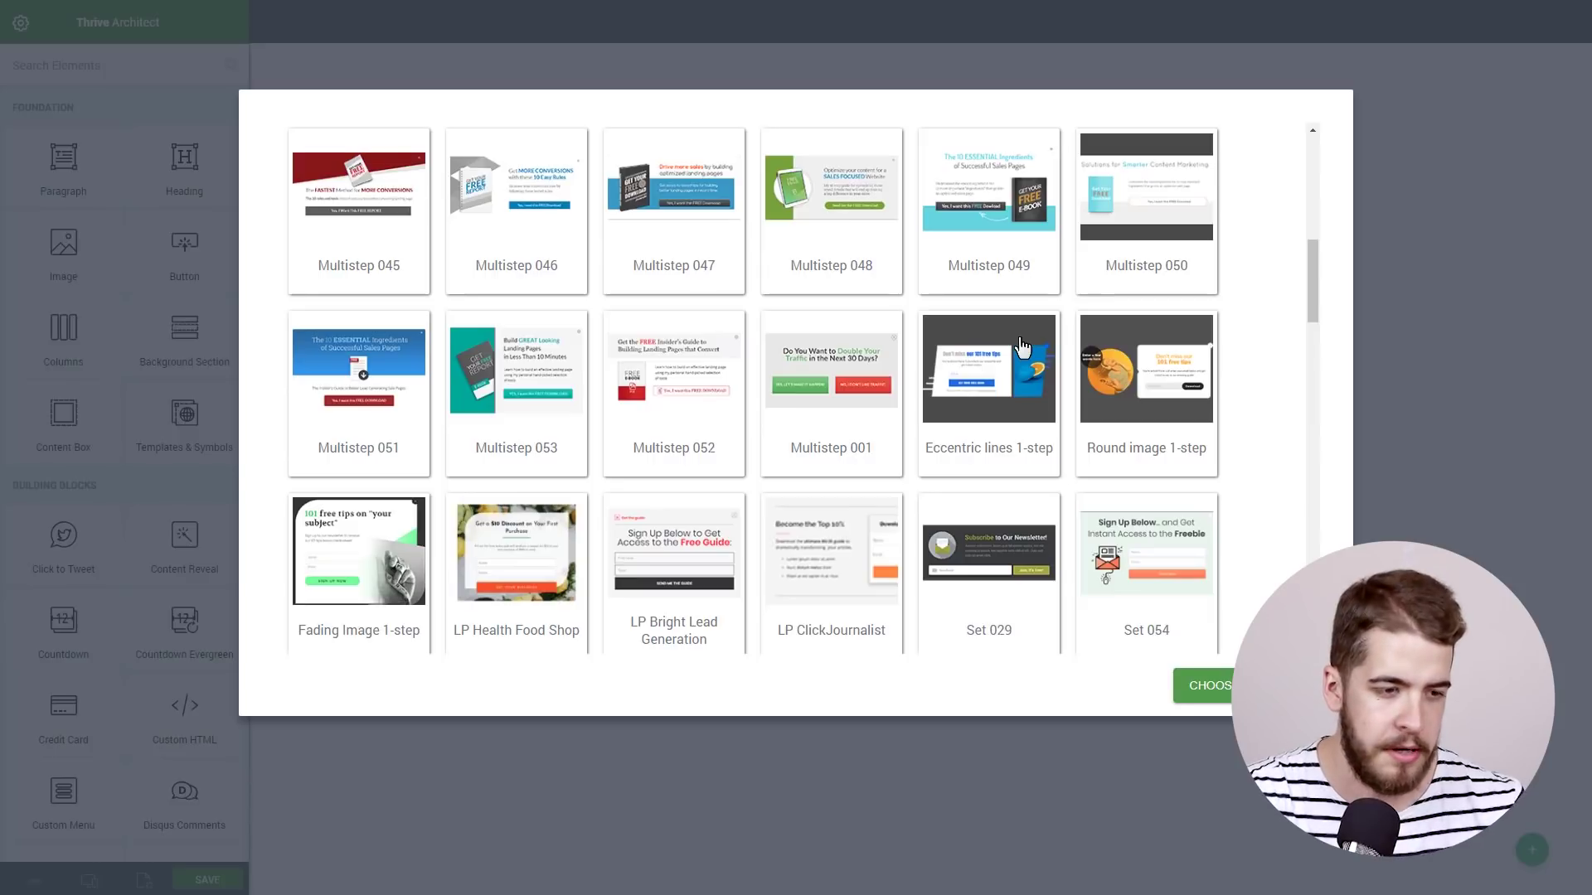
{"action": "left_click", "coordinate": [985, 358]}
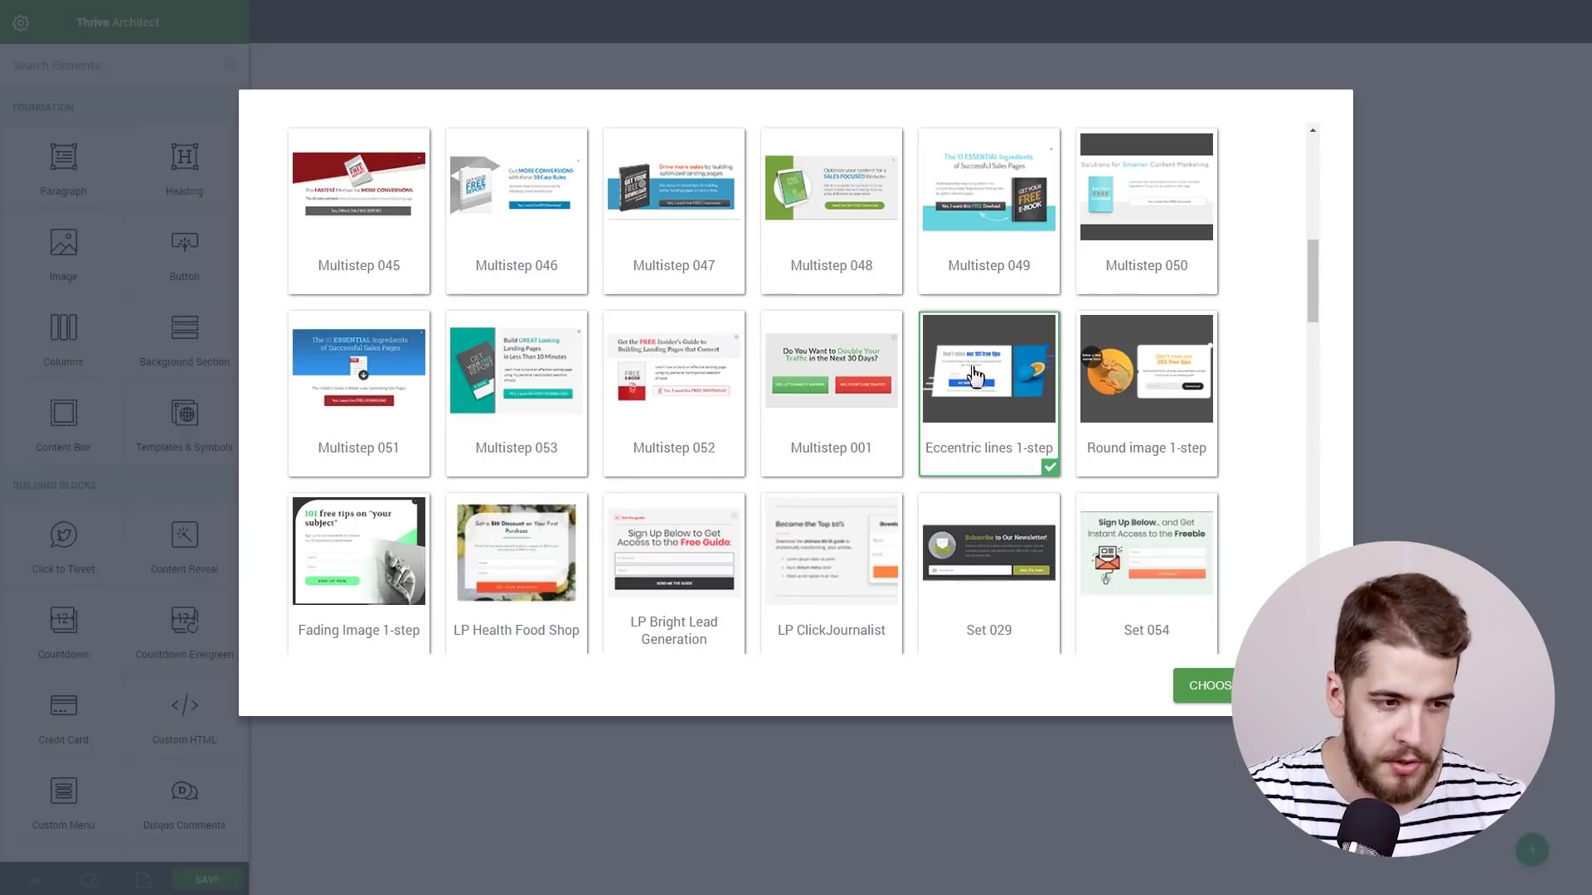
Apply the Eccentric lines template and open the media library for the orange image box's background.
{"action": "left_click", "coordinate": [1261, 692]}
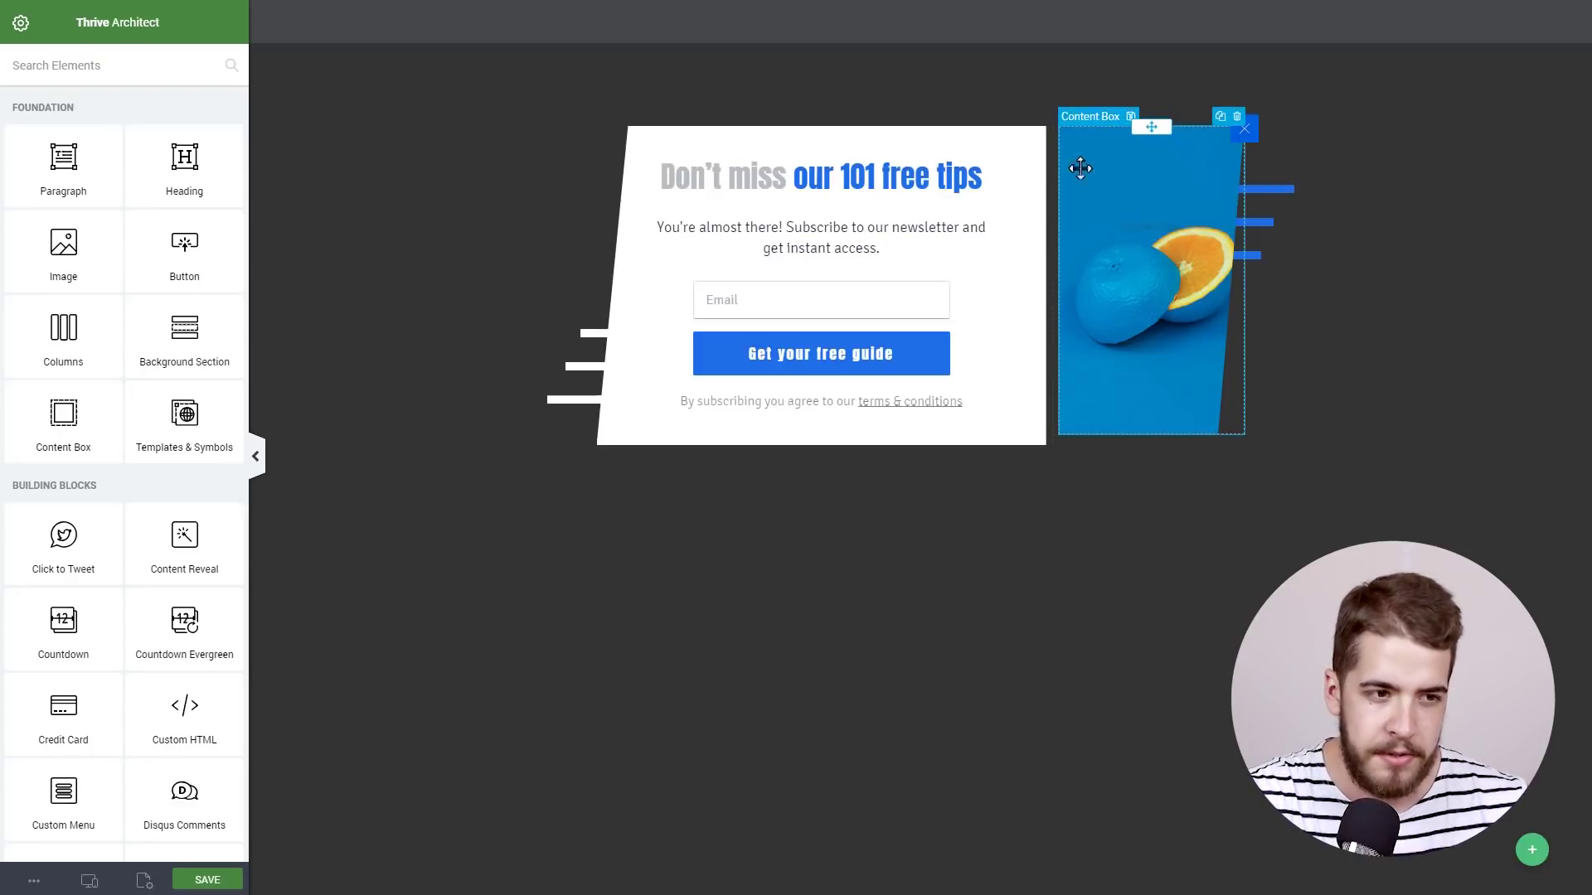
{"action": "left_click", "coordinate": [1129, 178]}
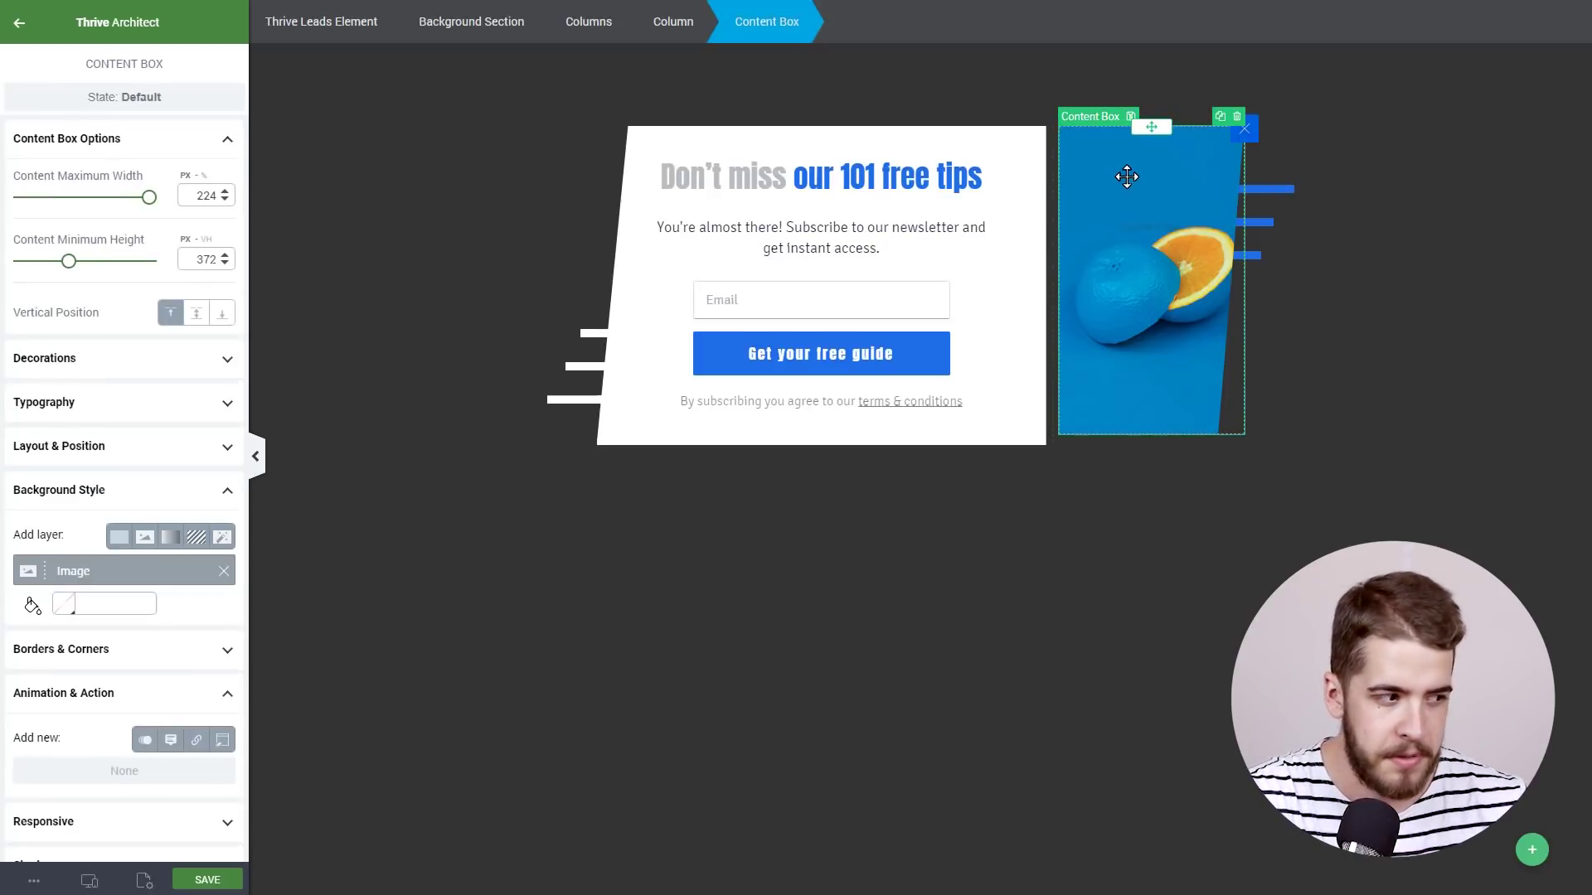
{"action": "left_click", "coordinate": [121, 496]}
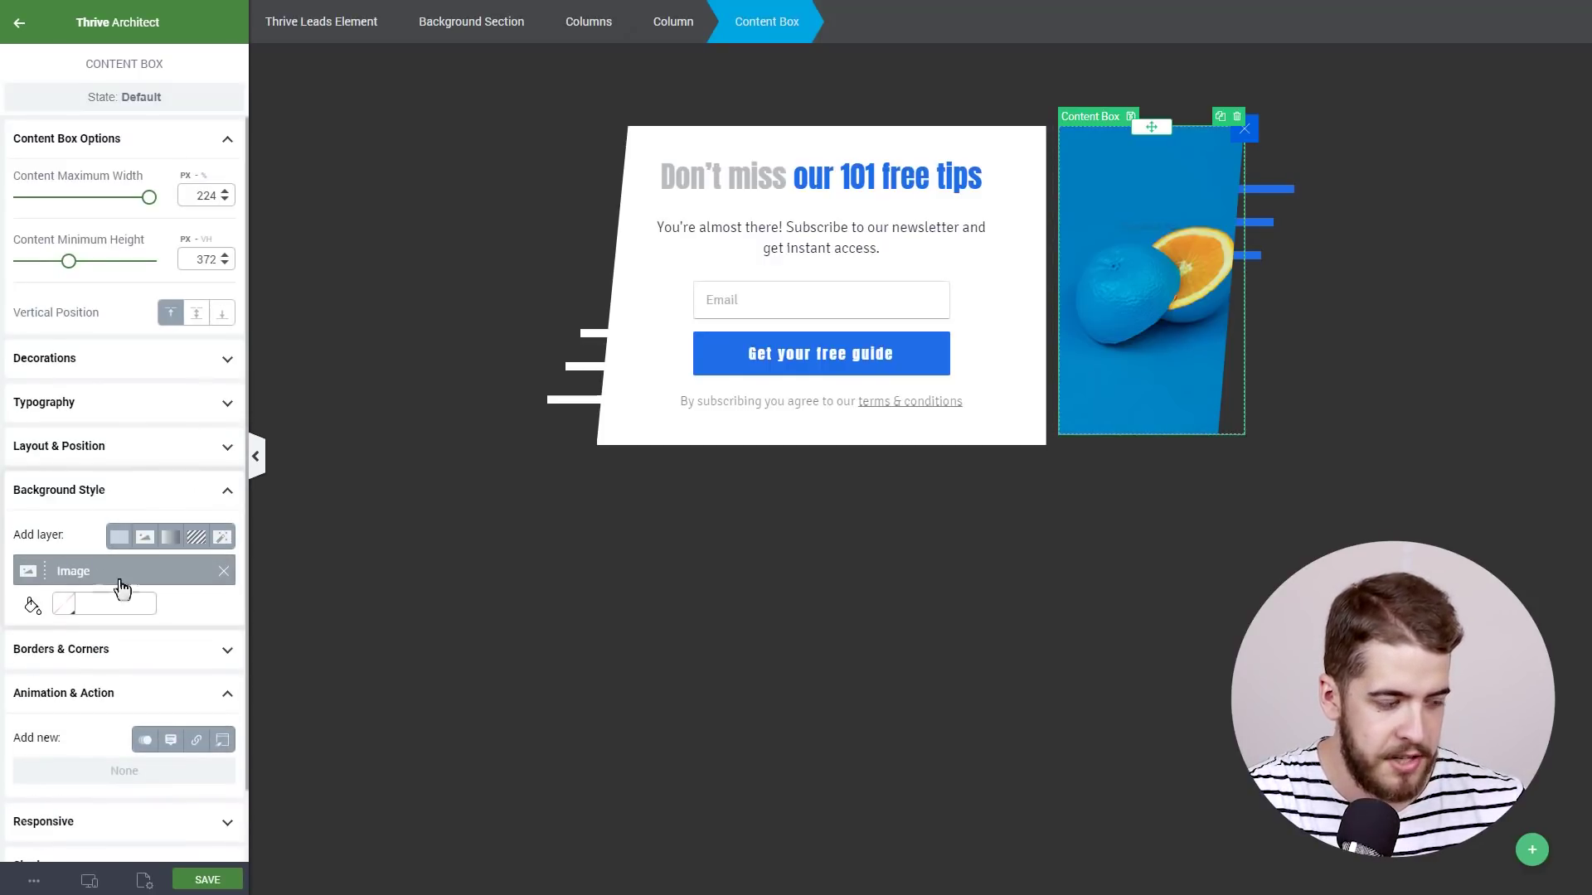
{"action": "left_click", "coordinate": [127, 584]}
{"action": "left_click", "coordinate": [91, 655]}
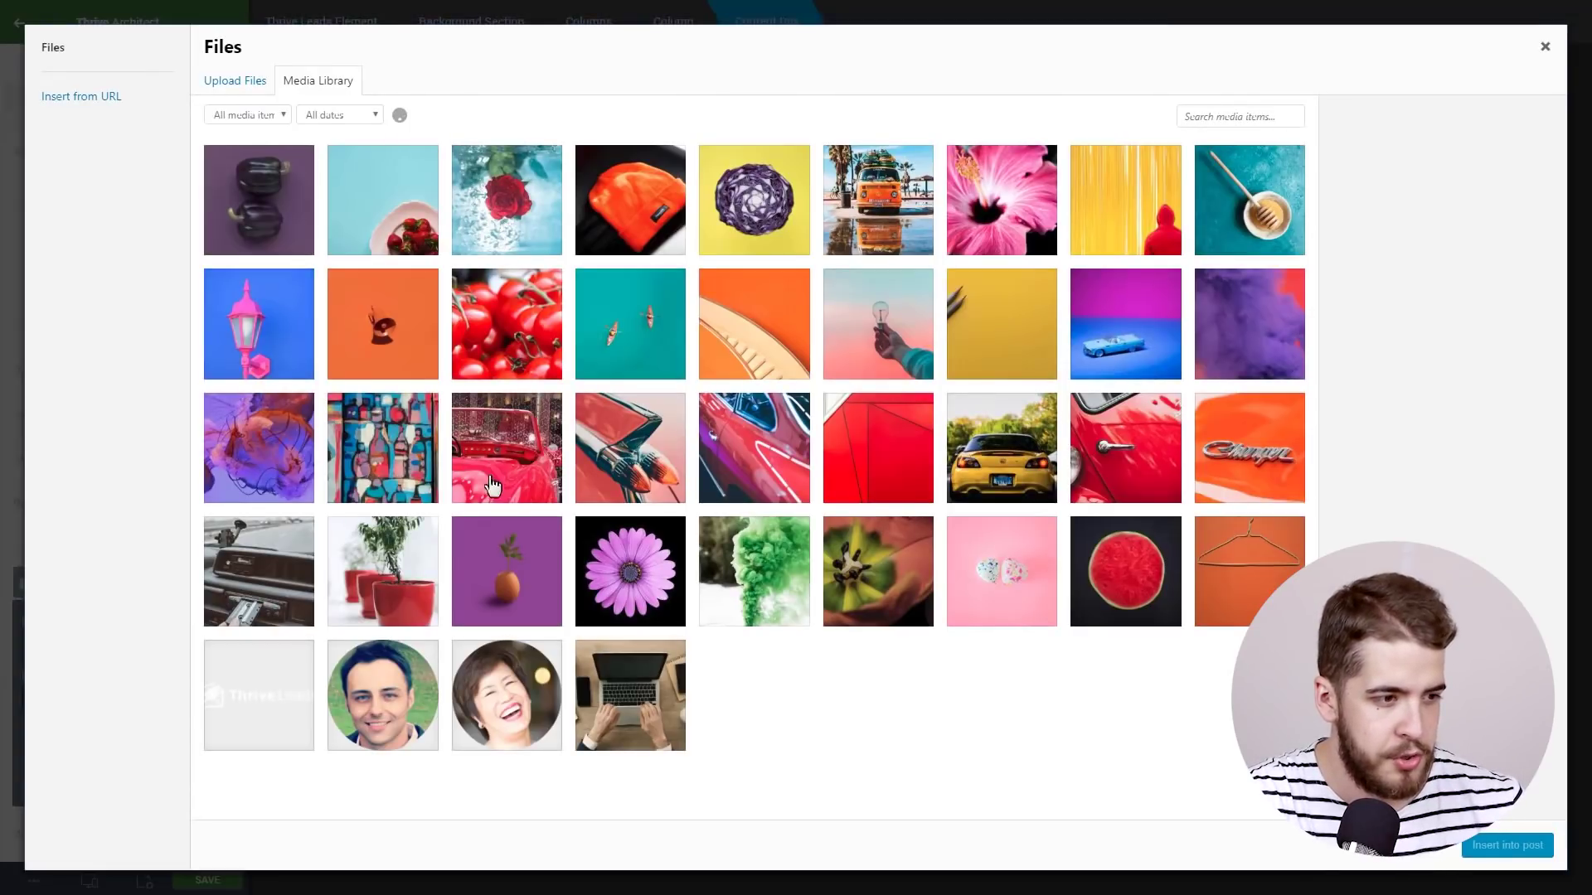
Replace the content box's orange background image with the teal kayak photo.
{"action": "left_click", "coordinate": [607, 325]}
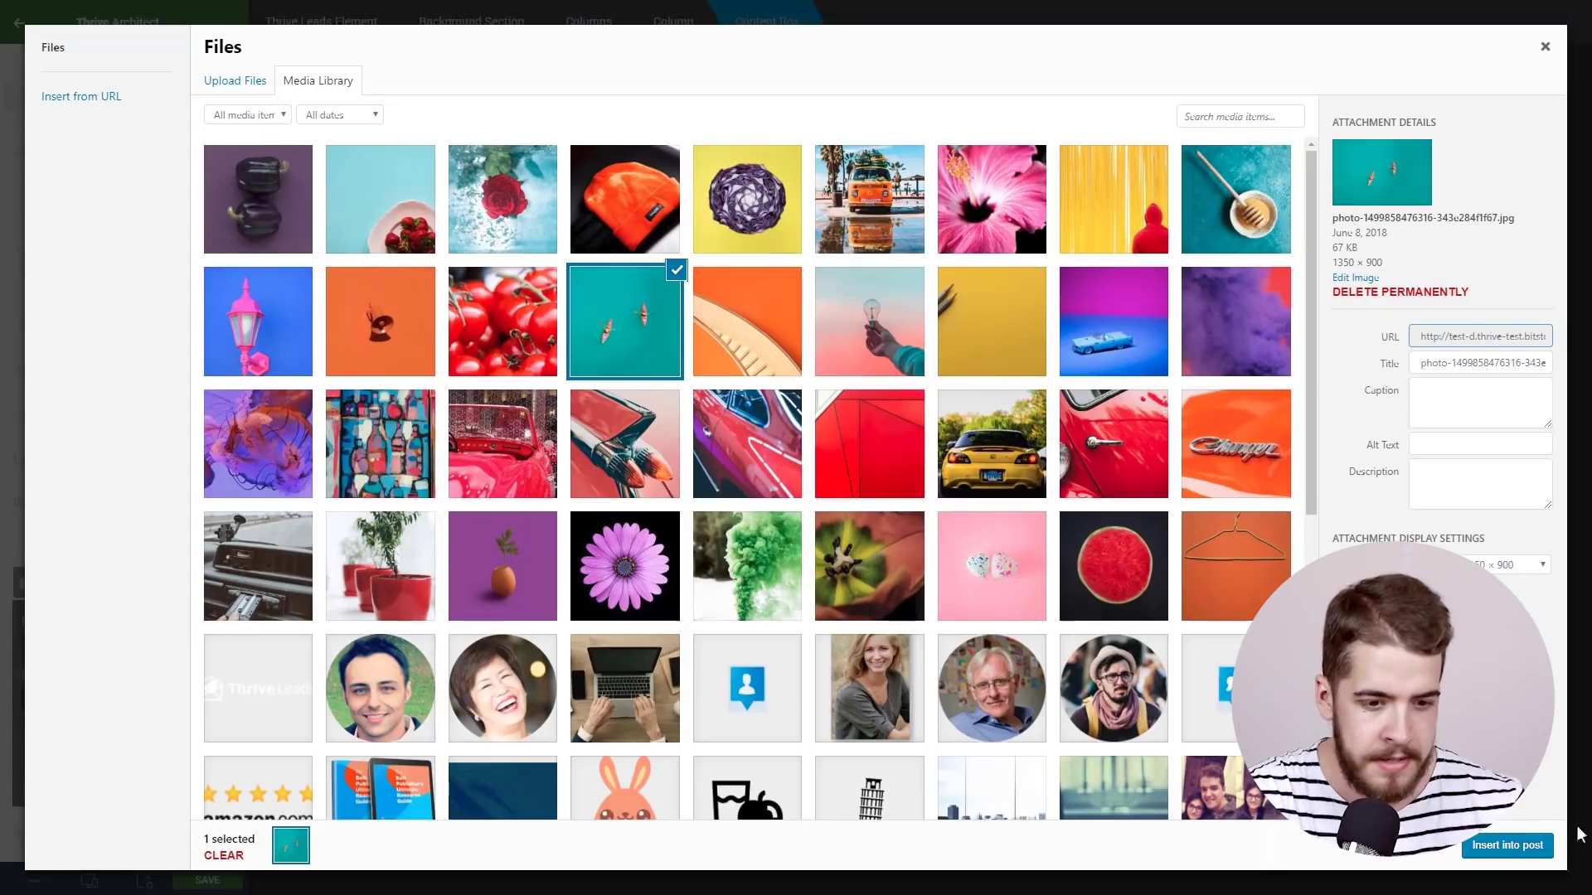
{"action": "left_click", "coordinate": [1507, 845]}
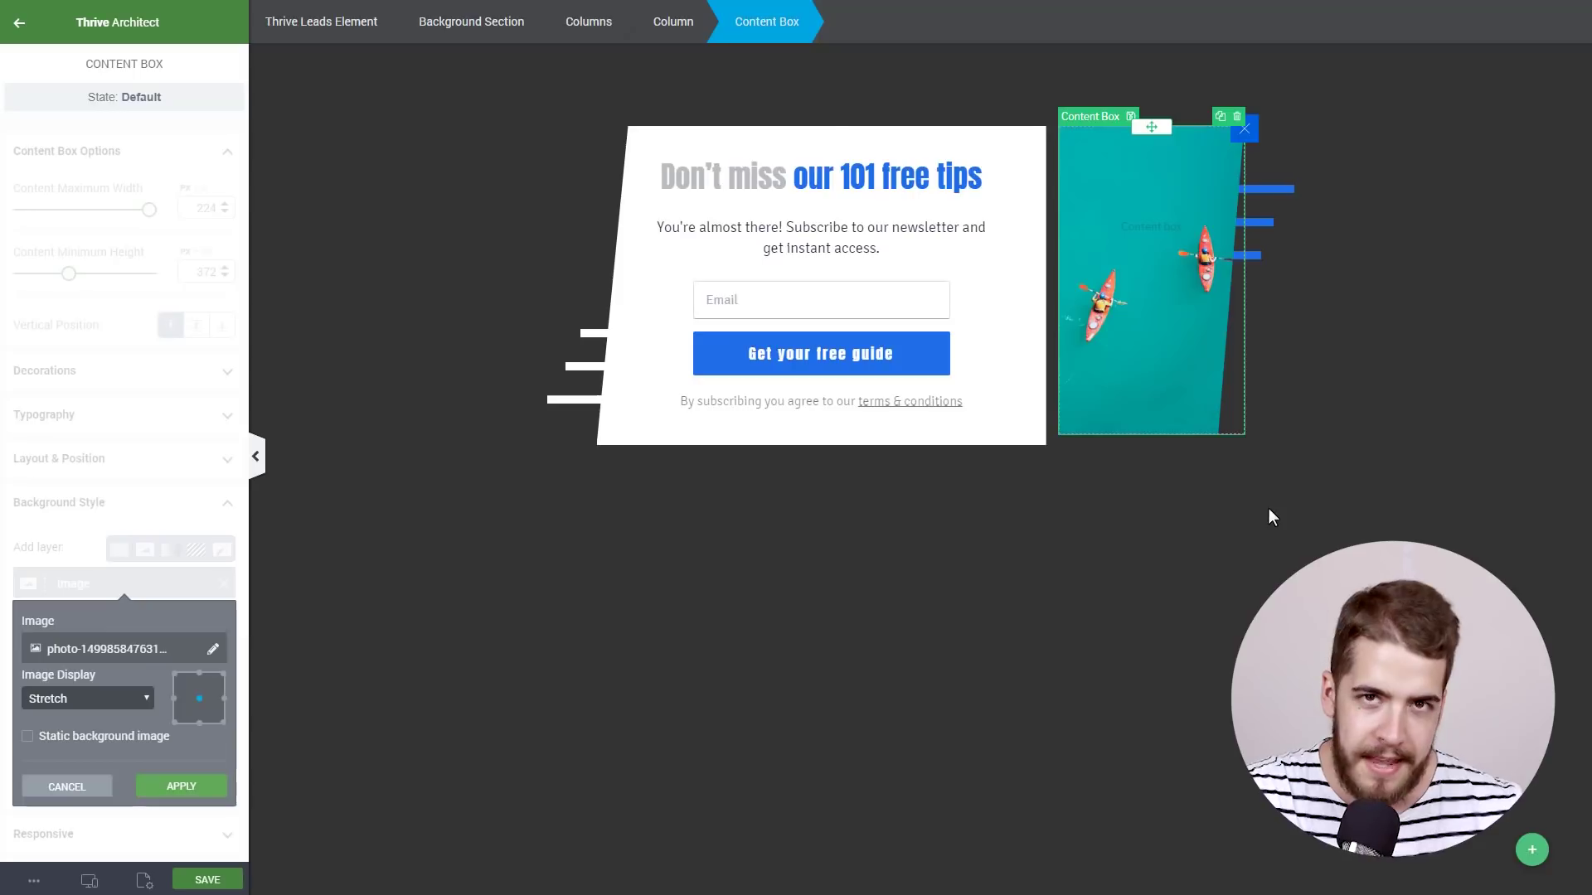
{"action": "left_click", "coordinate": [900, 595]}
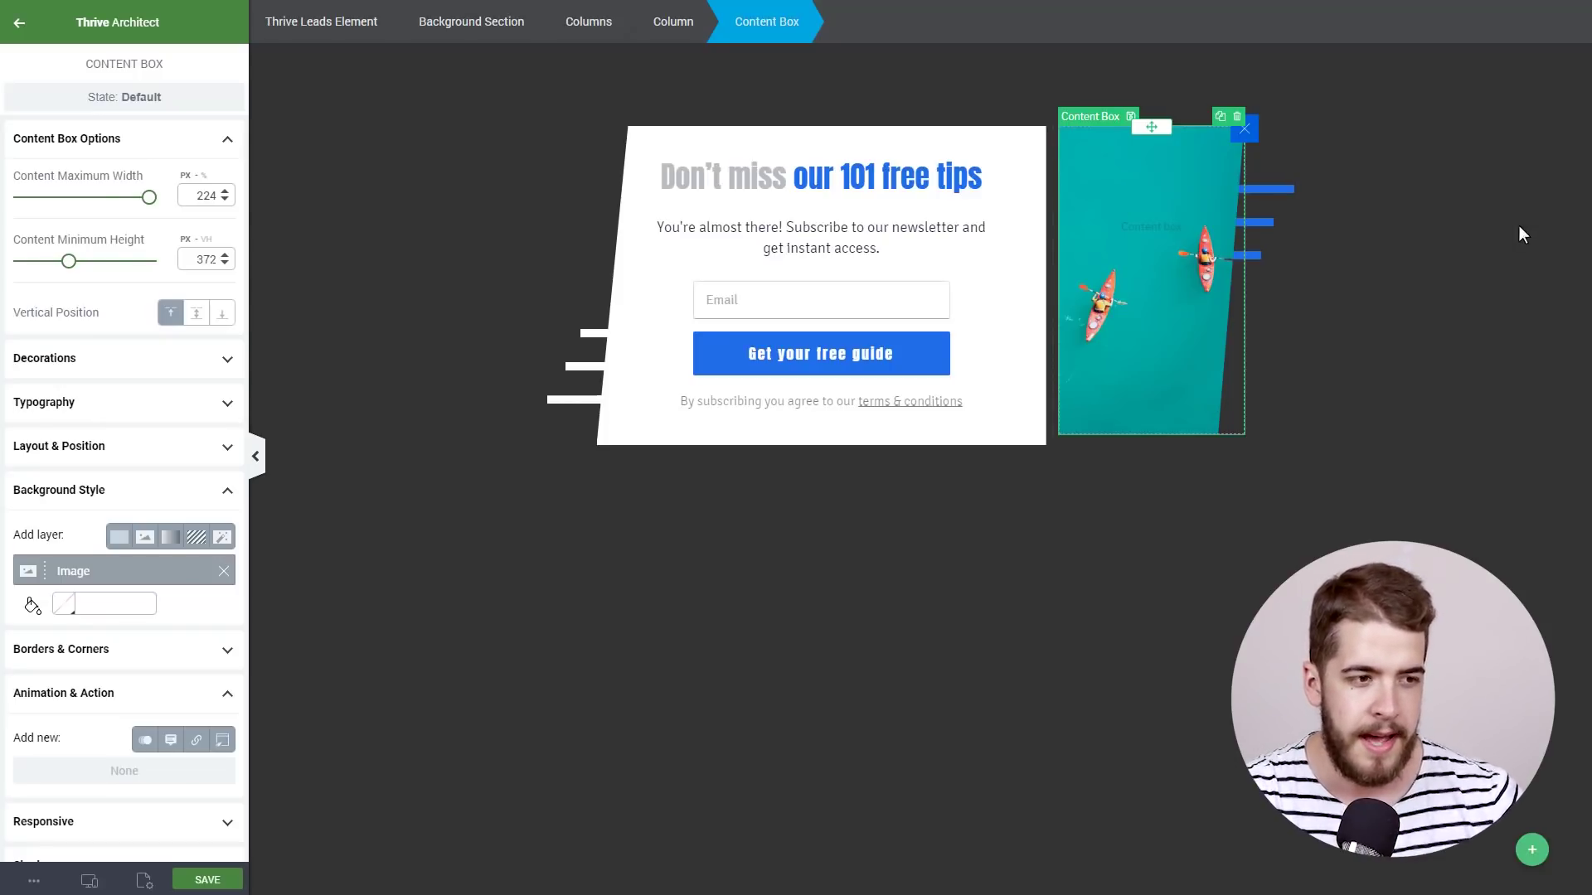
{"action": "left_click", "coordinate": [1494, 227]}
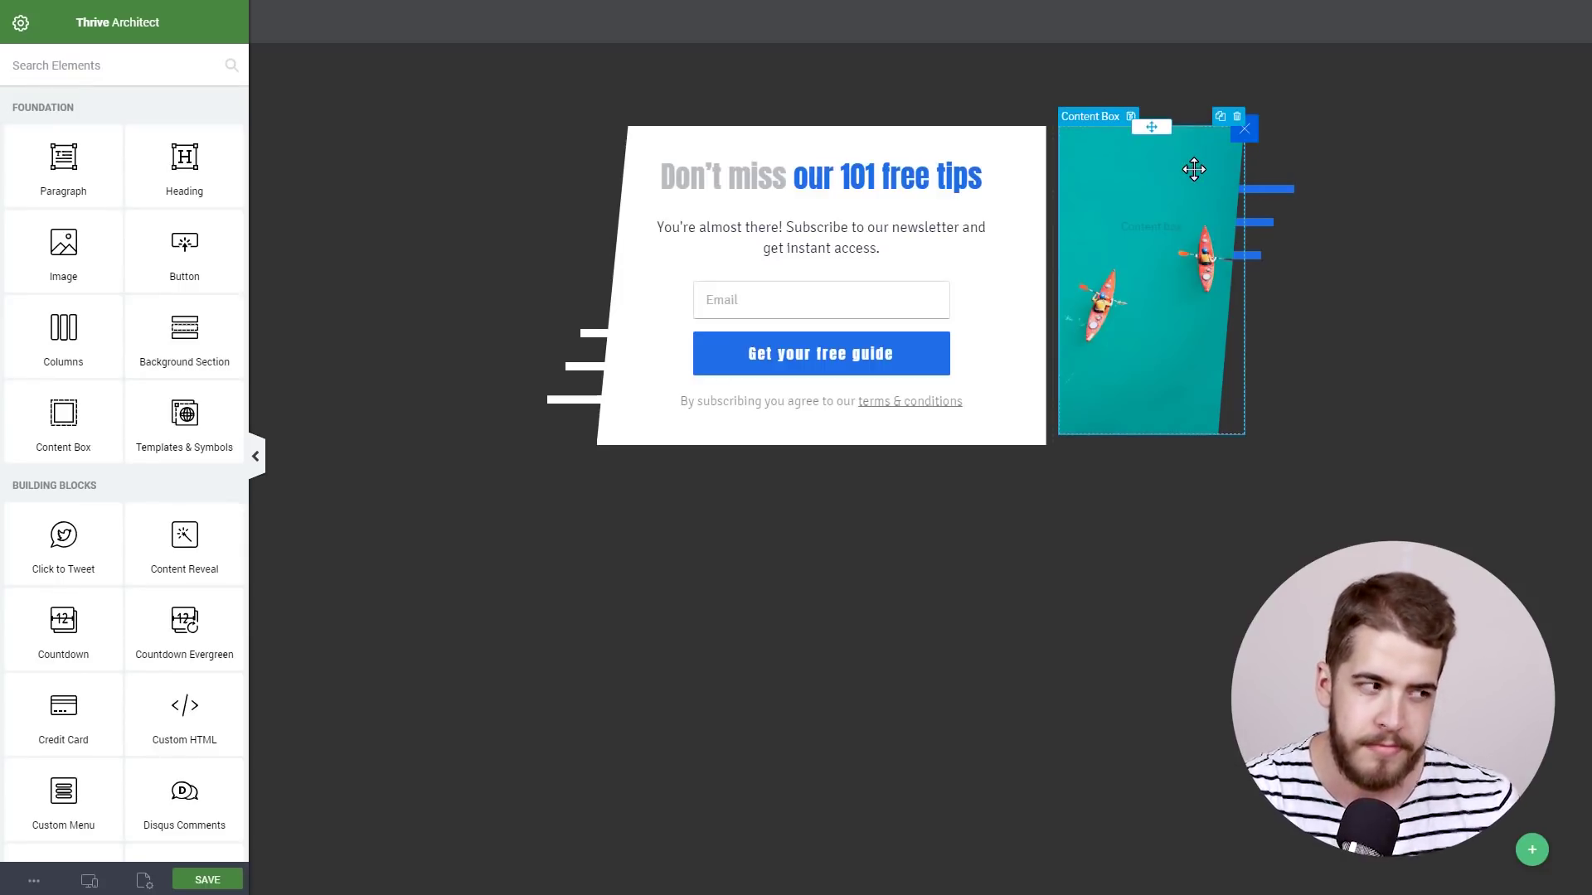
Select 'our 101 free tips' in the heading and view its text colours without changing them.
{"action": "left_click", "coordinate": [983, 176]}
{"action": "left_click_drag", "start_coordinate": [826, 177], "coordinate": [794, 177]}
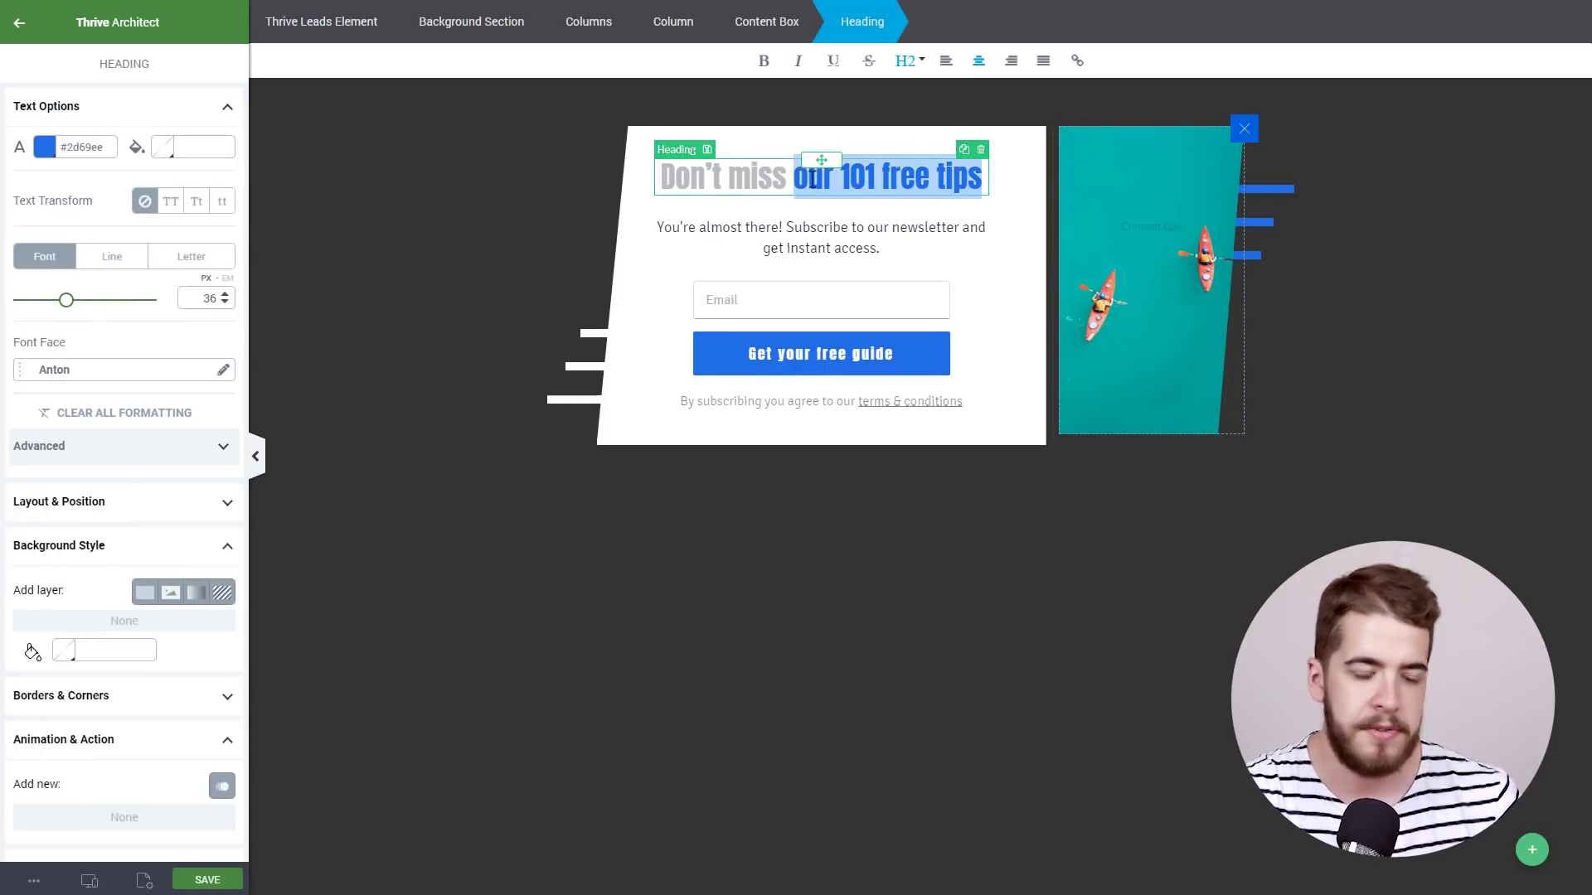
{"action": "left_click", "coordinate": [45, 147]}
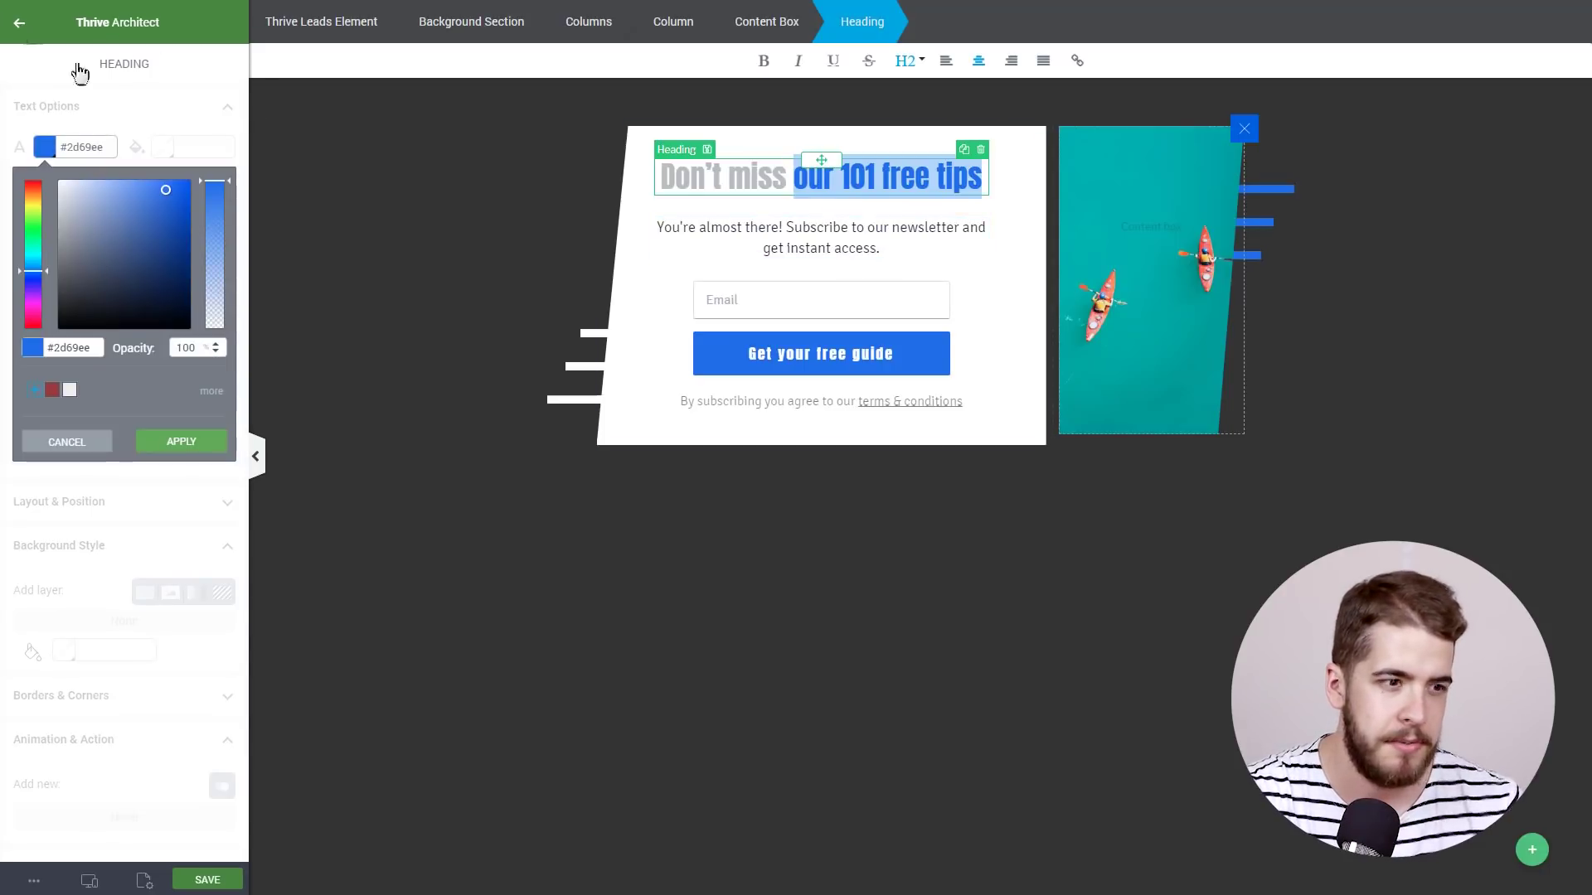
{"action": "left_click", "coordinate": [454, 235]}
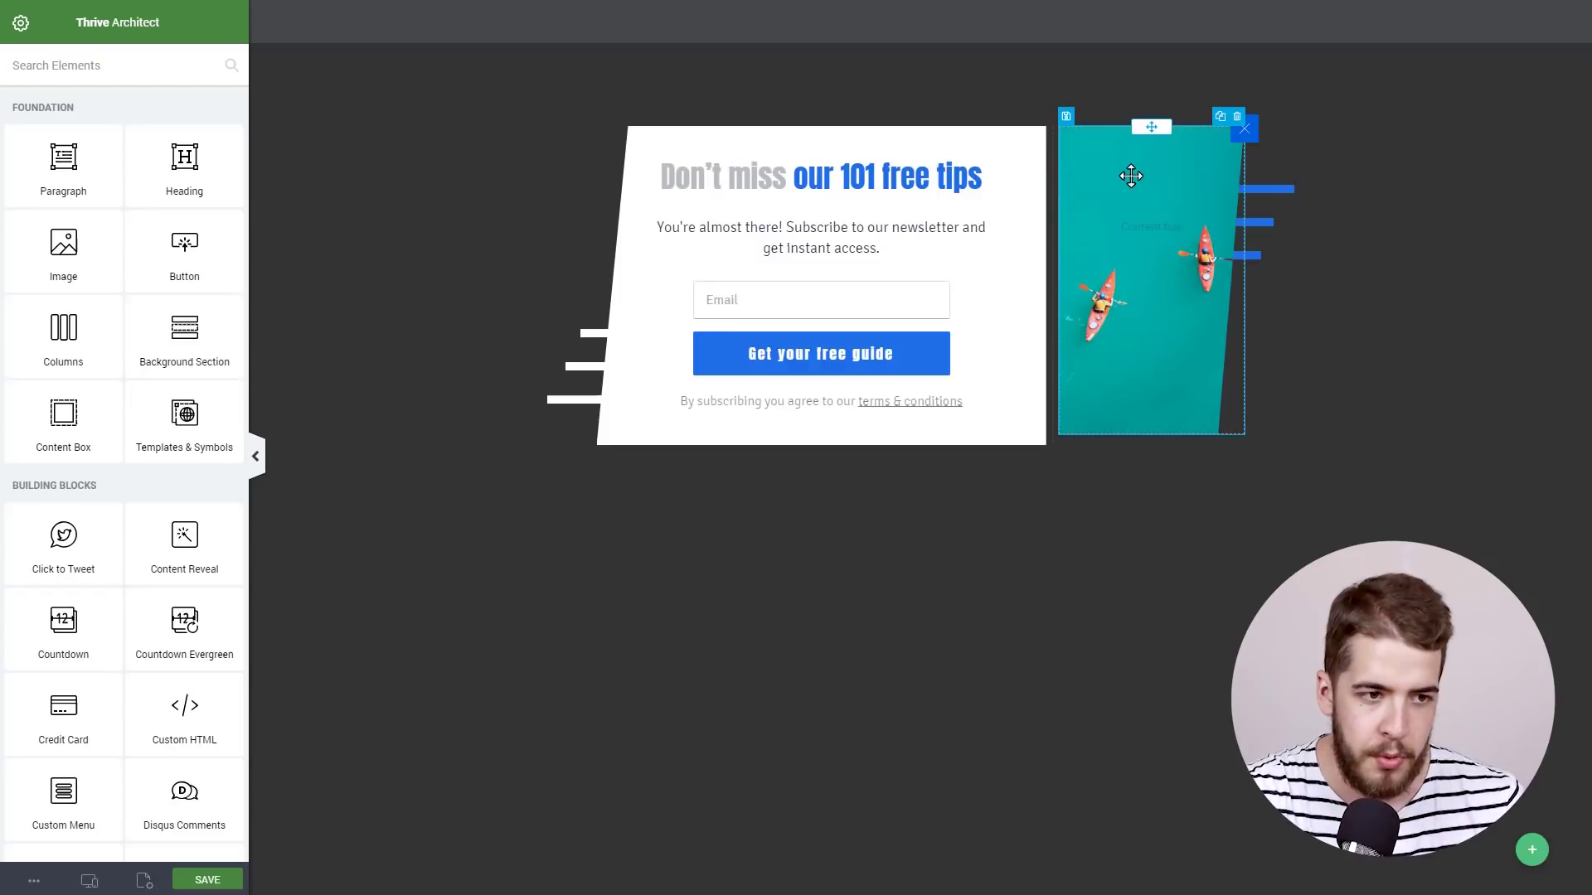
Use Chrome DevTools on the content box's ::after border to sample teal #1da5a7 from the kayak image.
{"action": "right_click", "coordinate": [1137, 174]}
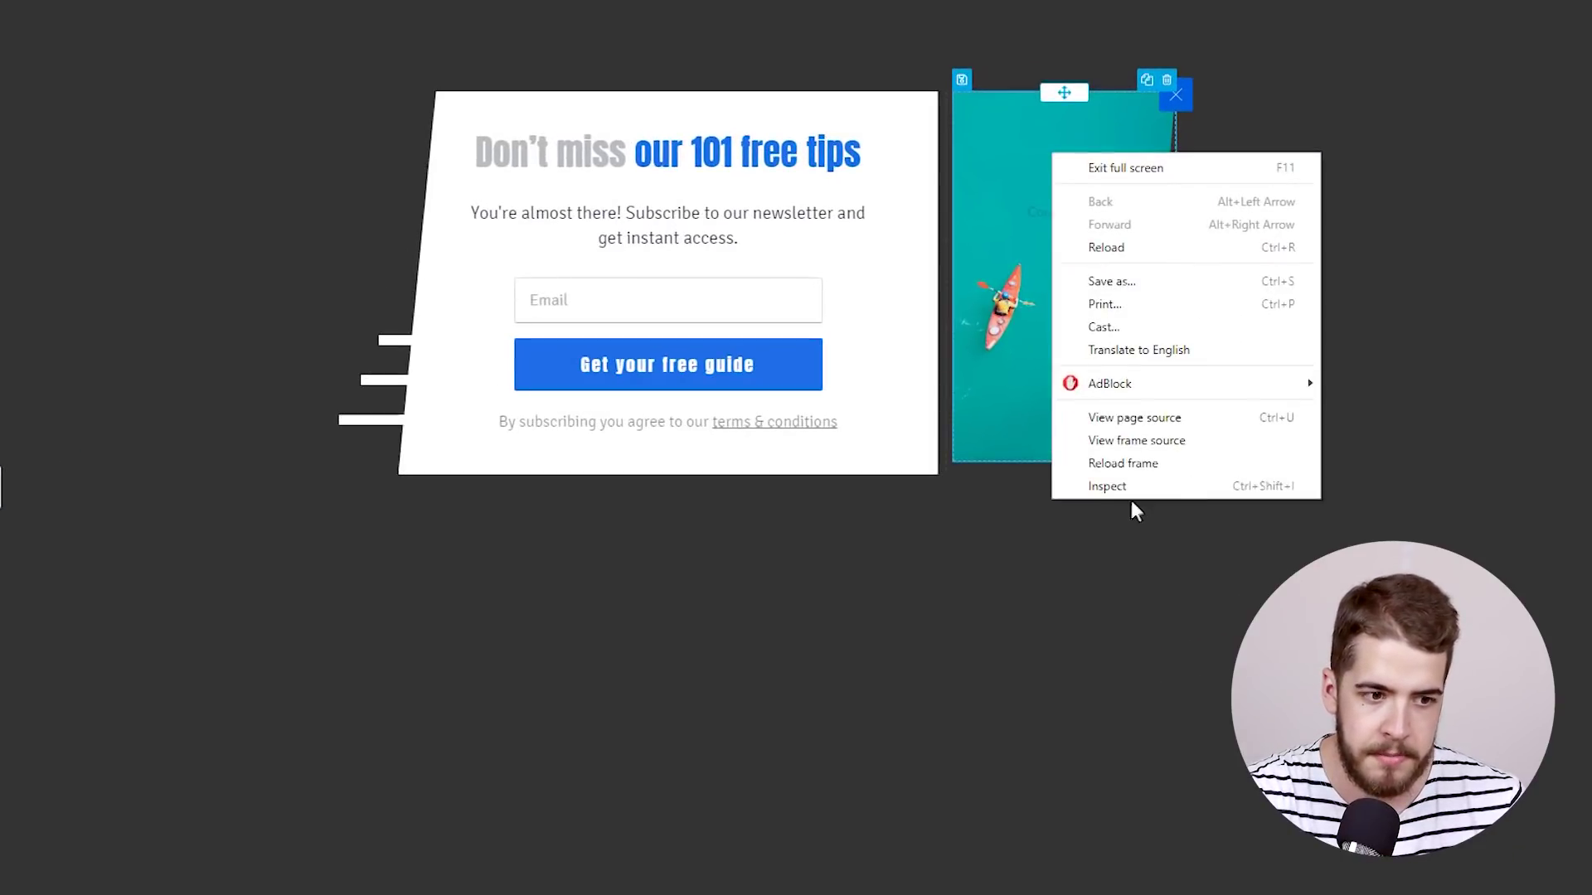
{"action": "left_click", "coordinate": [1187, 485]}
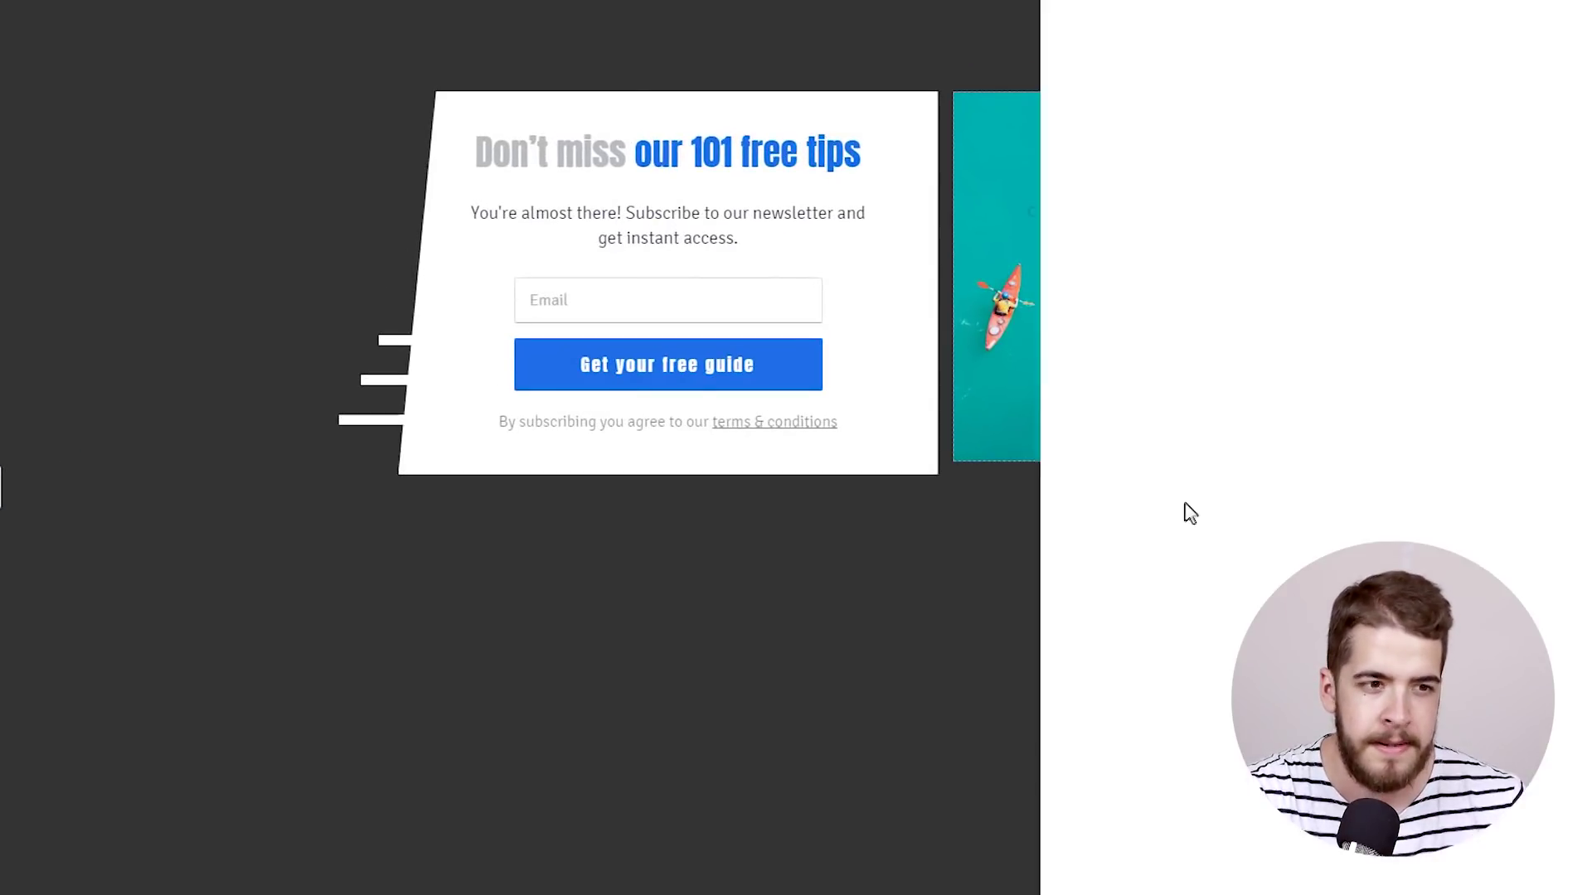
{"action": "left_click", "coordinate": [1059, 16]}
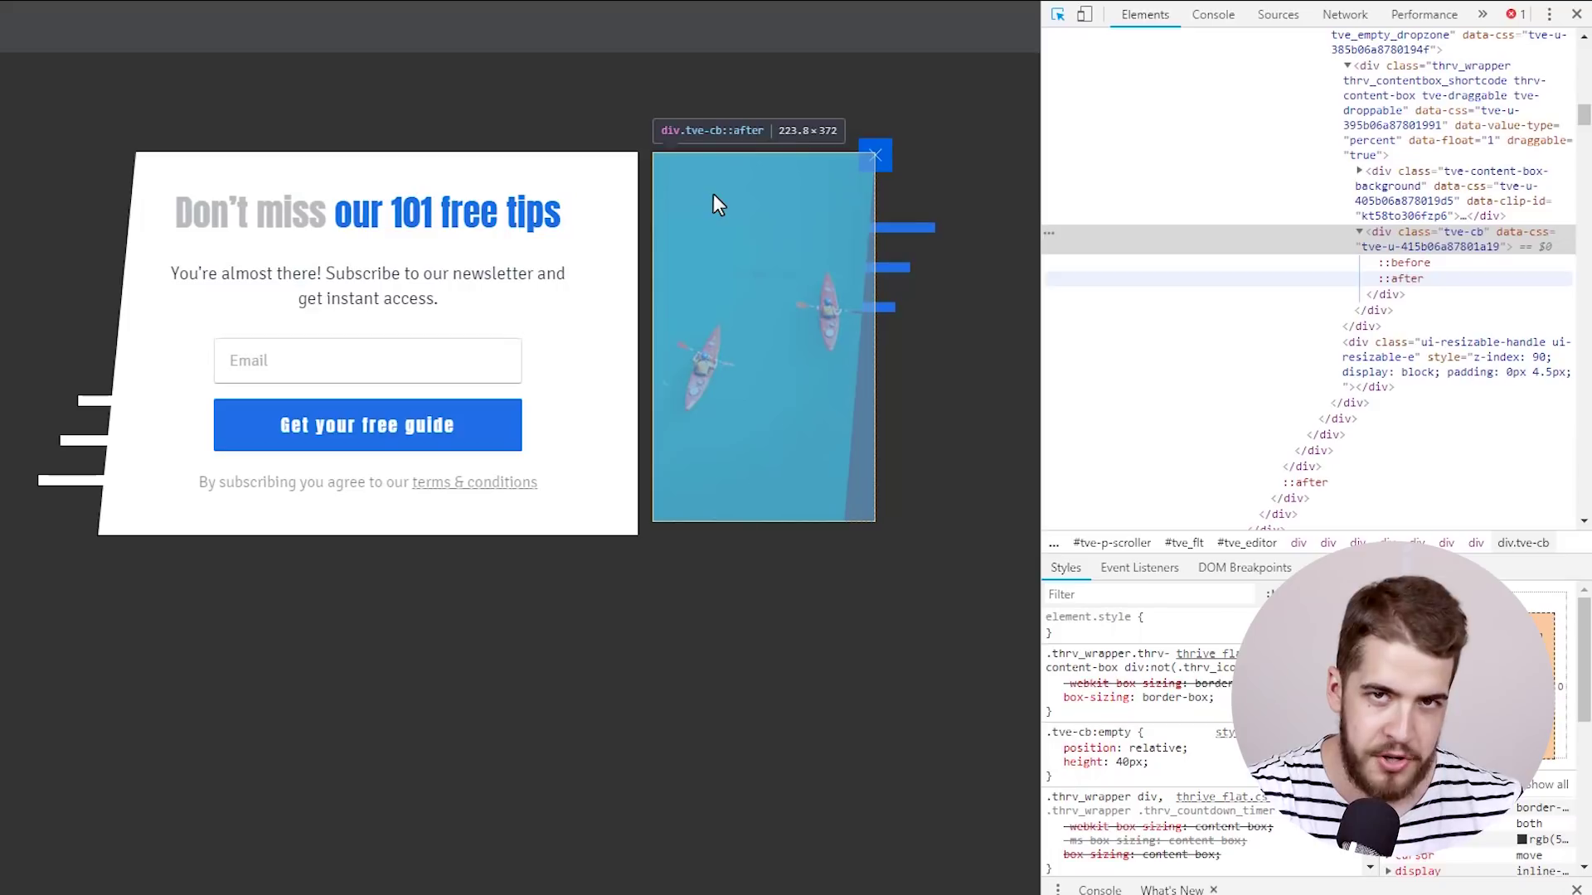
{"action": "left_click", "coordinate": [716, 205]}
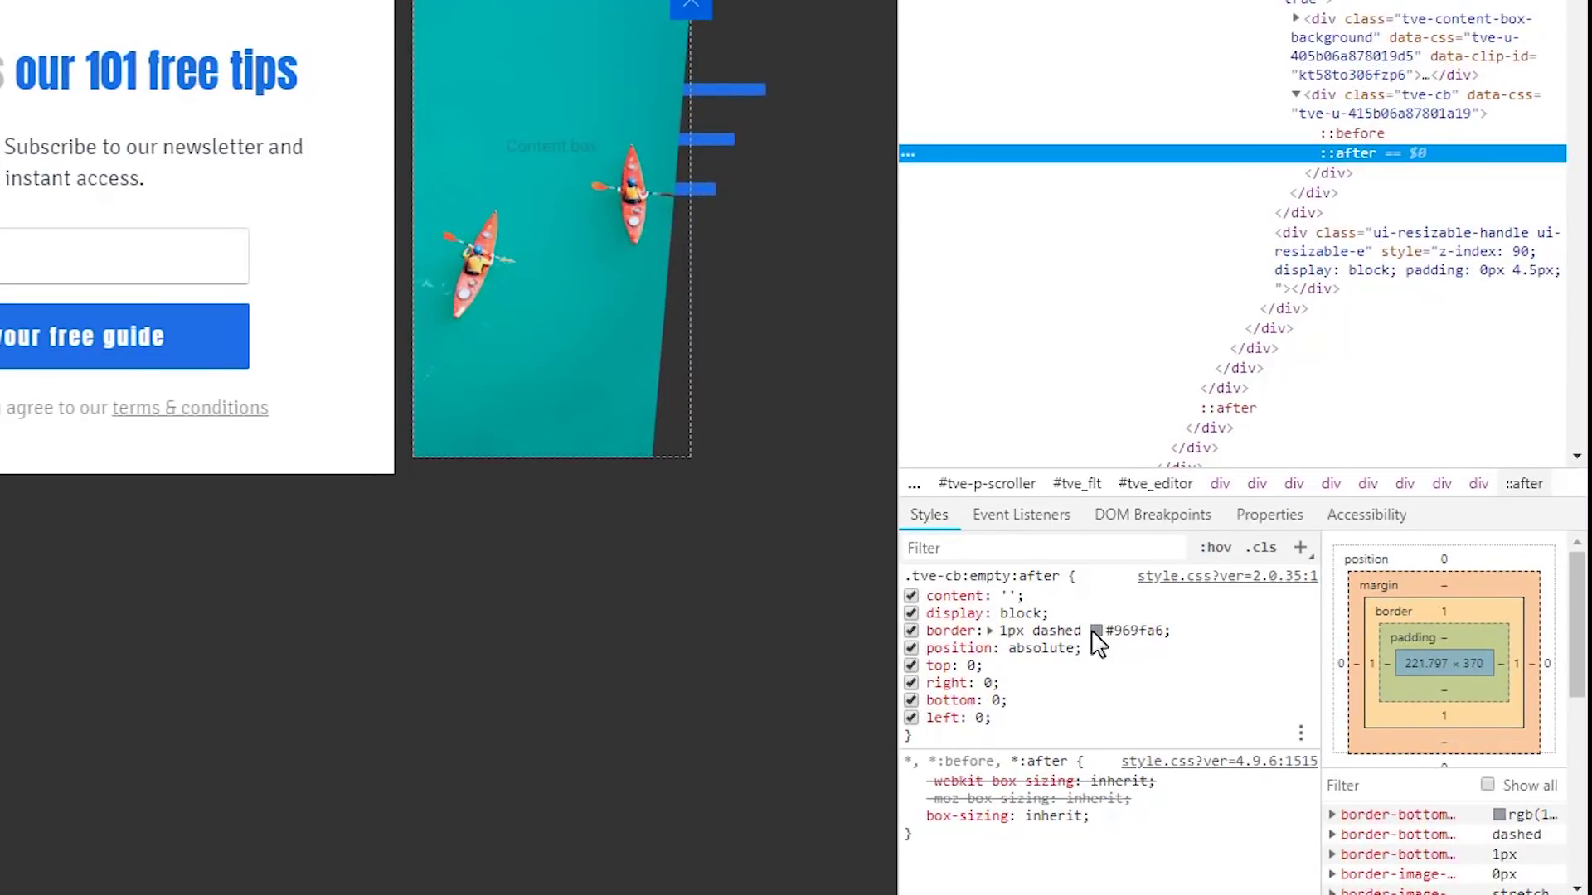
{"action": "left_click", "coordinate": [1095, 631]}
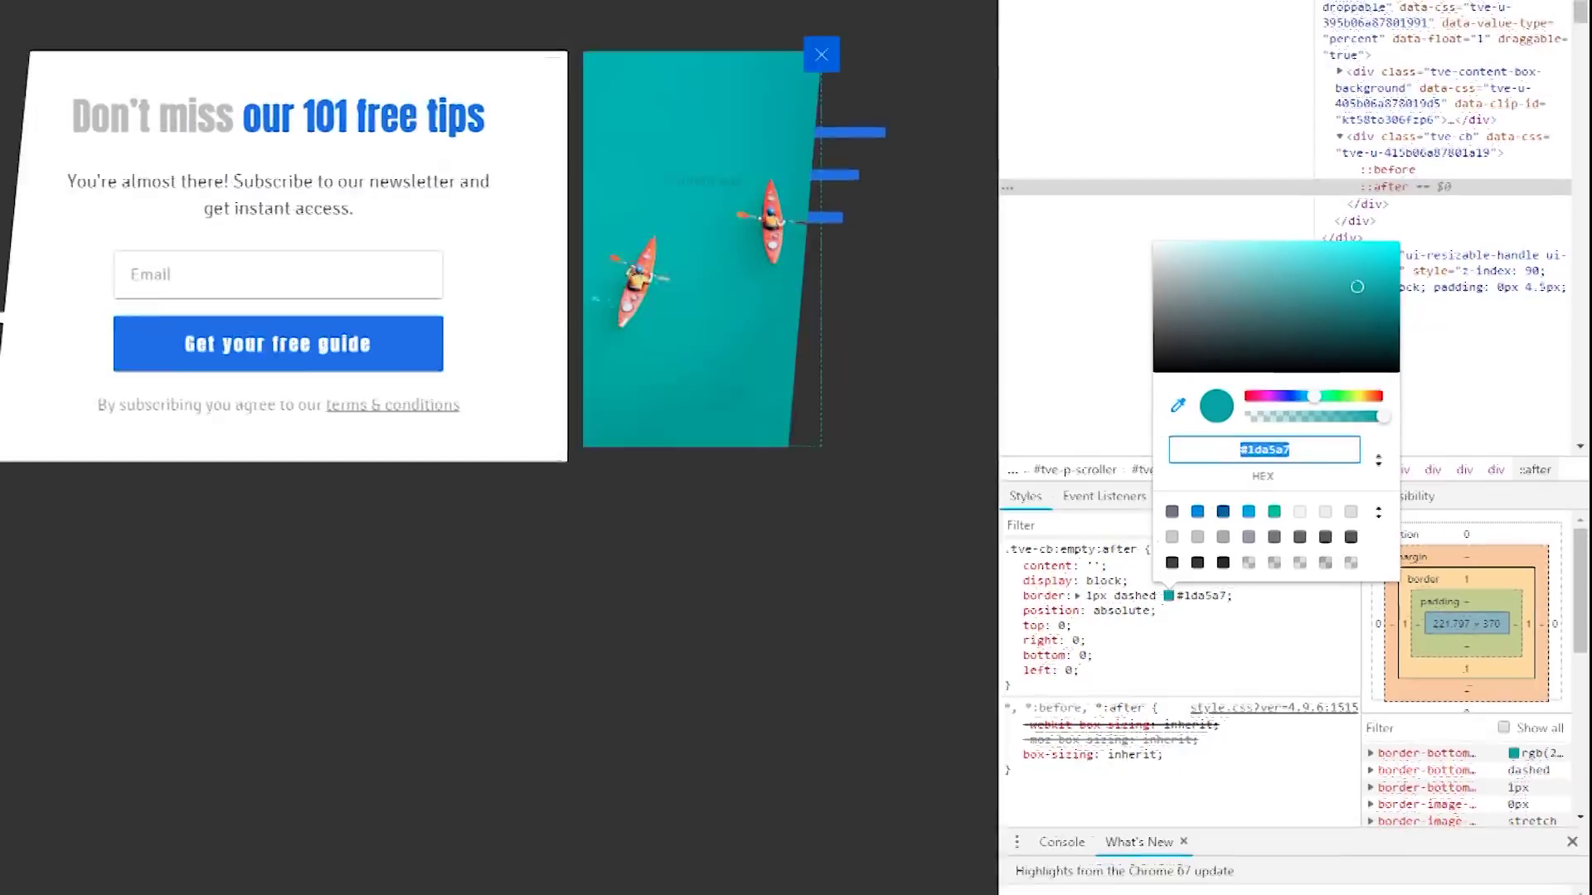
{"action": "key", "text": "Escape"}
{"action": "left_click", "coordinate": [1578, 14]}
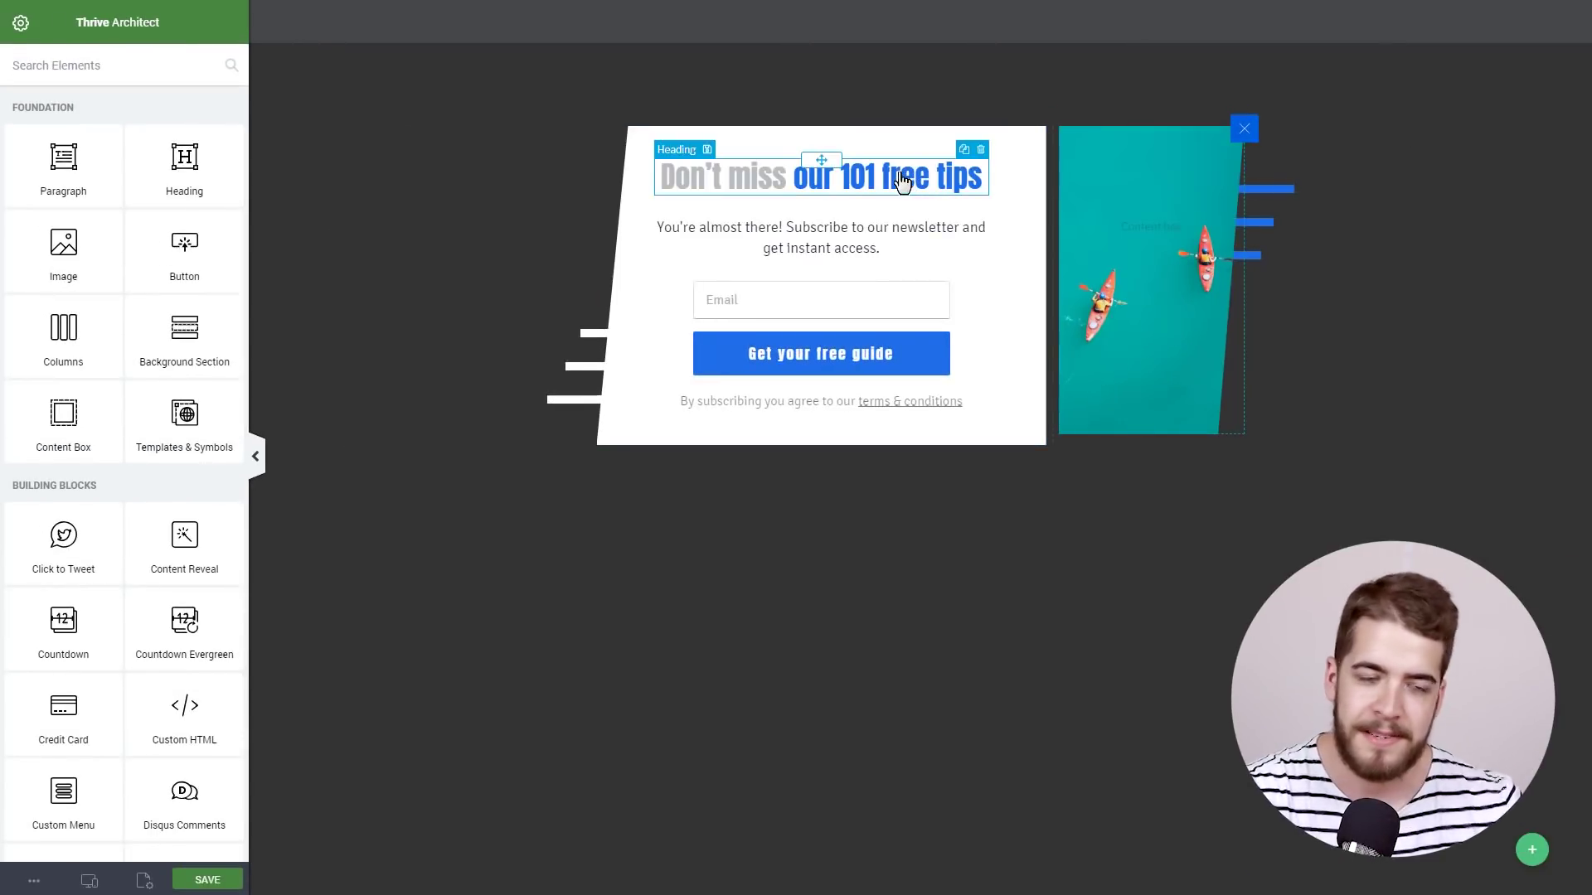
Colour the heading words 'our 101 free tips' teal #1da5a7.
{"action": "left_click", "coordinate": [984, 189]}
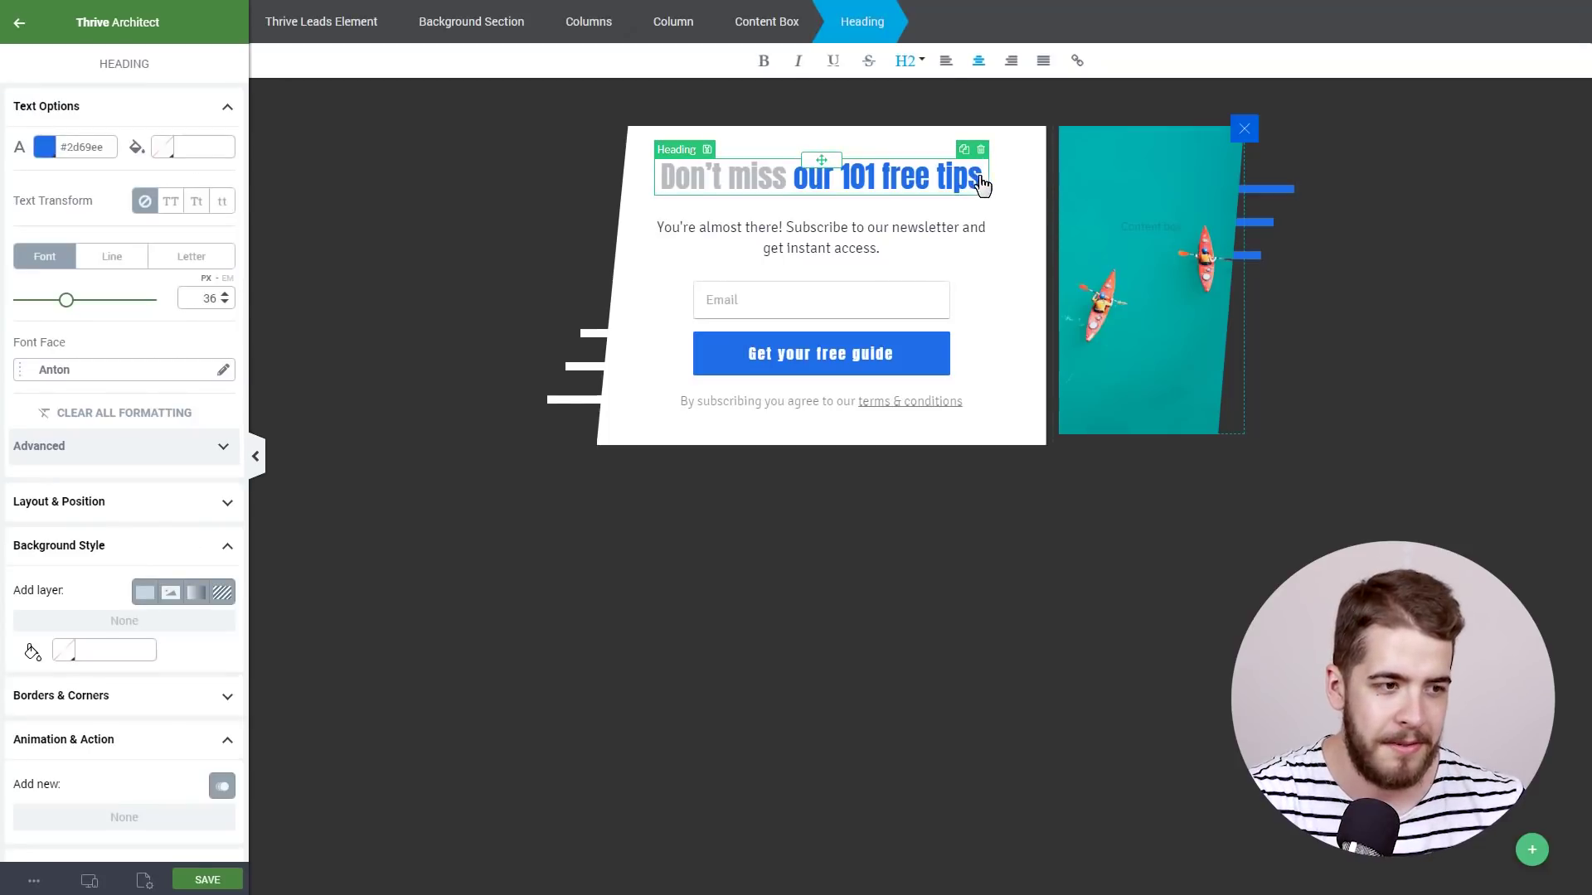
{"action": "left_click_drag", "start_coordinate": [983, 186], "coordinate": [793, 182]}
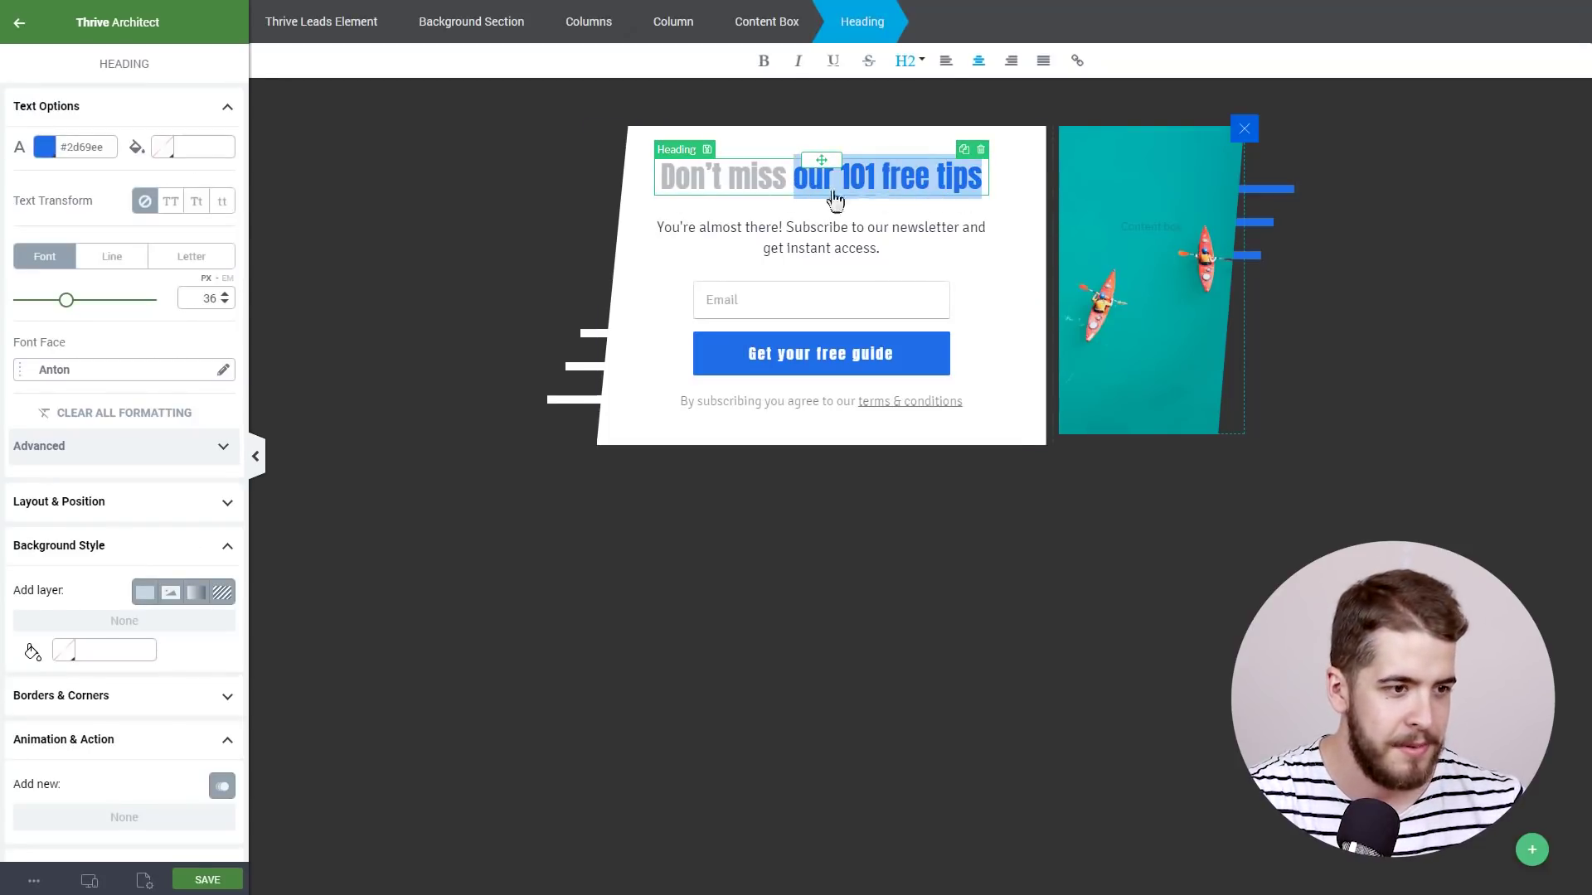
{"action": "left_click", "coordinate": [83, 150]}
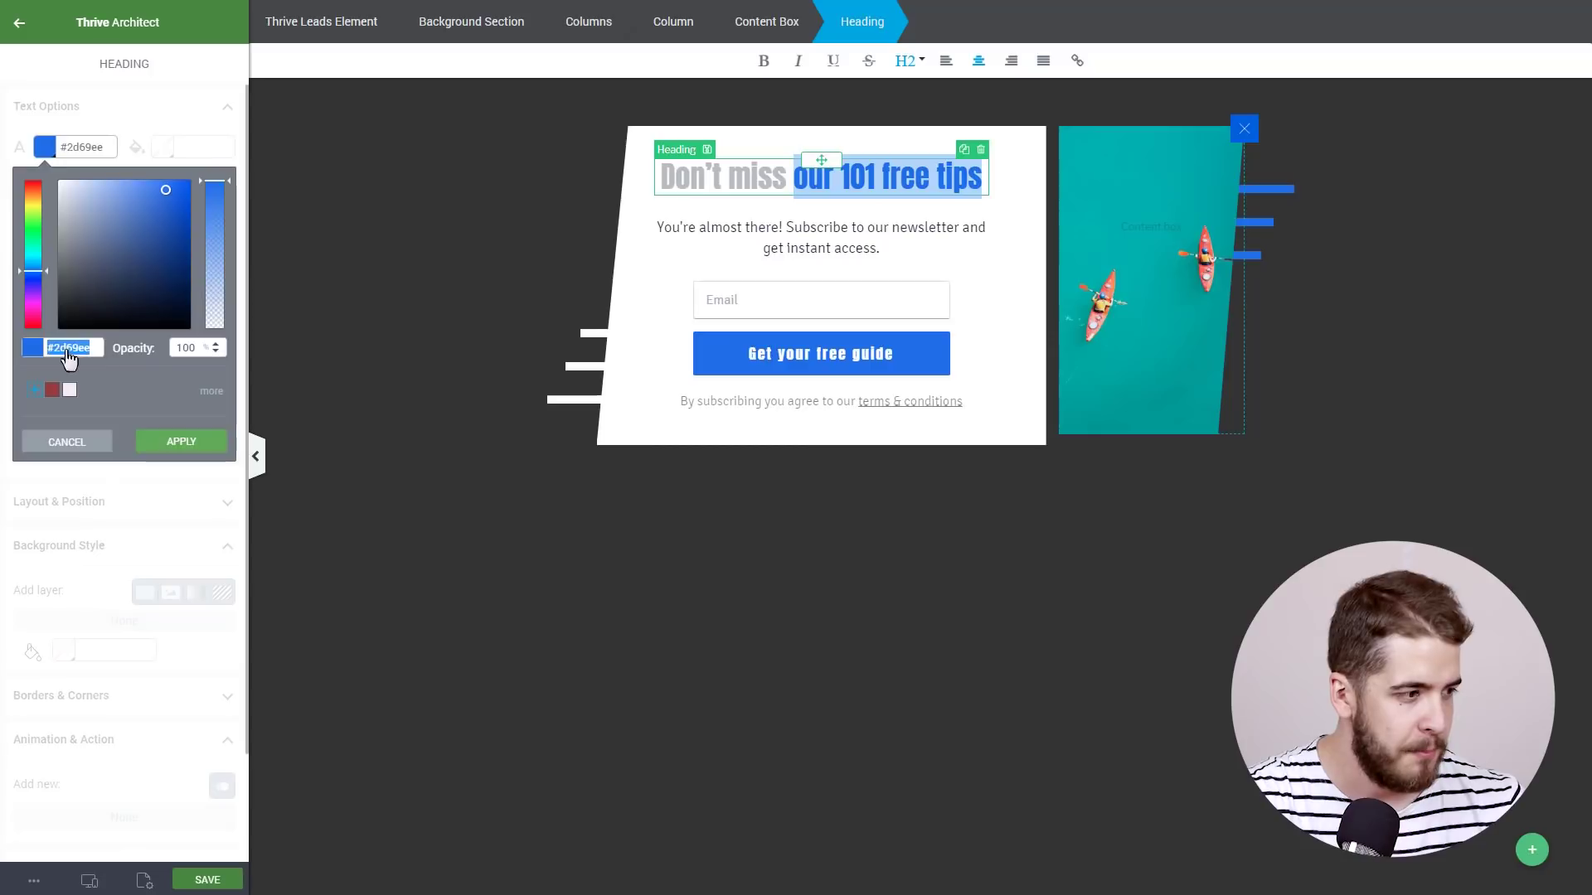
{"action": "left_click", "coordinate": [33, 389]}
{"action": "left_click", "coordinate": [181, 441]}
{"action": "left_click", "coordinate": [468, 442]}
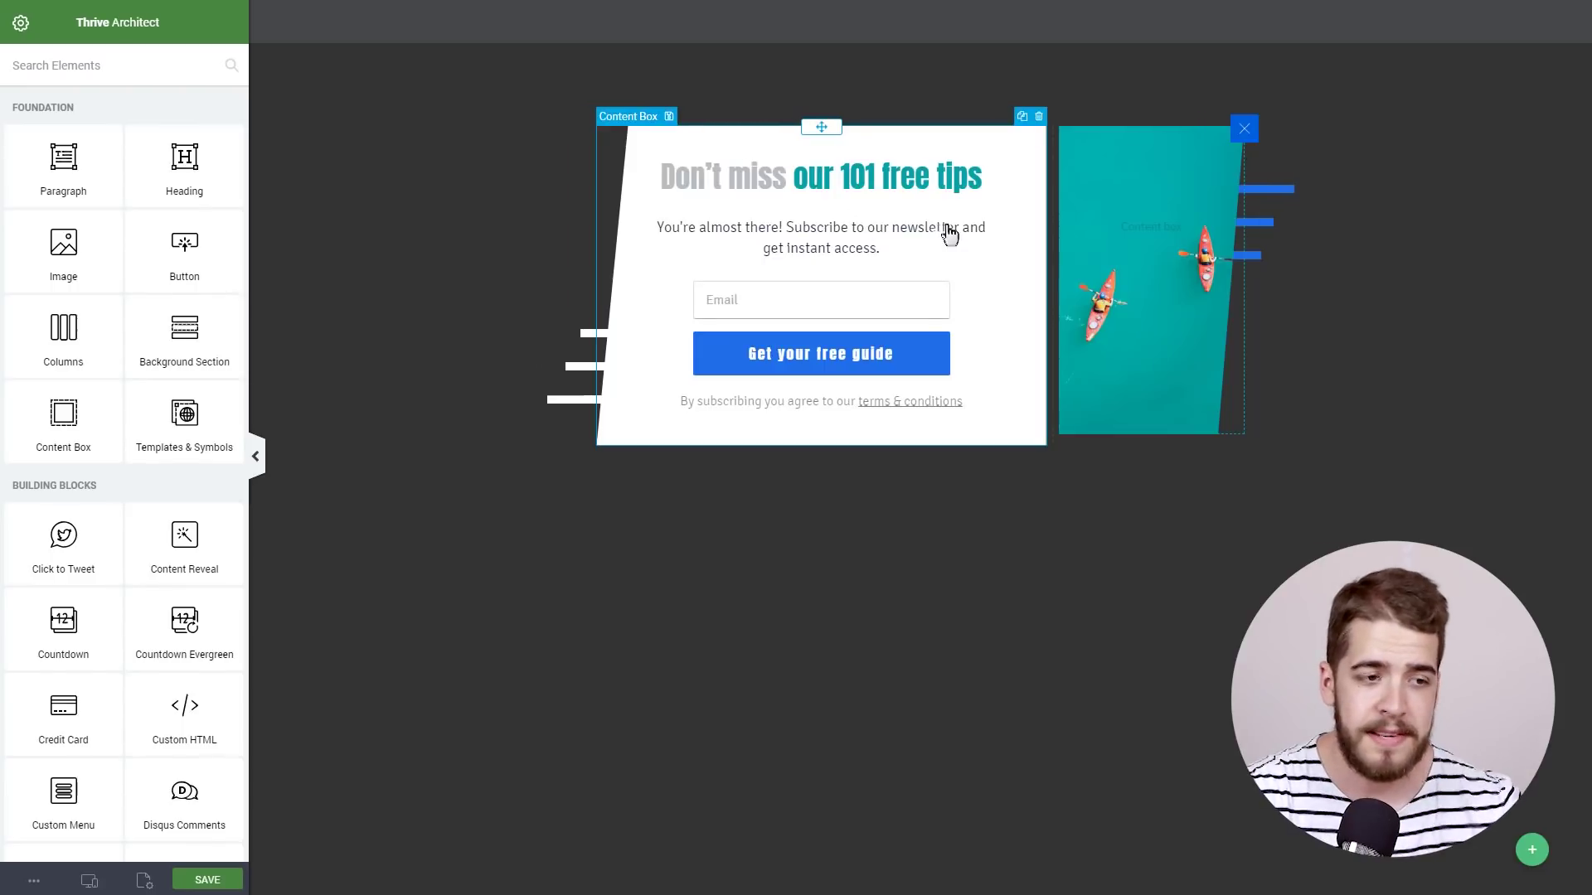
Fill the top, middle and bottom divider bars with teal #1da5a7.
{"action": "left_click", "coordinate": [1283, 200]}
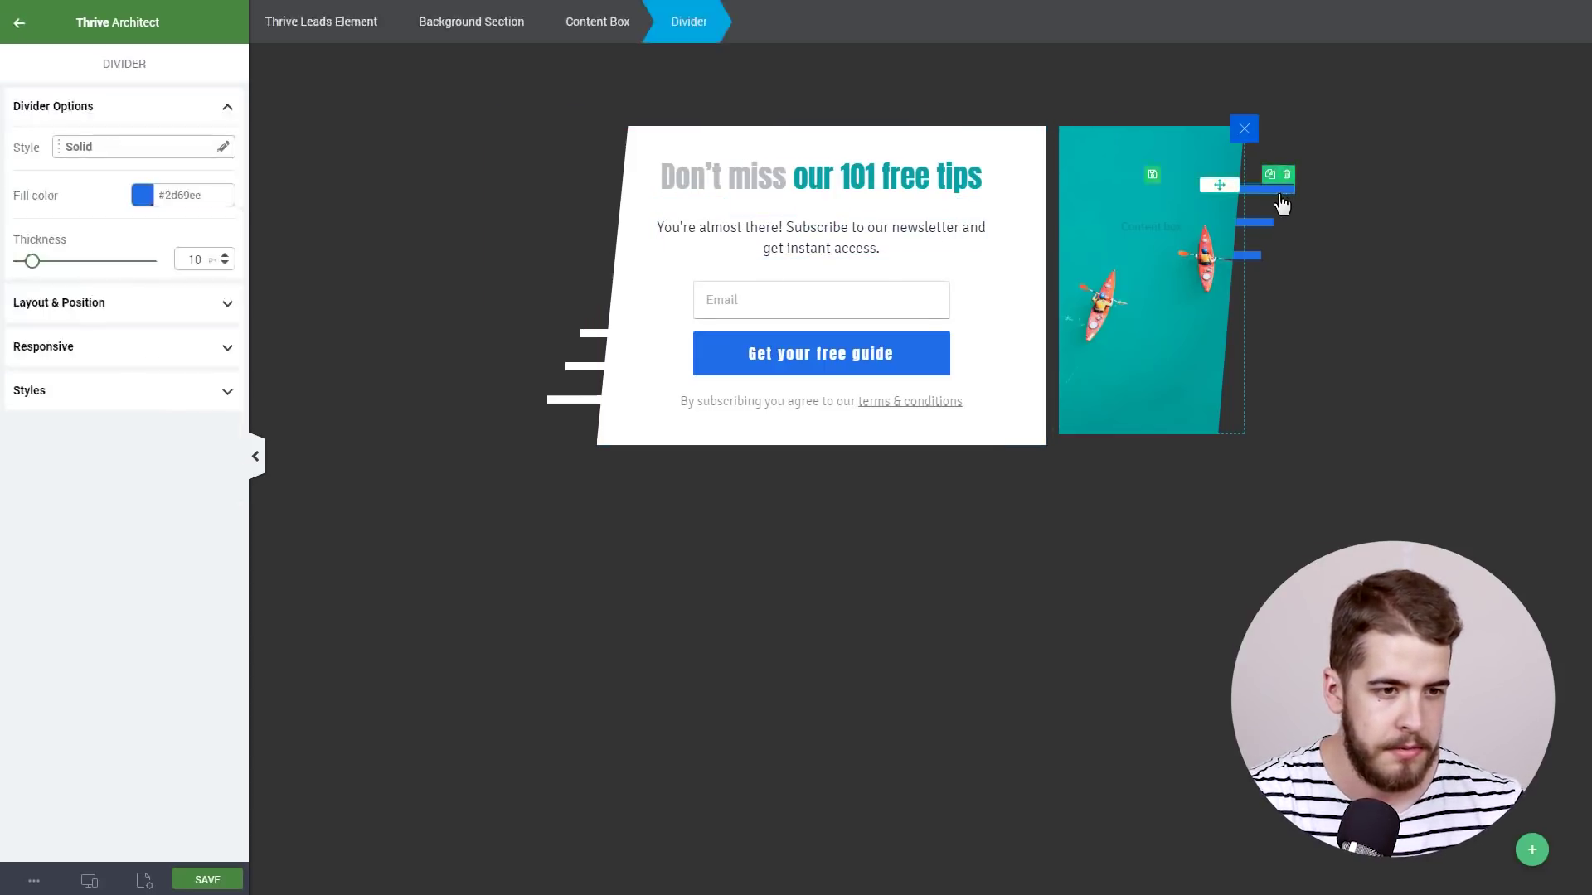
{"action": "left_click", "coordinate": [142, 195]}
{"action": "type", "text": "#1da5a7"}
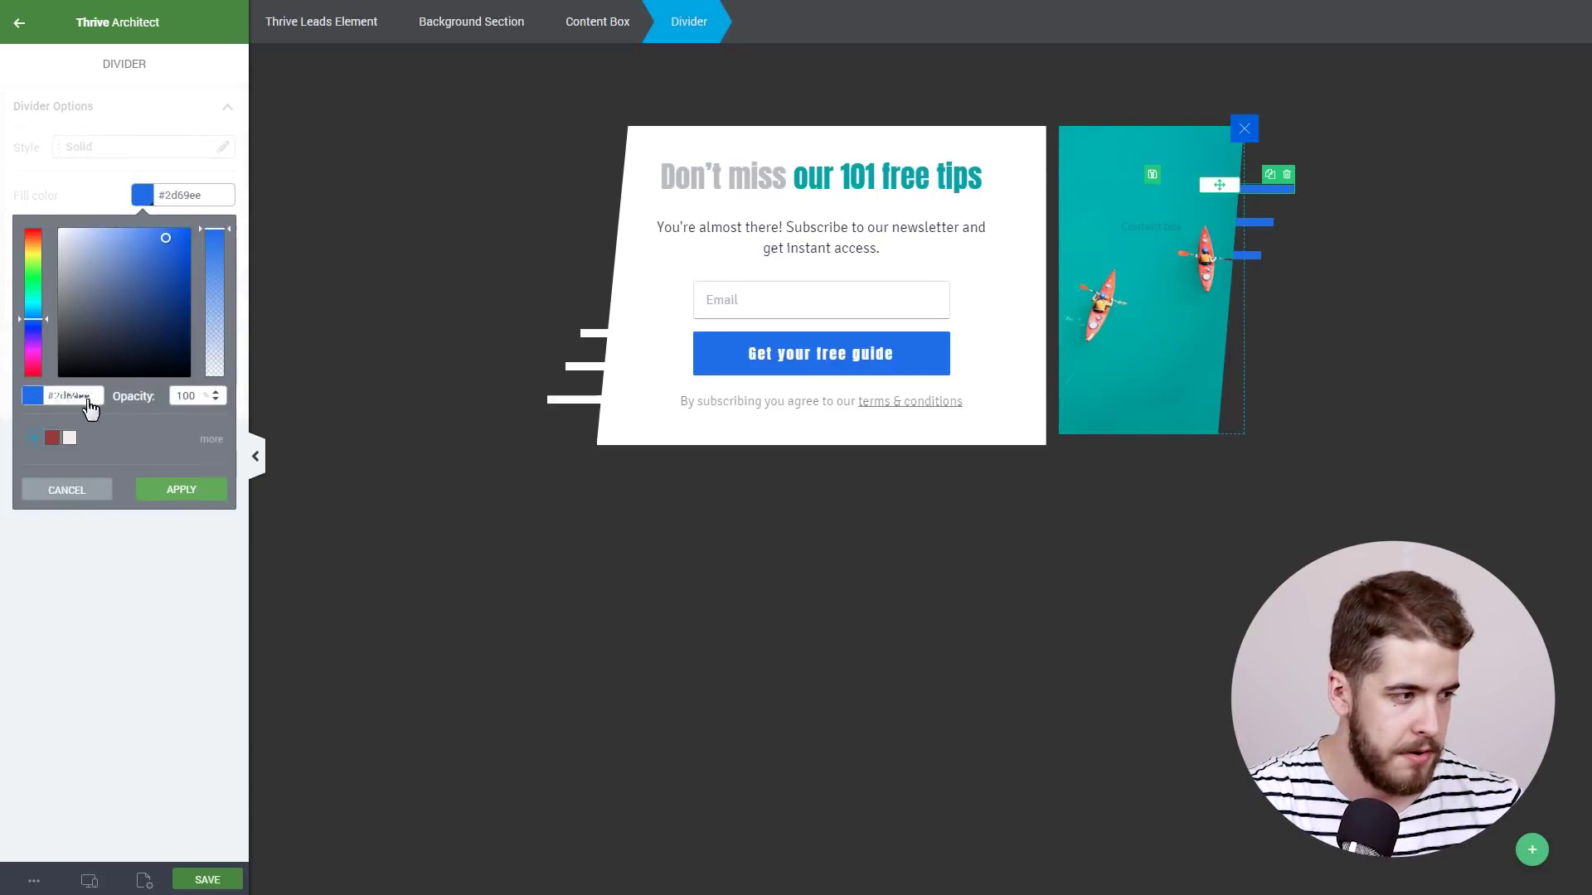
{"action": "left_click", "coordinate": [181, 490]}
{"action": "left_click", "coordinate": [1253, 222]}
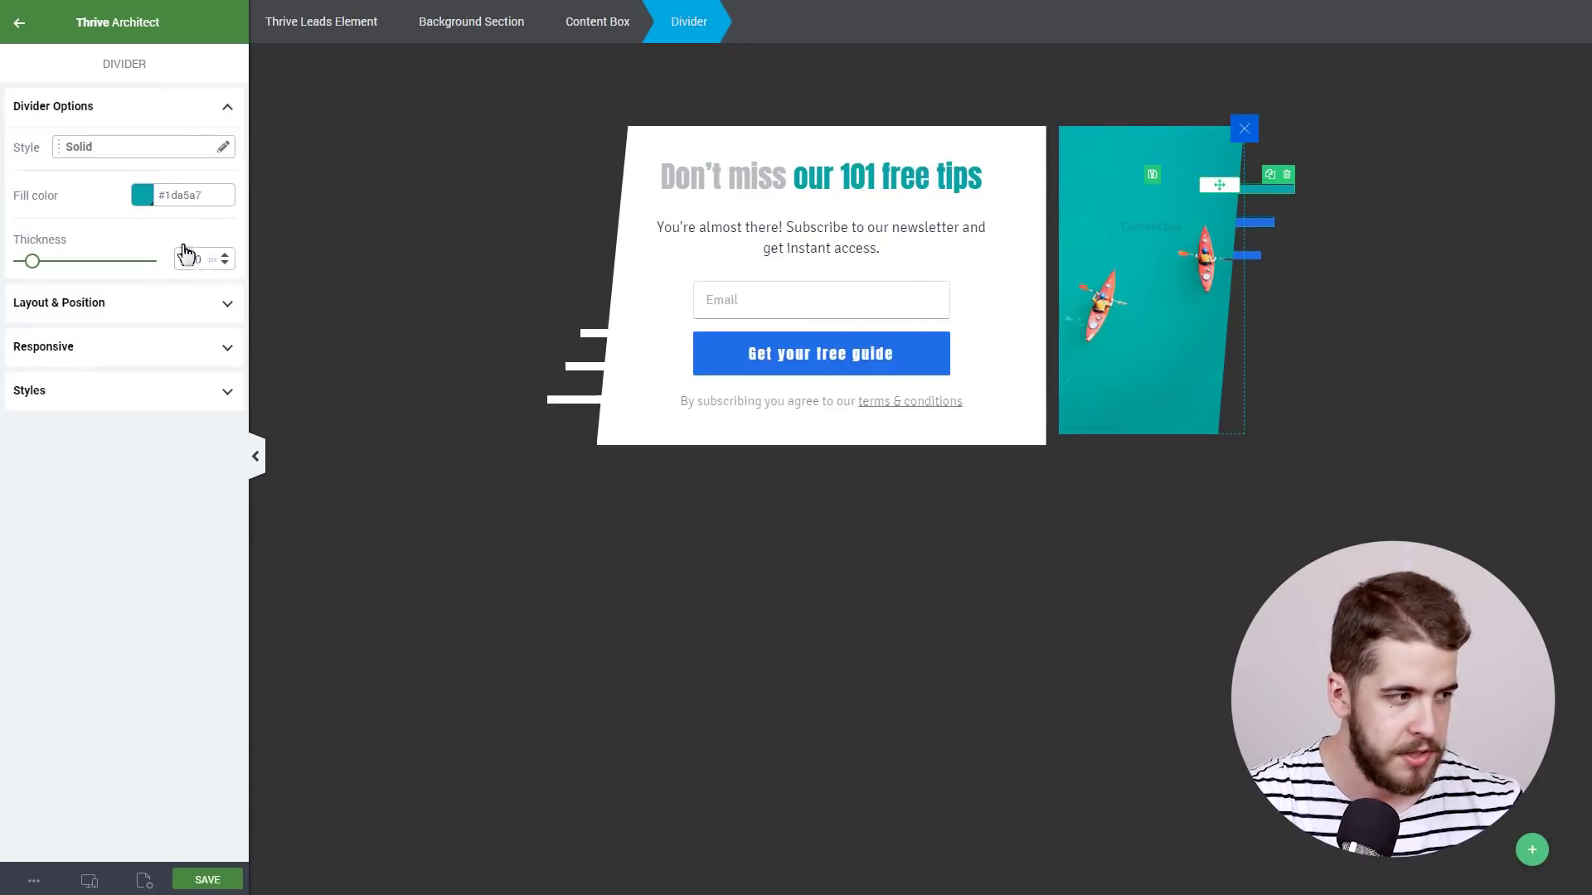
{"action": "left_click", "coordinate": [141, 197]}
{"action": "type", "text": "#1da5a7"}
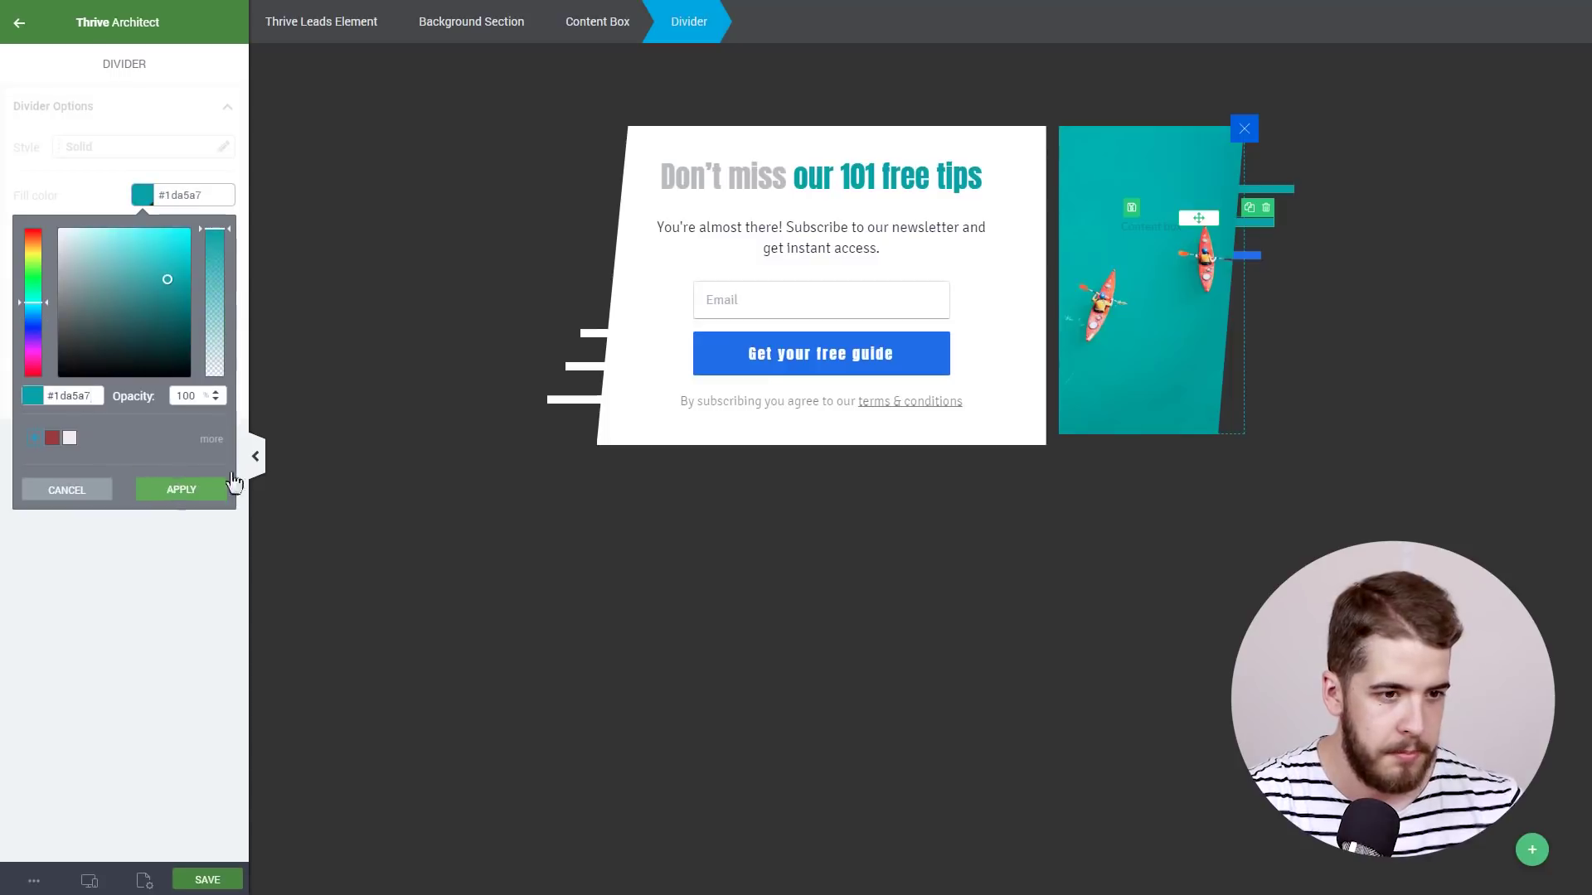
{"action": "left_click", "coordinate": [166, 487]}
{"action": "left_click", "coordinate": [158, 207]}
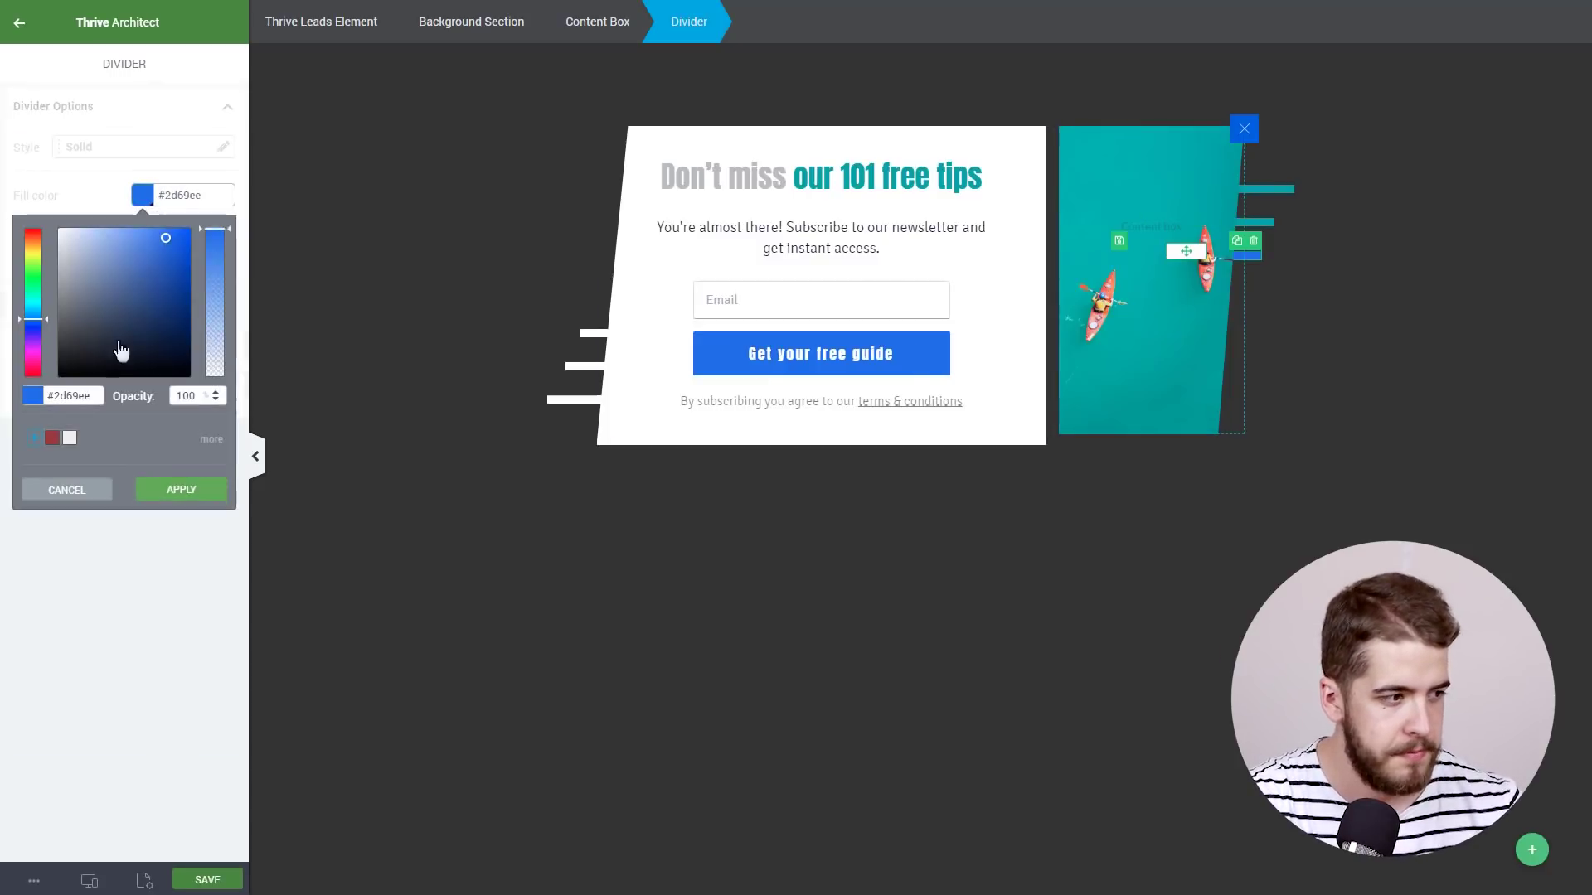
{"action": "type", "text": "#1da5a7"}
{"action": "left_click", "coordinate": [192, 494]}
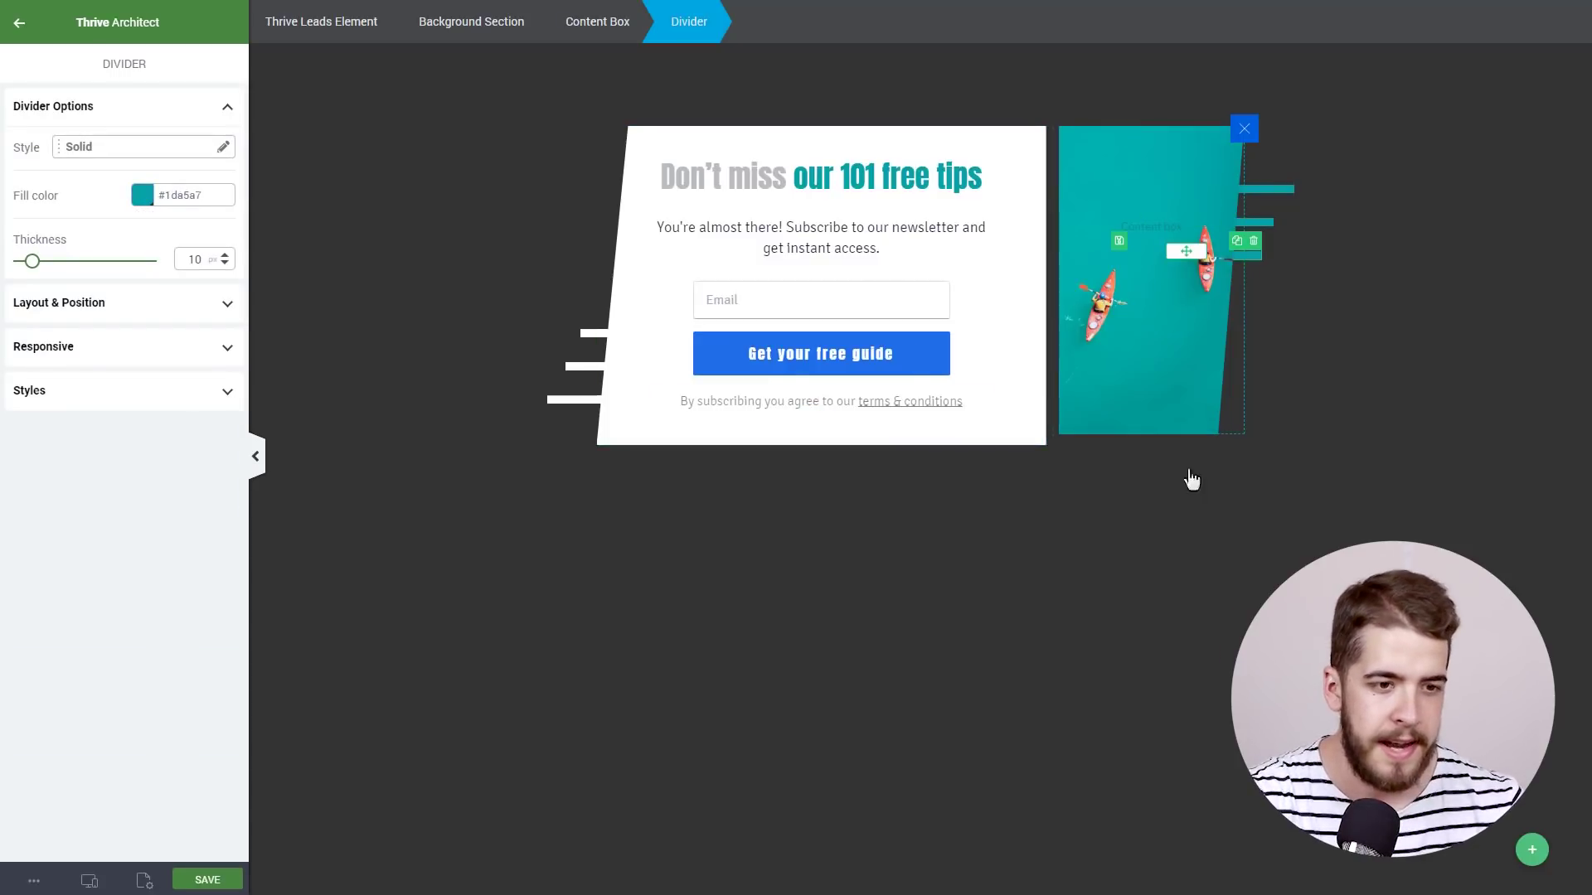
{"action": "left_click", "coordinate": [1400, 337]}
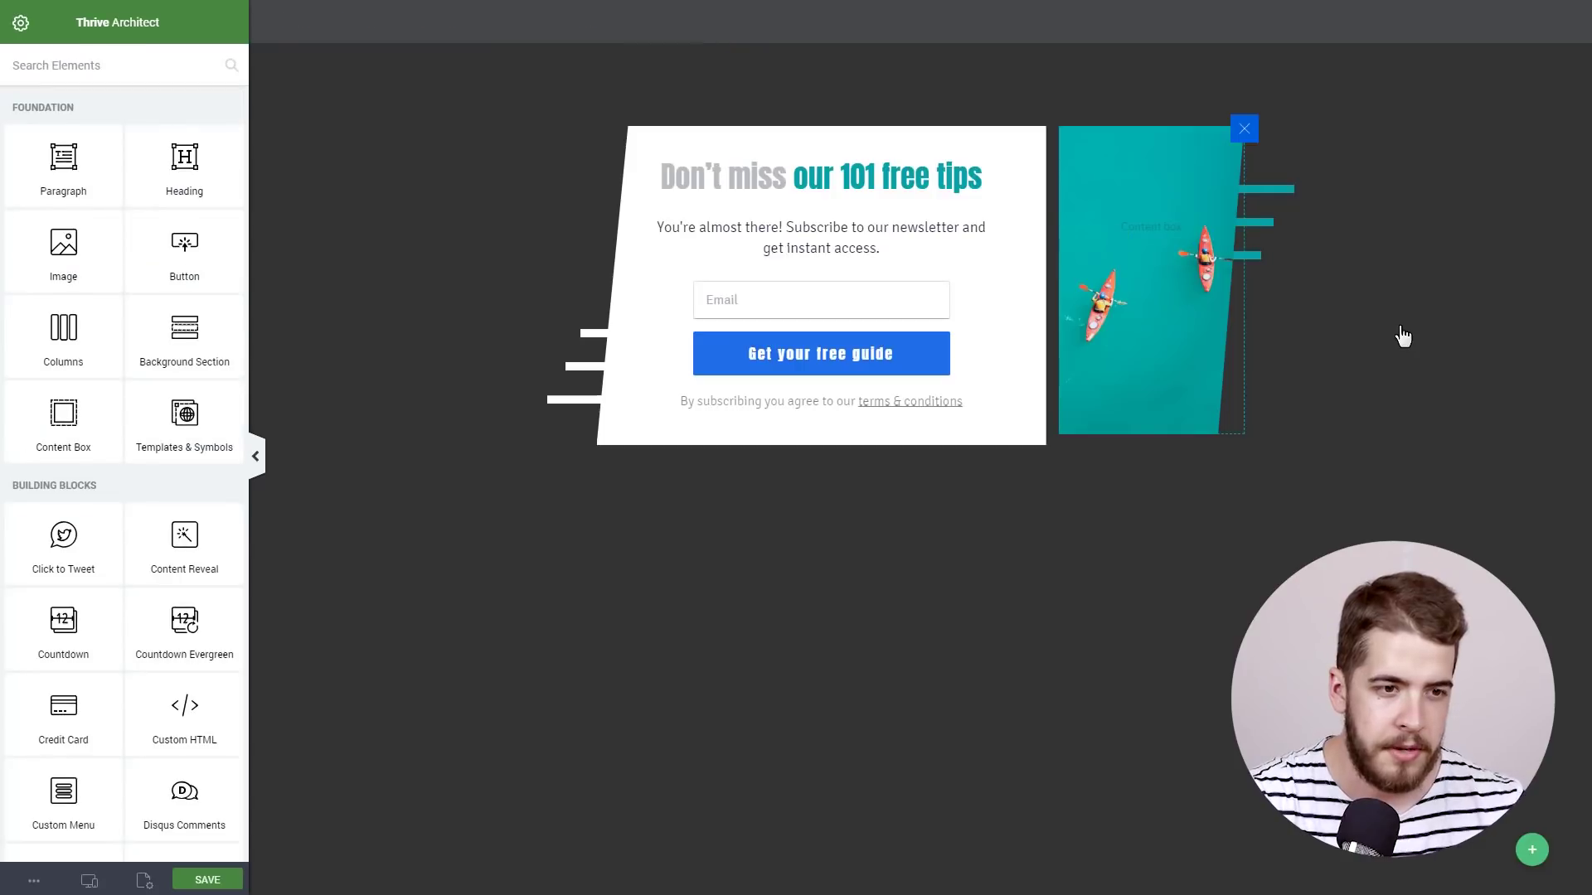
Give the popup's close icon a teal #1da5a7 background.
{"action": "left_click", "coordinate": [1244, 136]}
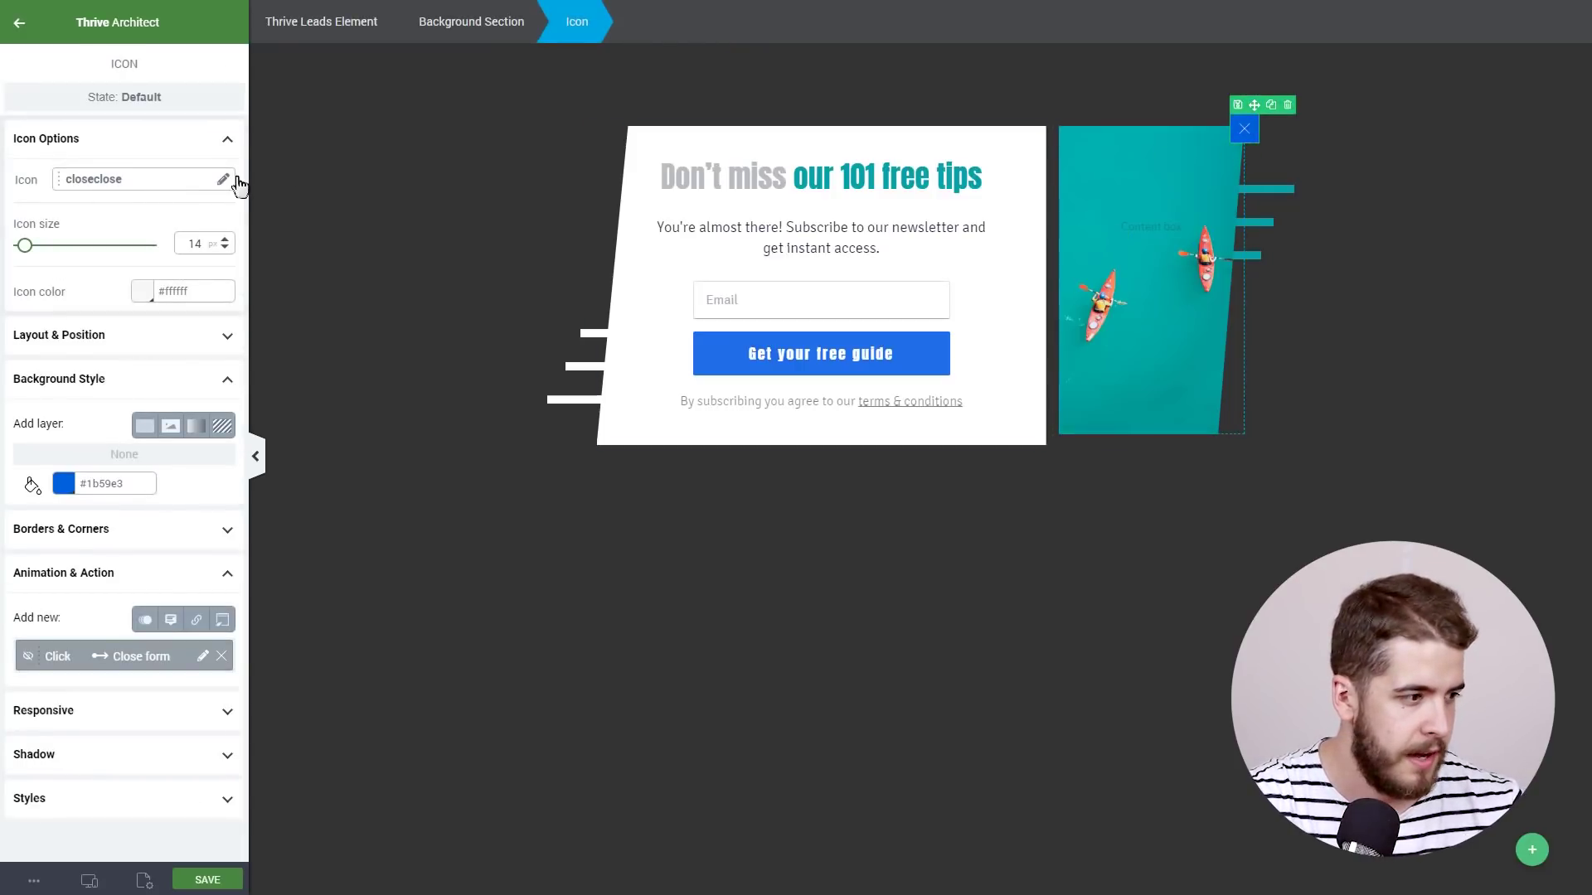
{"action": "left_click", "coordinate": [63, 483]}
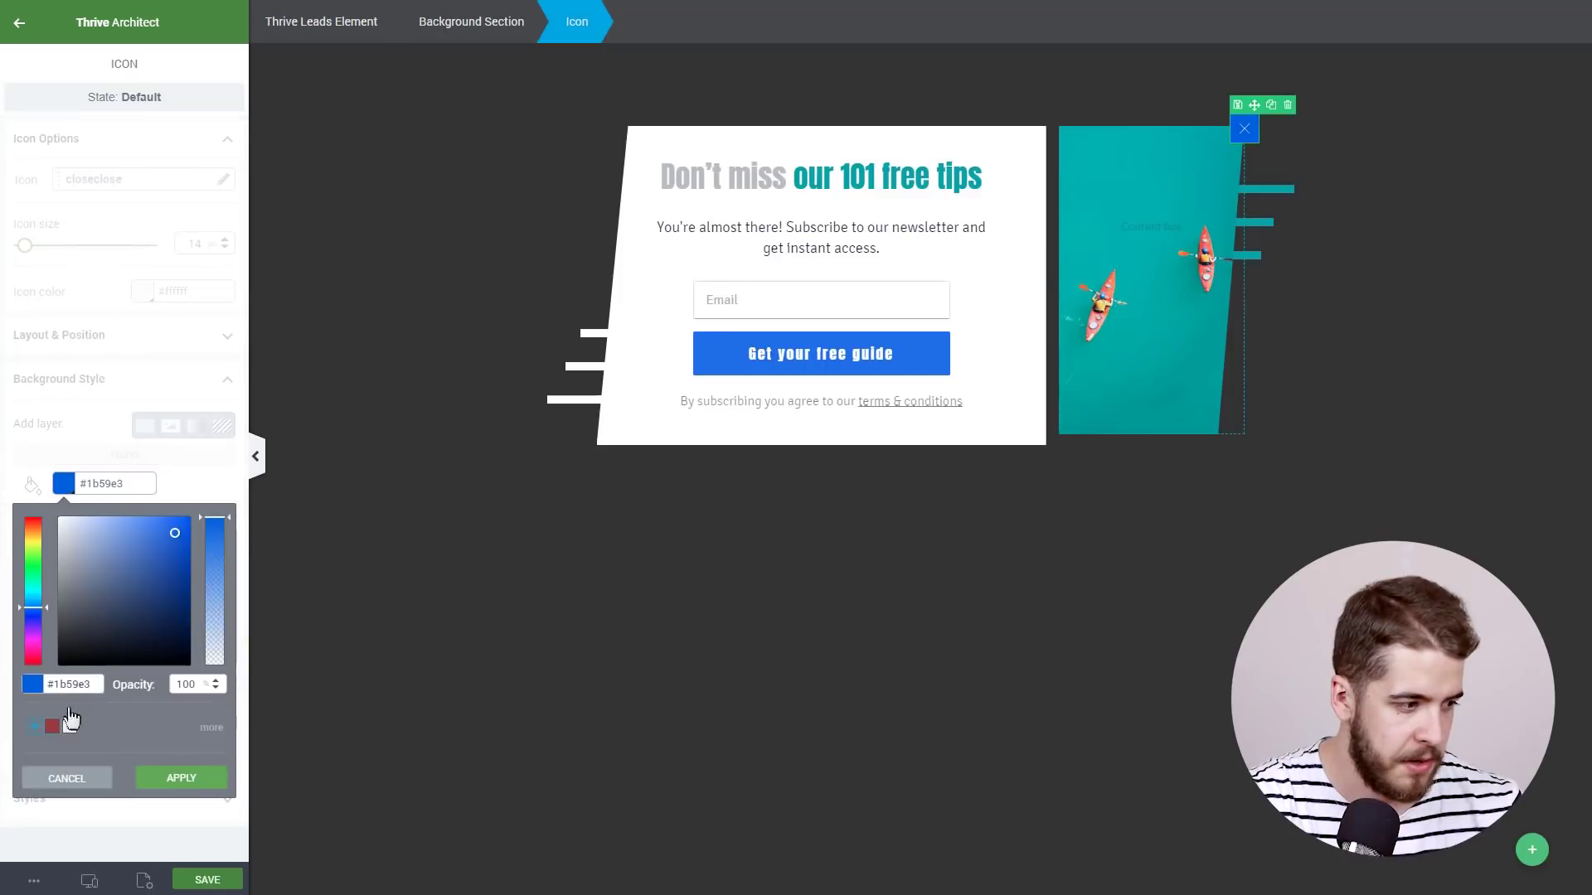
{"action": "key", "text": "ctrl+v"}
{"action": "left_click", "coordinate": [181, 779]}
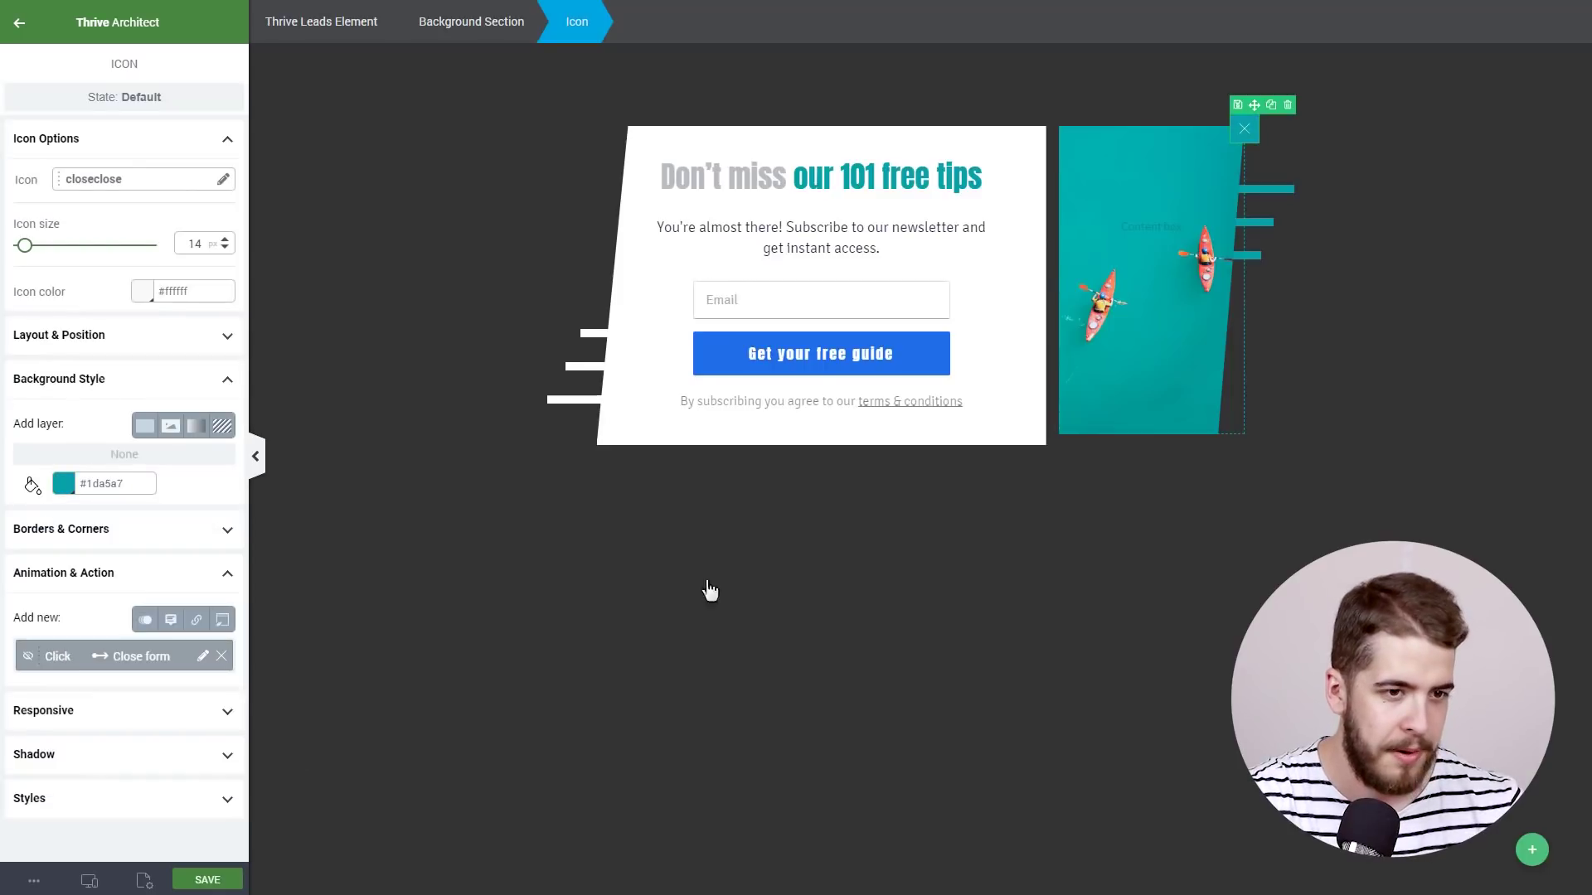
{"action": "left_click", "coordinate": [1366, 400]}
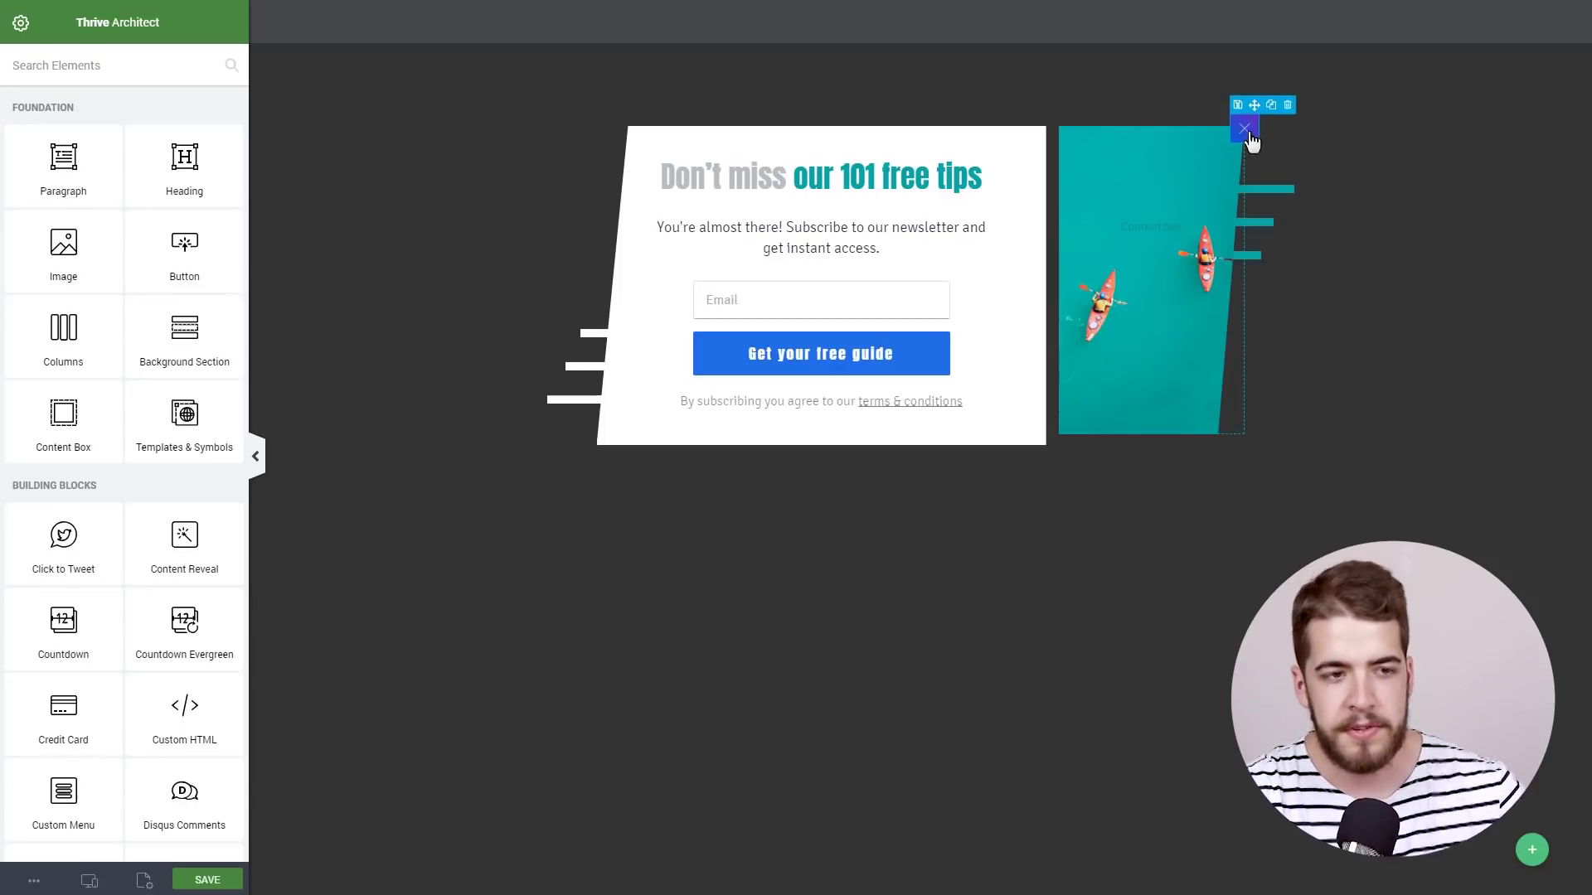
Set the close icon's hover gradient to teal #1da5a7 with a darker left stop.
{"action": "left_click", "coordinate": [1251, 141]}
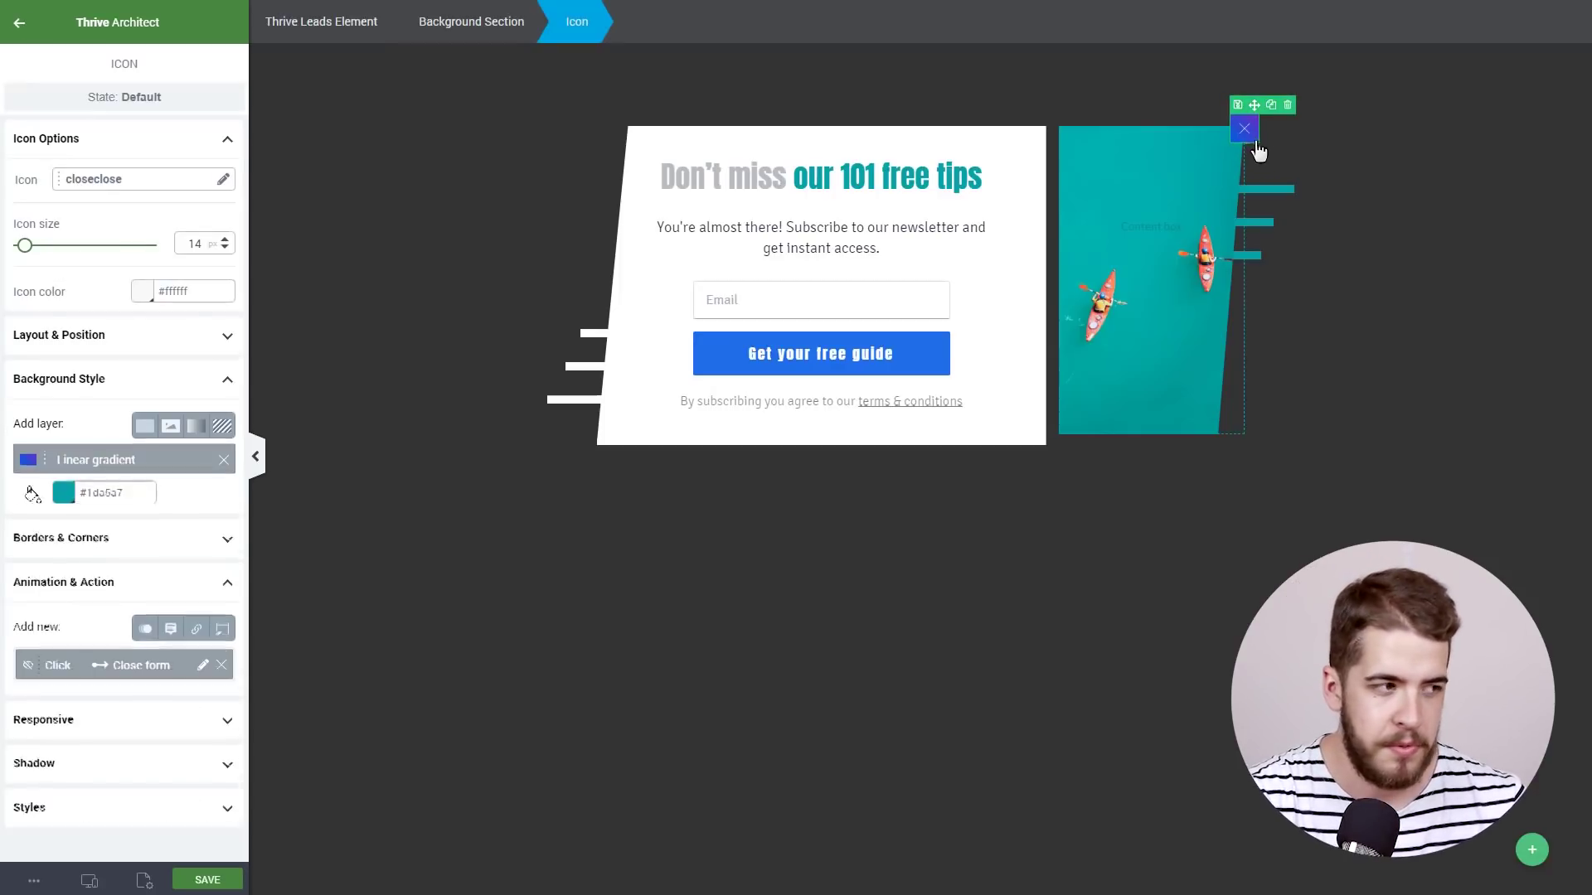
{"action": "left_click", "coordinate": [145, 100]}
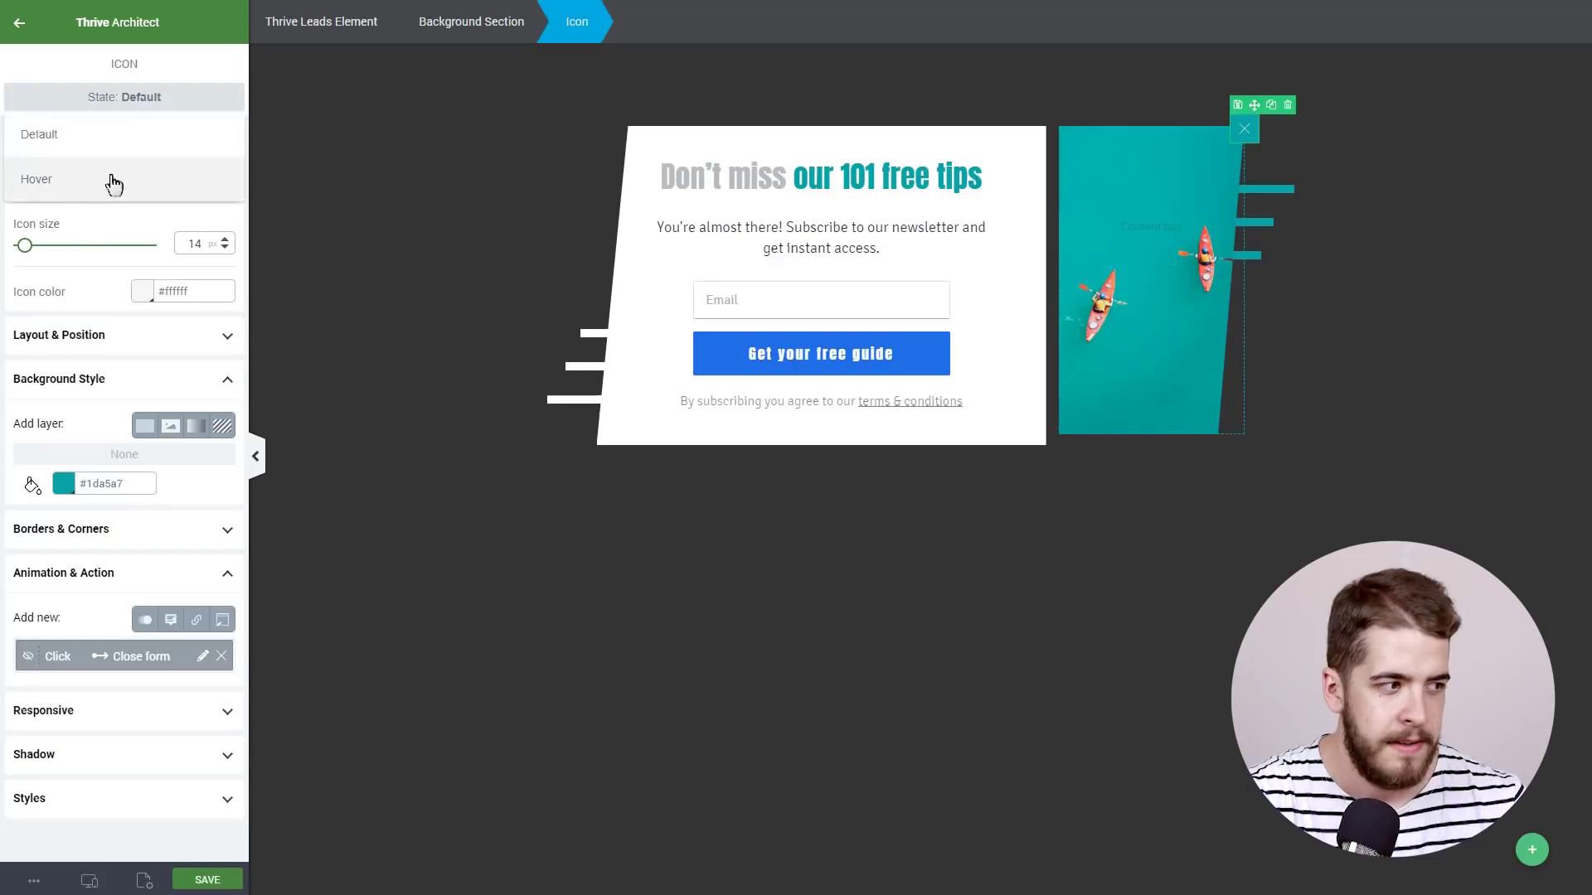
{"action": "left_click", "coordinate": [116, 179]}
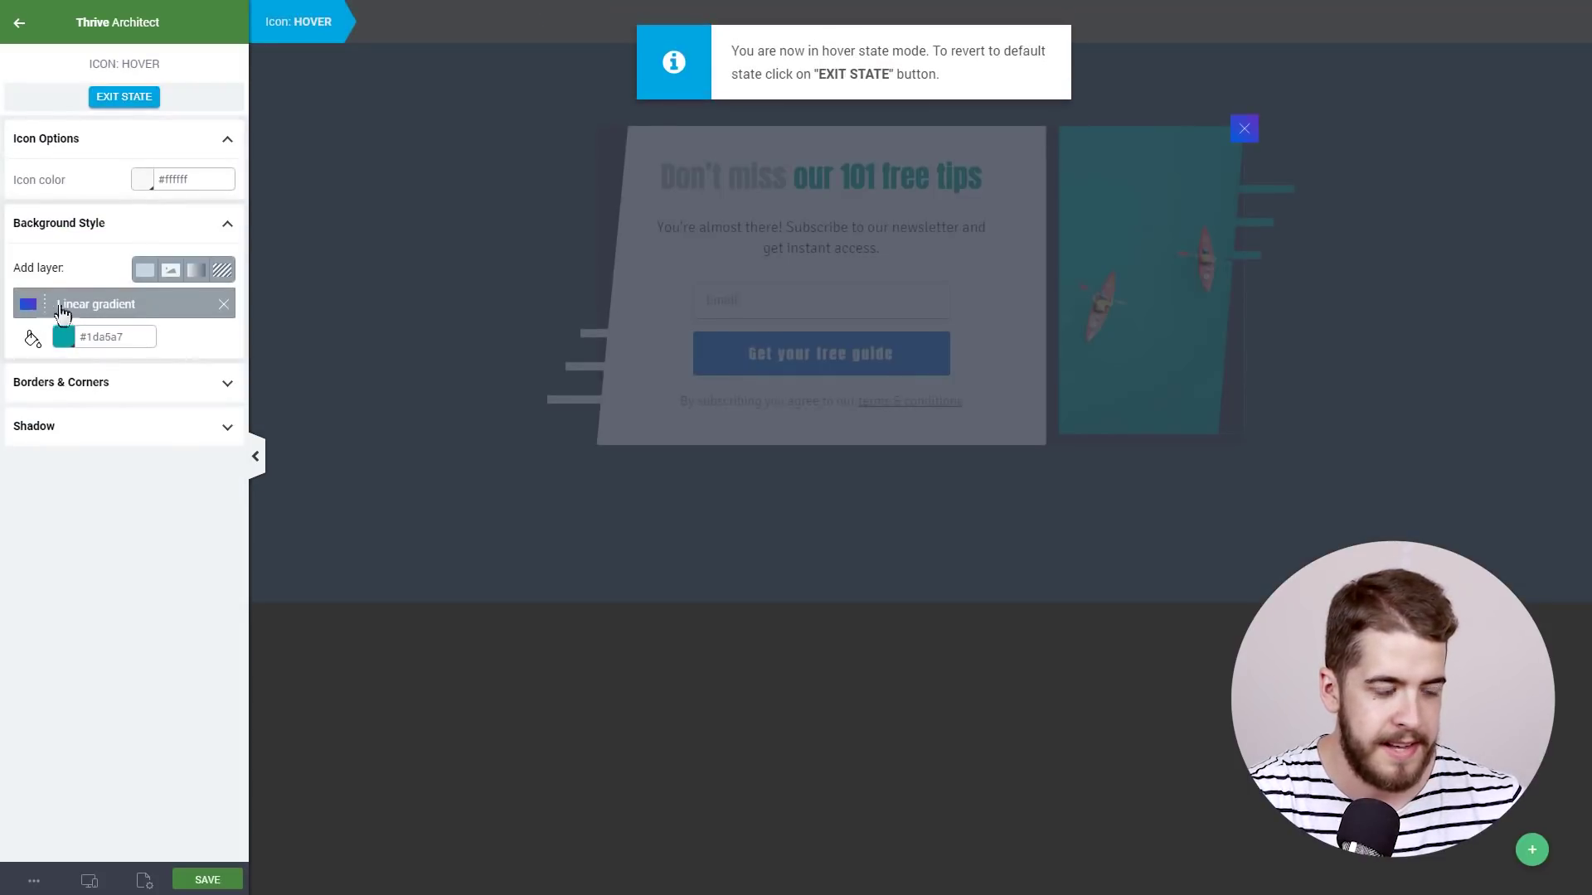
{"action": "left_click", "coordinate": [39, 313]}
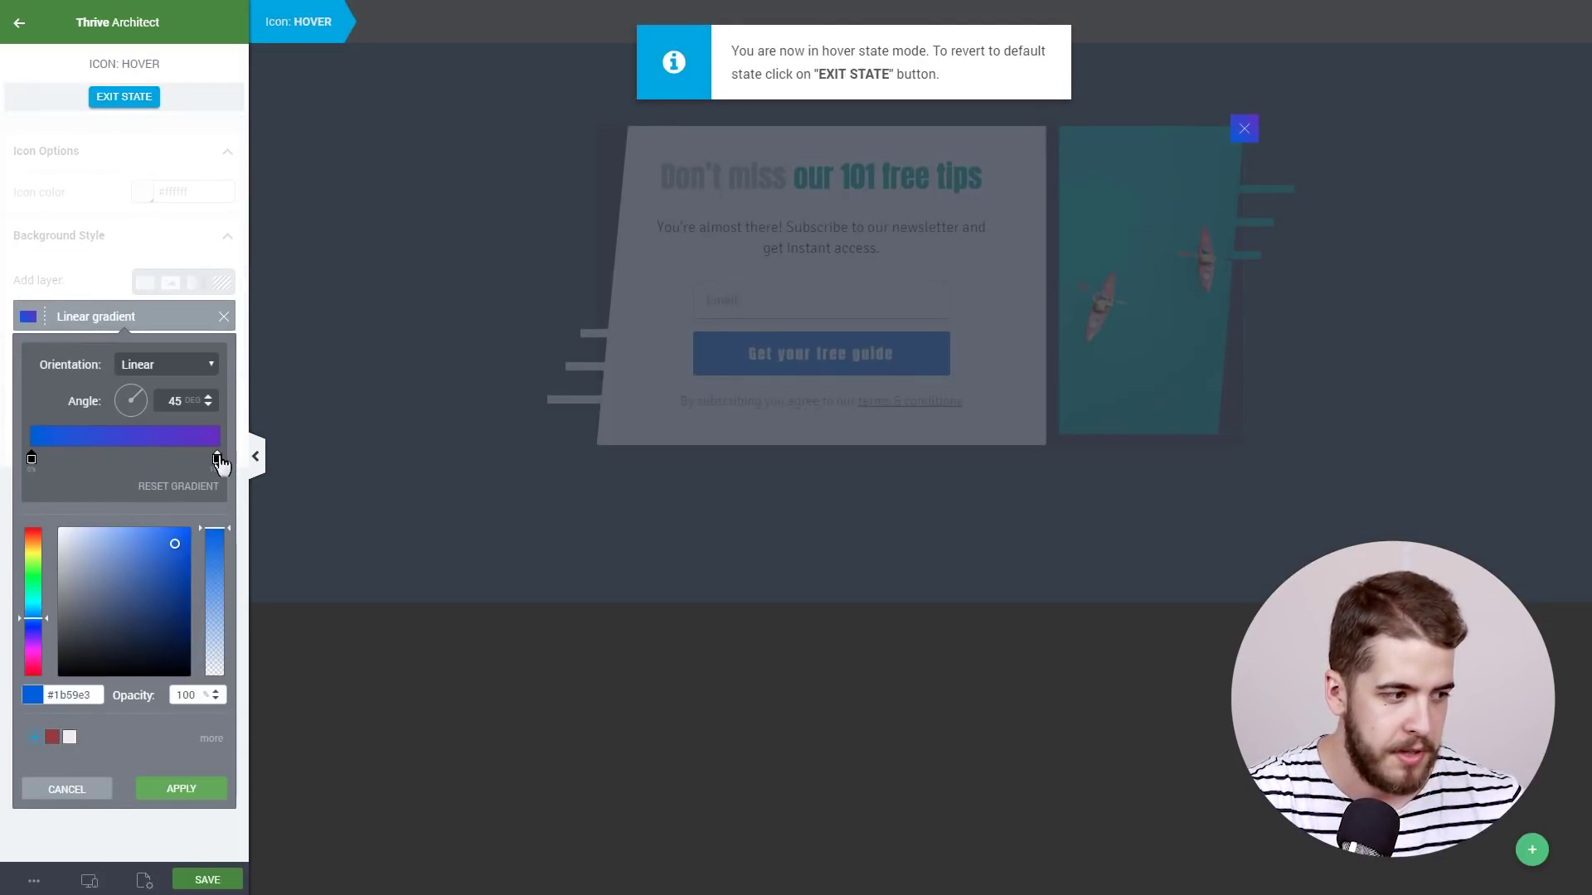
{"action": "left_click", "coordinate": [218, 458]}
{"action": "left_click", "coordinate": [79, 696]}
{"action": "type", "text": "#1da5a7"}
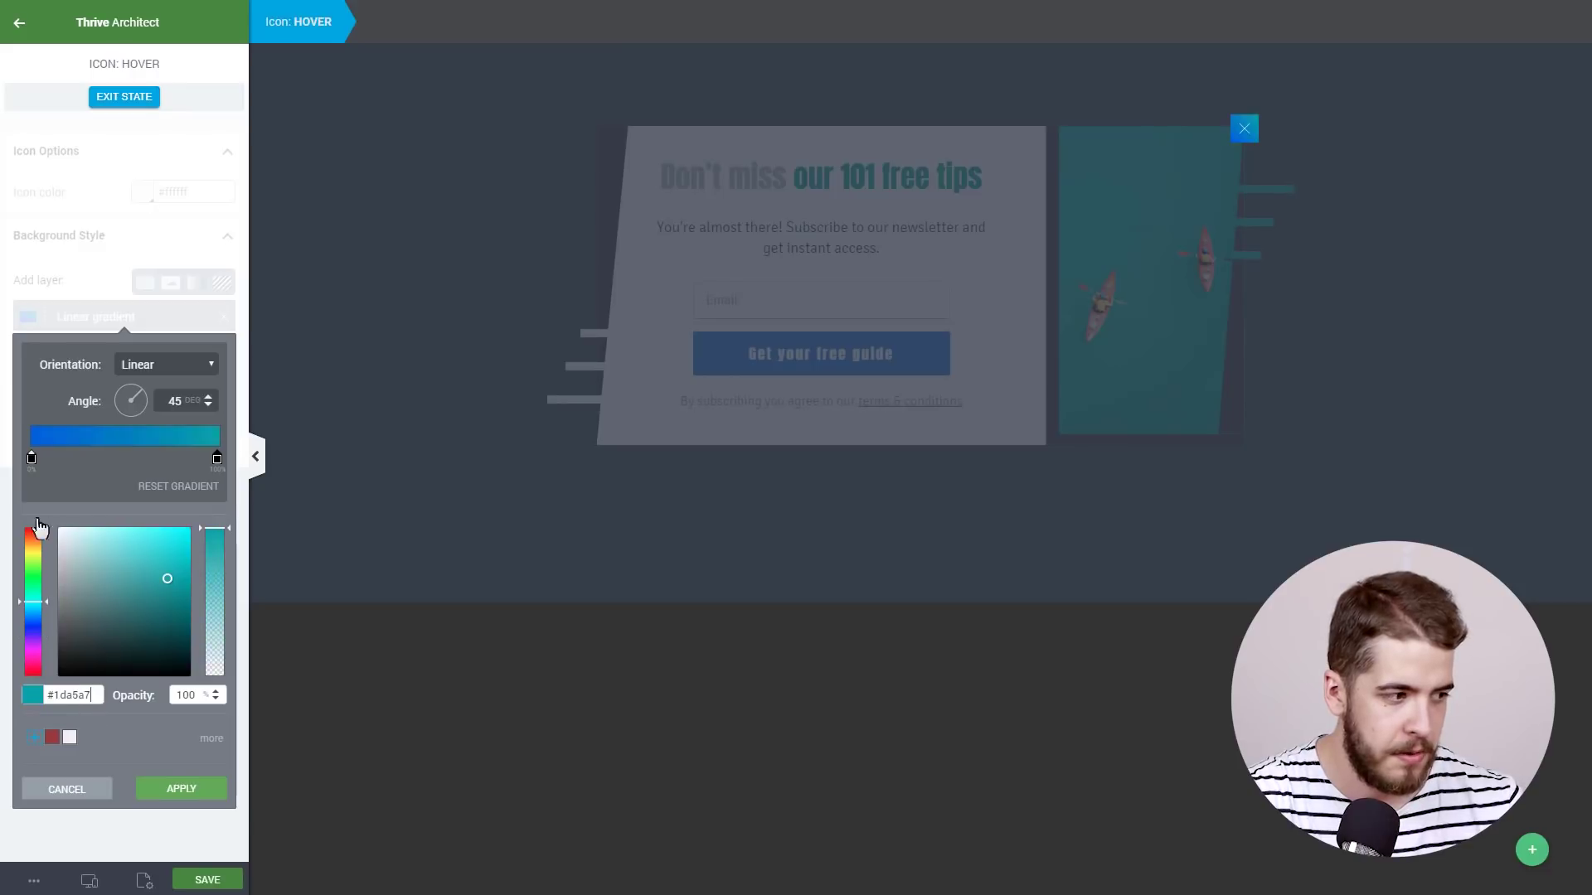
{"action": "left_click", "coordinate": [30, 461]}
{"action": "left_click", "coordinate": [70, 694]}
{"action": "type", "text": "#1da5a7"}
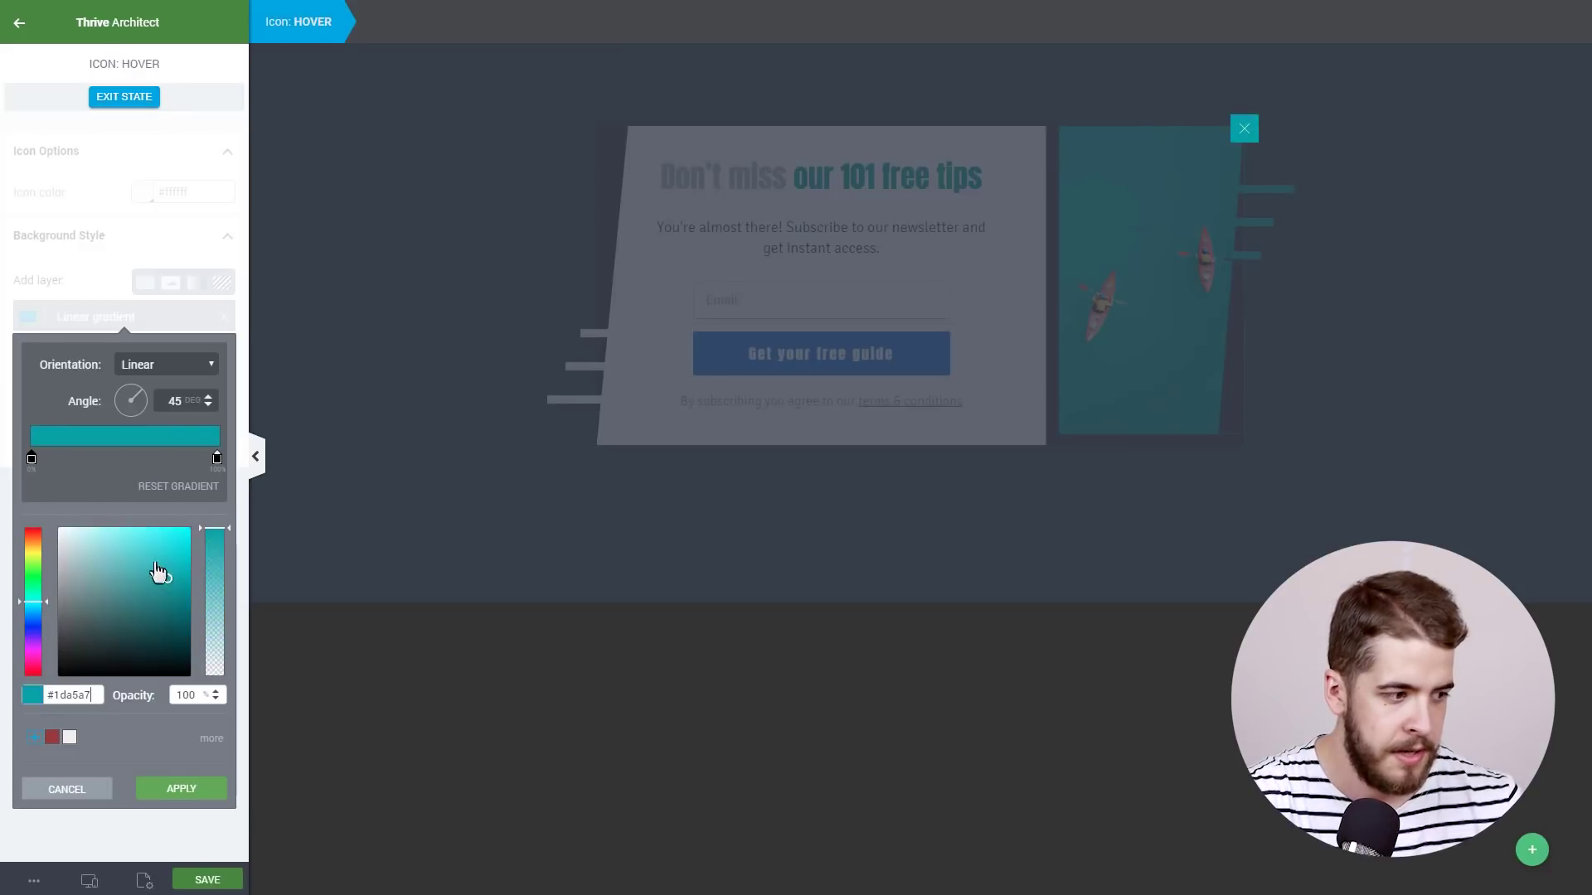
{"action": "left_click_drag", "start_coordinate": [166, 579], "coordinate": [156, 625]}
{"action": "left_click", "coordinate": [182, 792]}
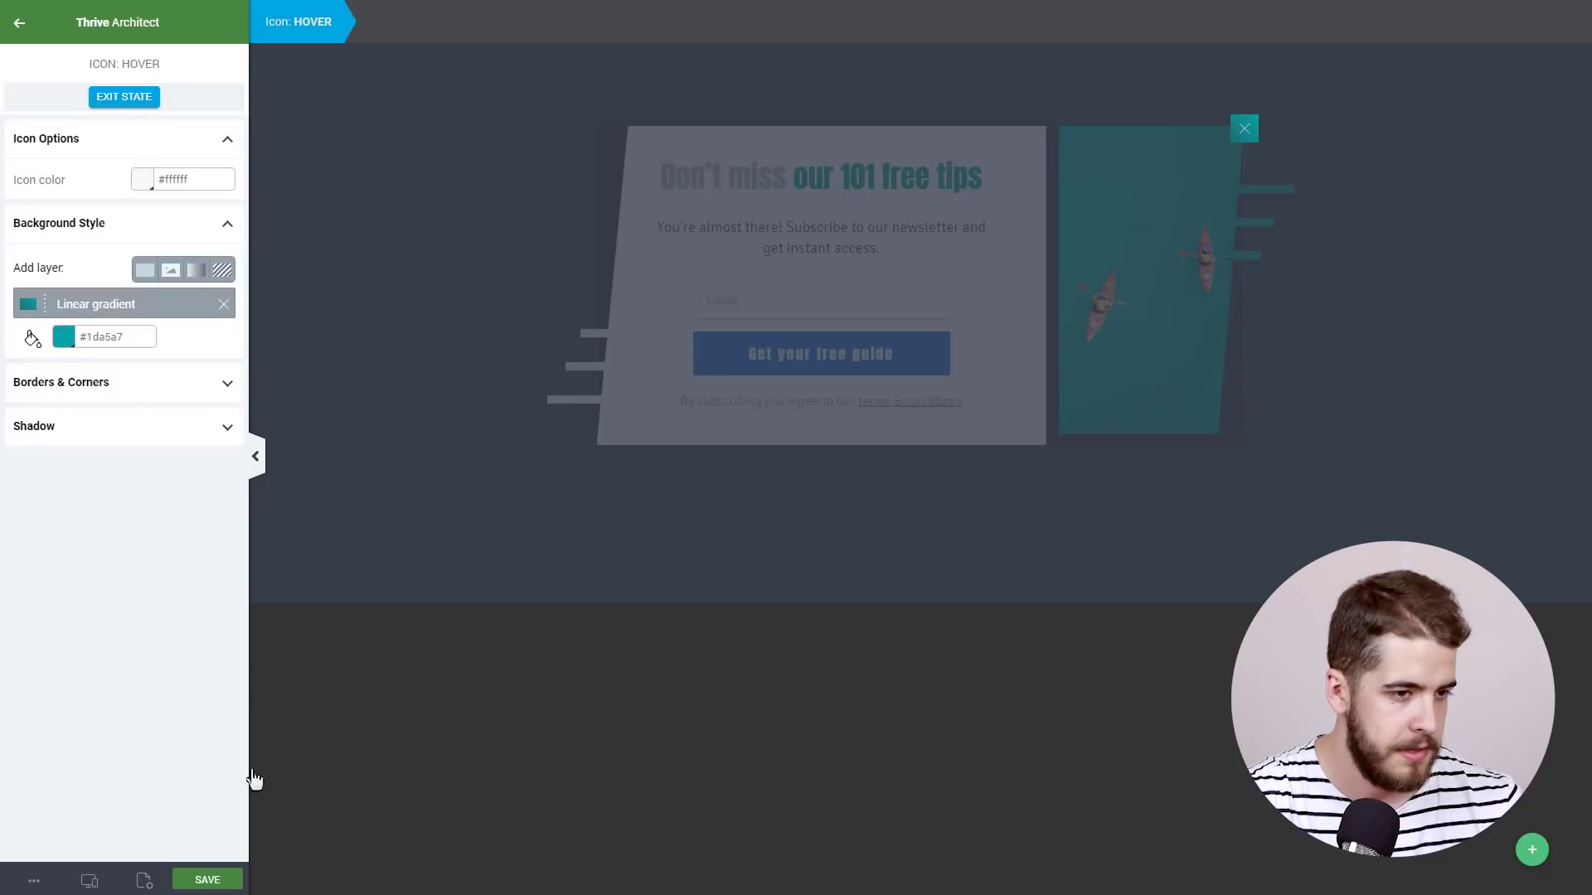
{"action": "left_click", "coordinate": [136, 97]}
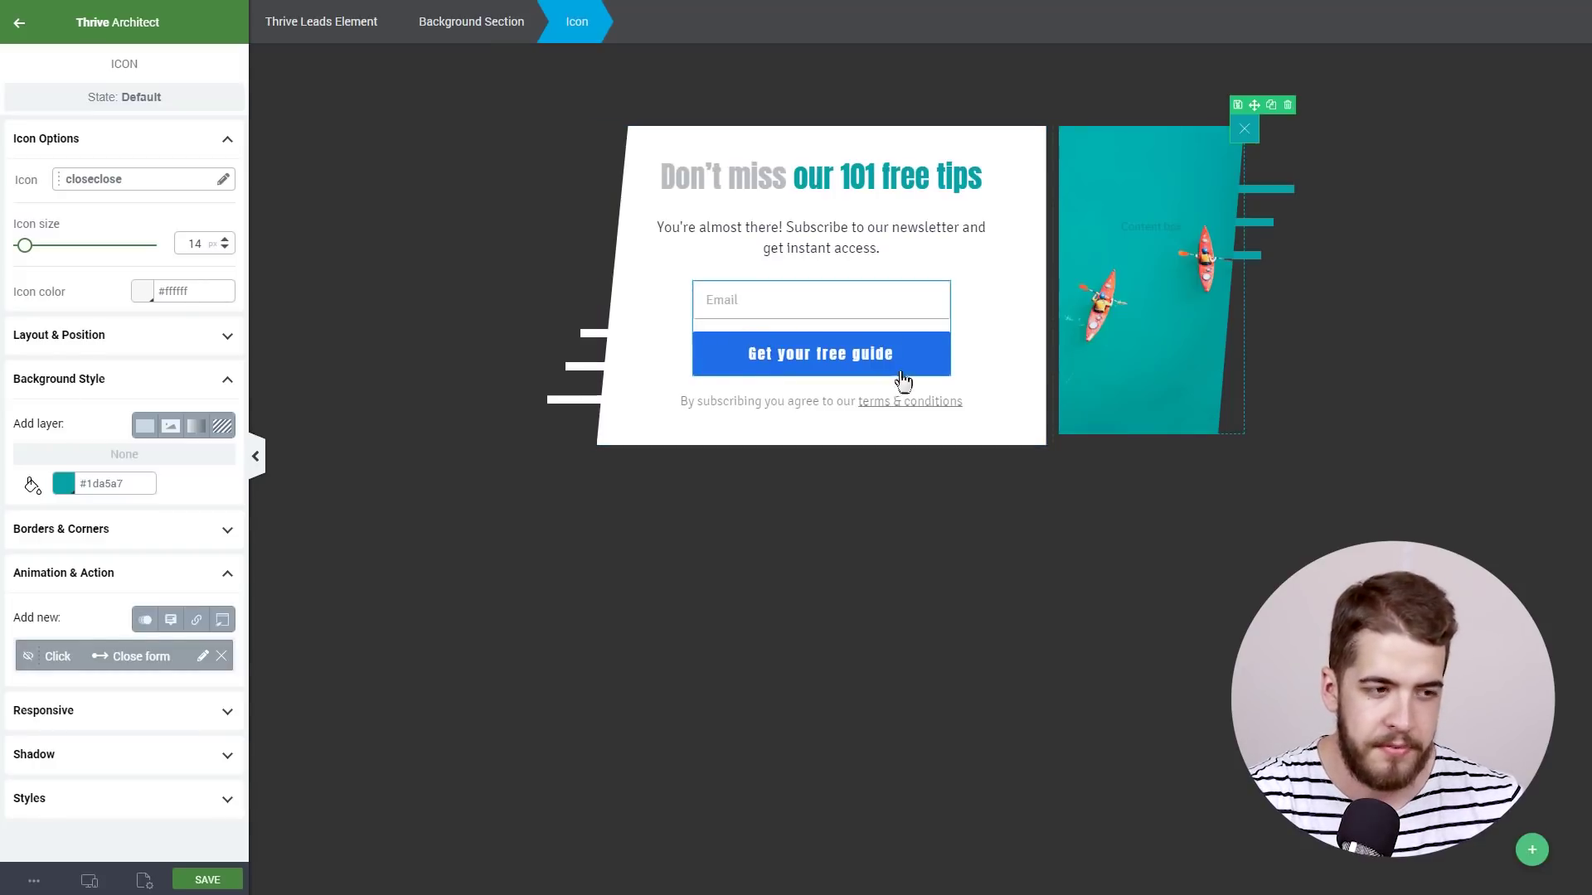
Give the 'Get your free guide' submit button a solid teal #1da5a7 background.
{"action": "left_click", "coordinate": [775, 327]}
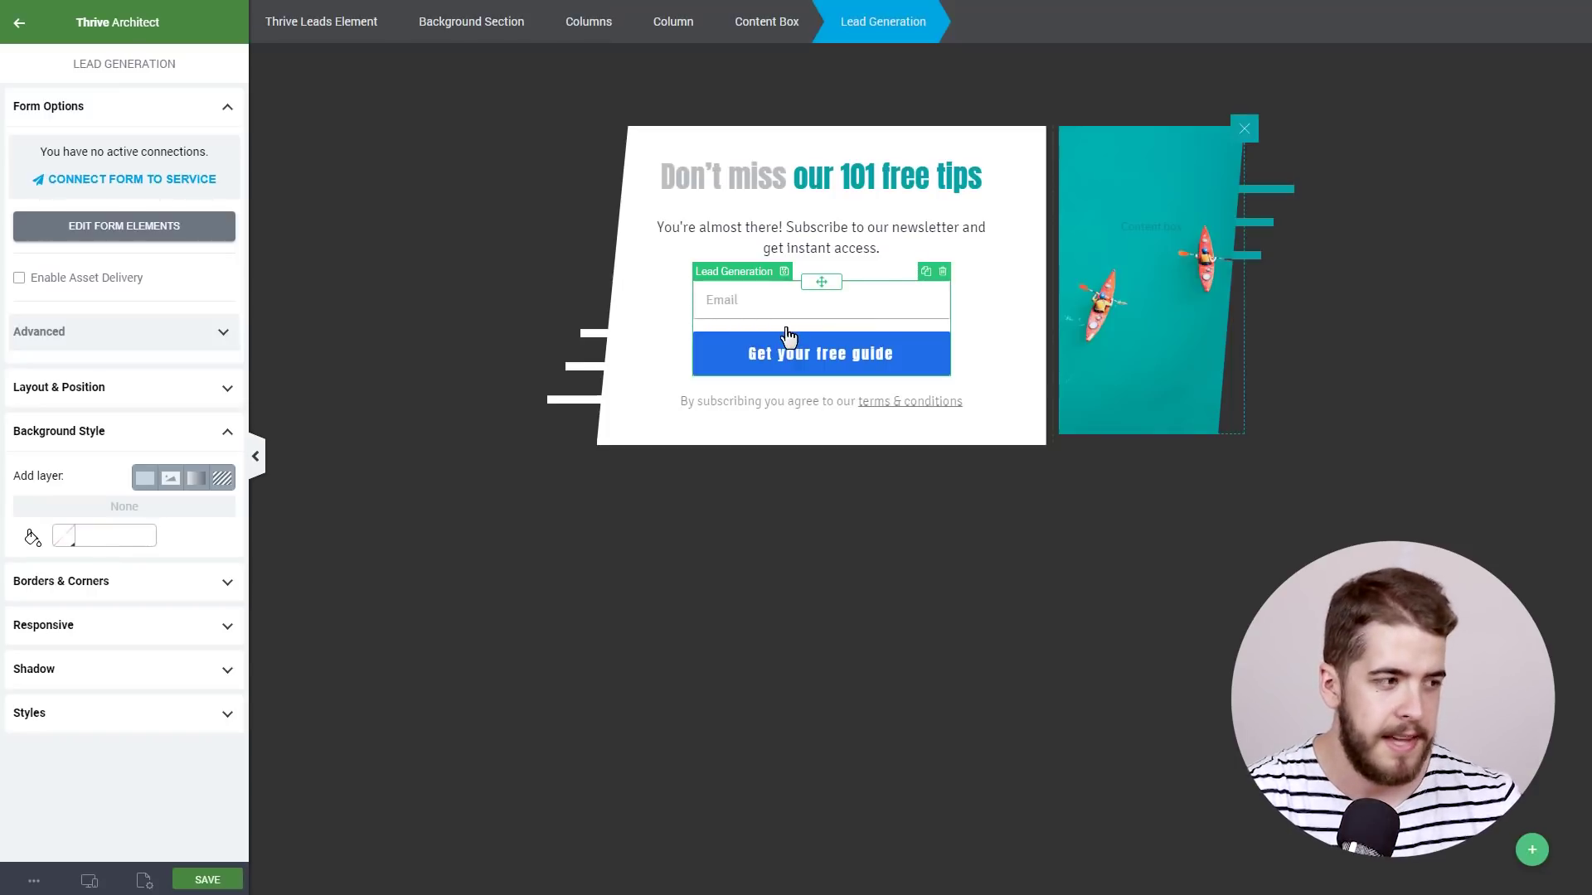
{"action": "left_click", "coordinate": [182, 226]}
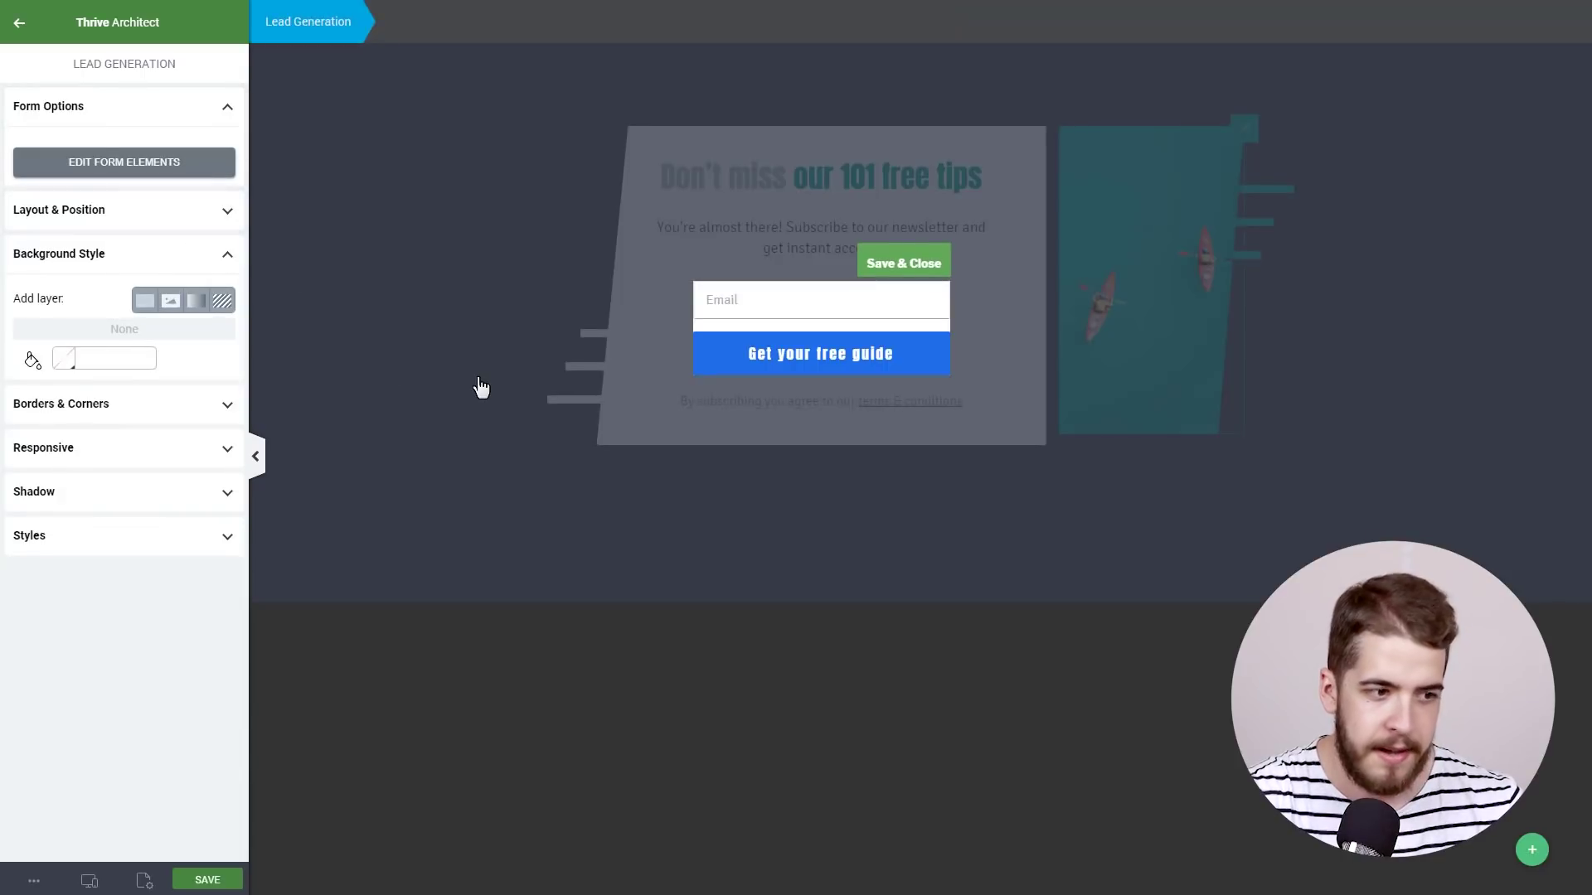
{"action": "left_click", "coordinate": [717, 369]}
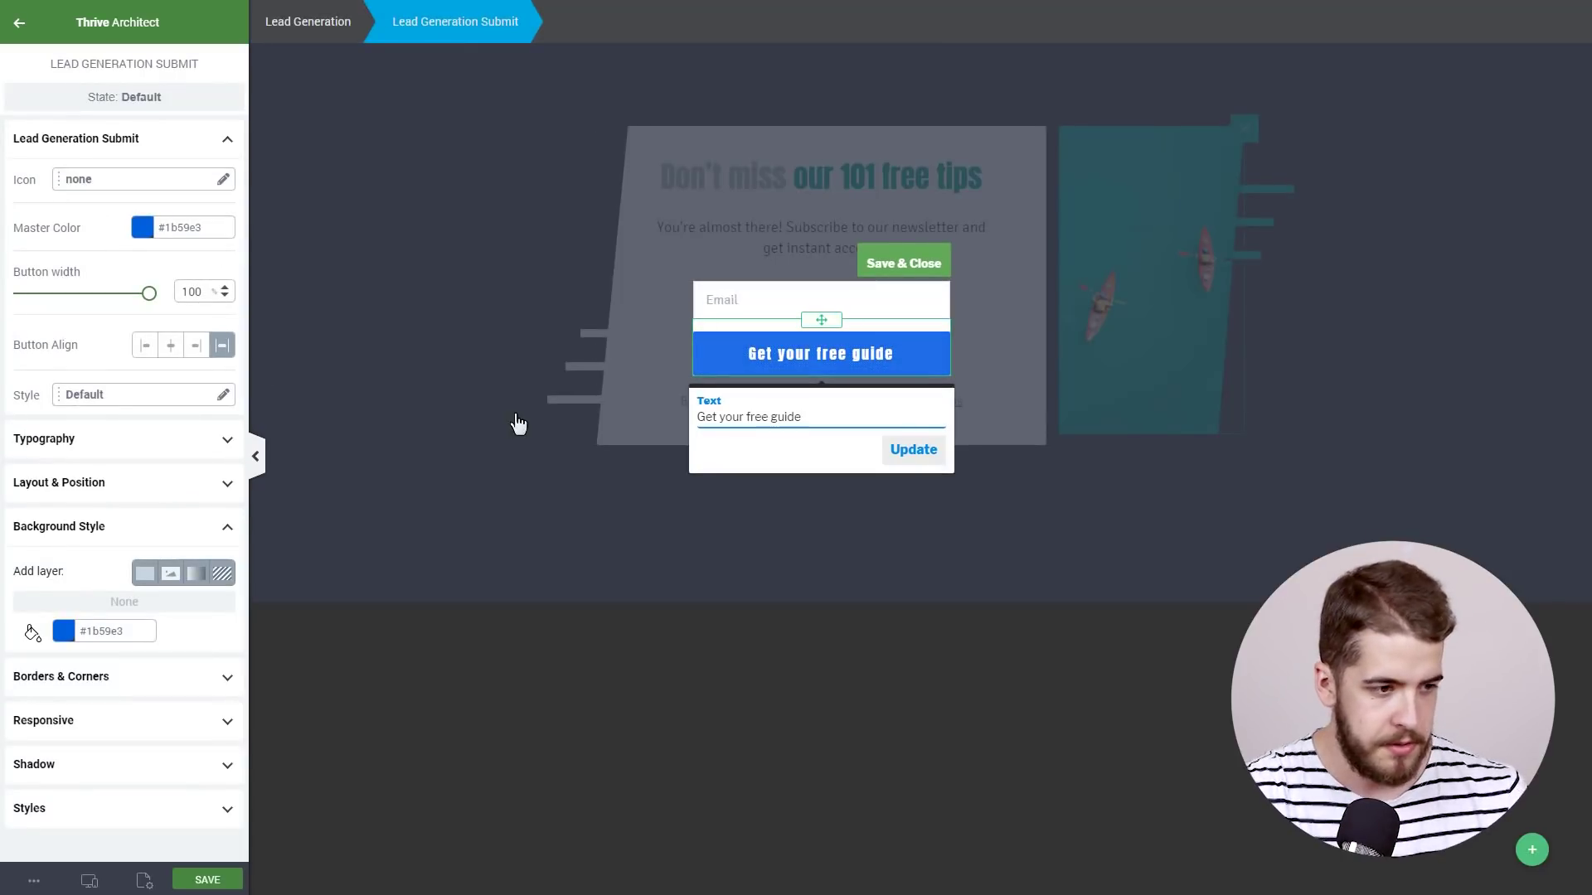
{"action": "left_click", "coordinate": [144, 580]}
{"action": "left_click", "coordinate": [145, 580]}
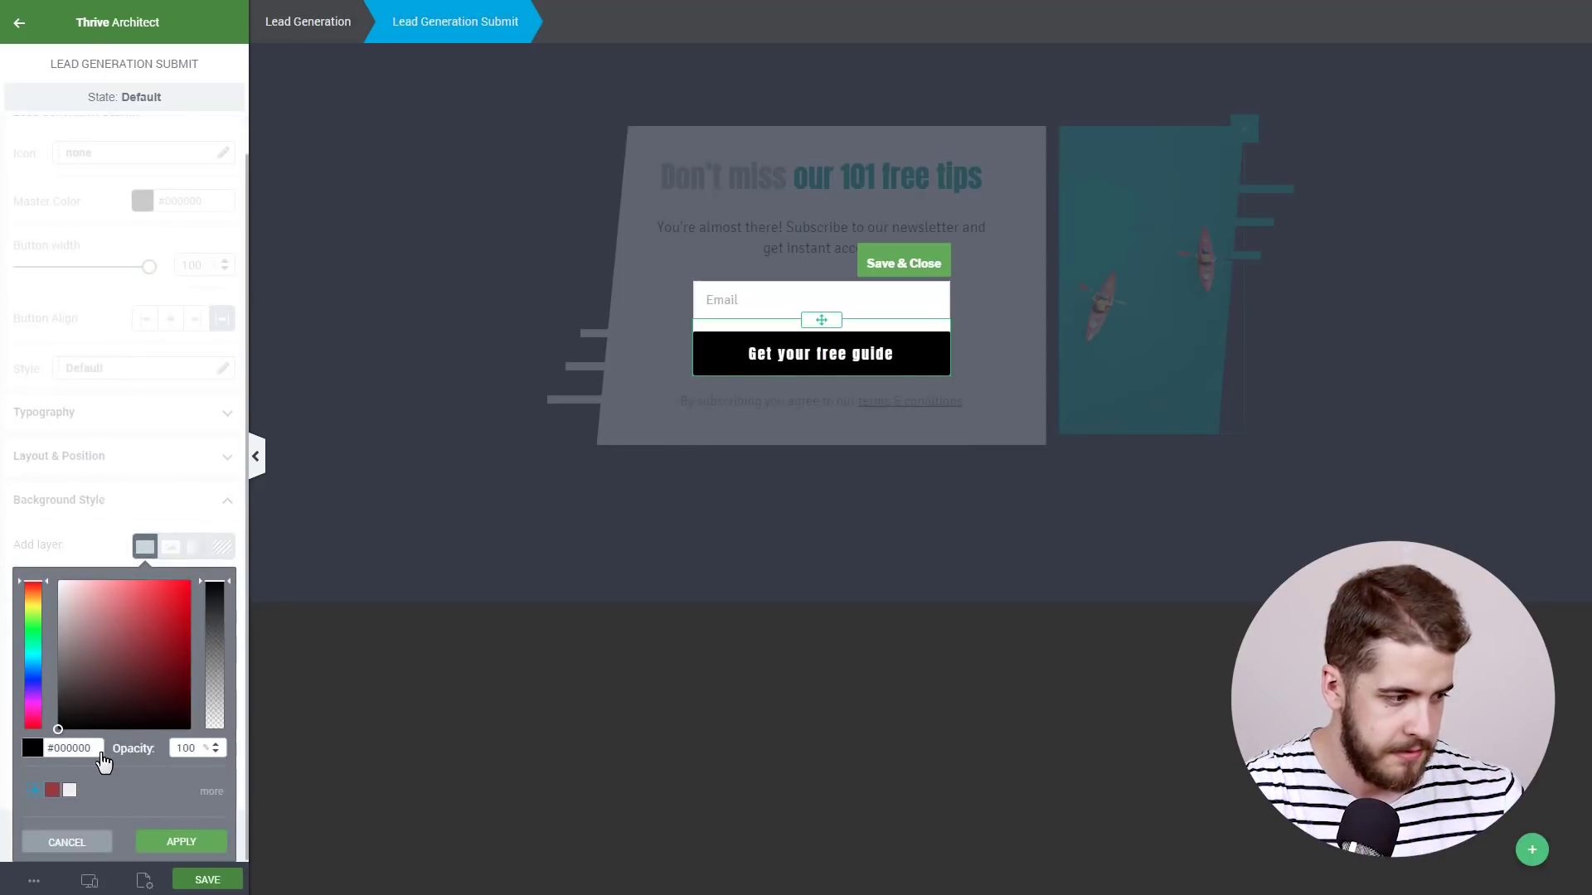
{"action": "double_click", "coordinate": [93, 748]}
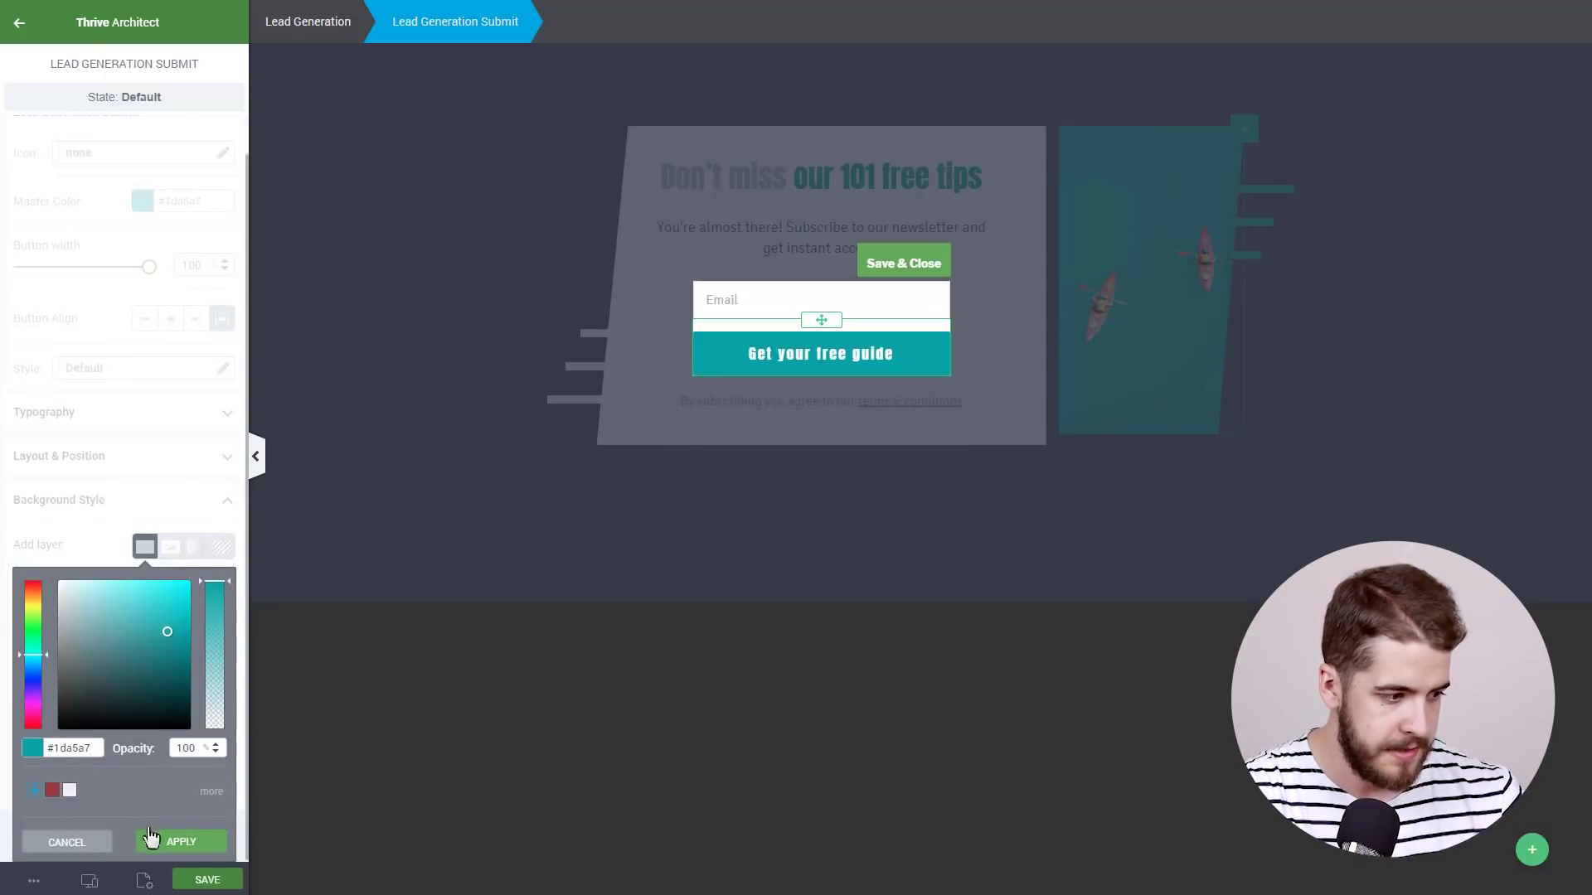
{"action": "left_click", "coordinate": [181, 842]}
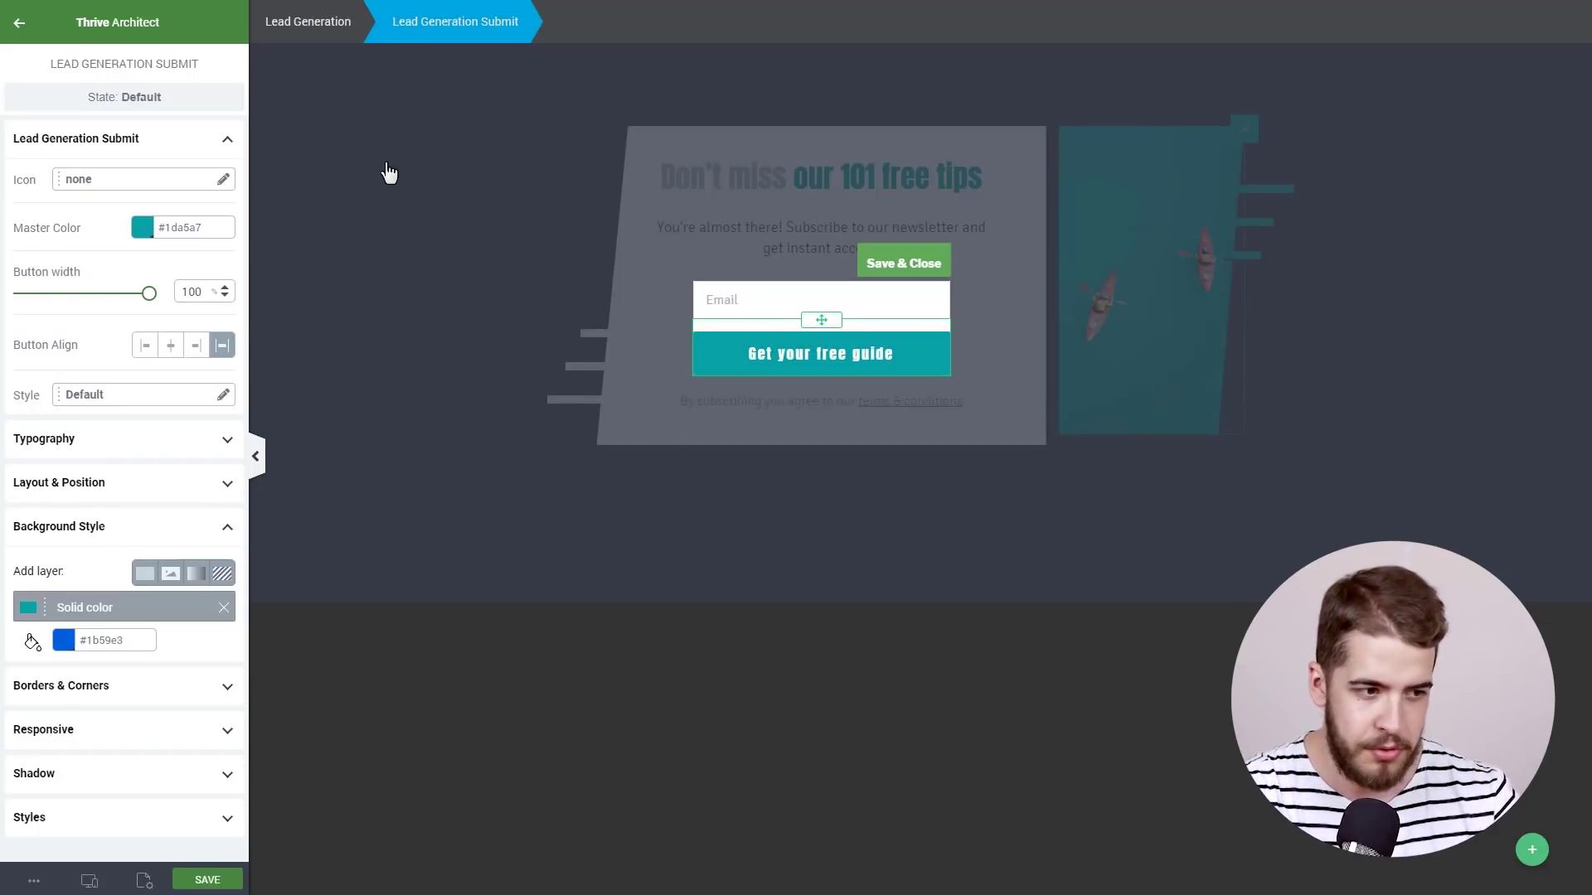
{"action": "left_click", "coordinate": [170, 100]}
{"action": "left_click", "coordinate": [114, 186]}
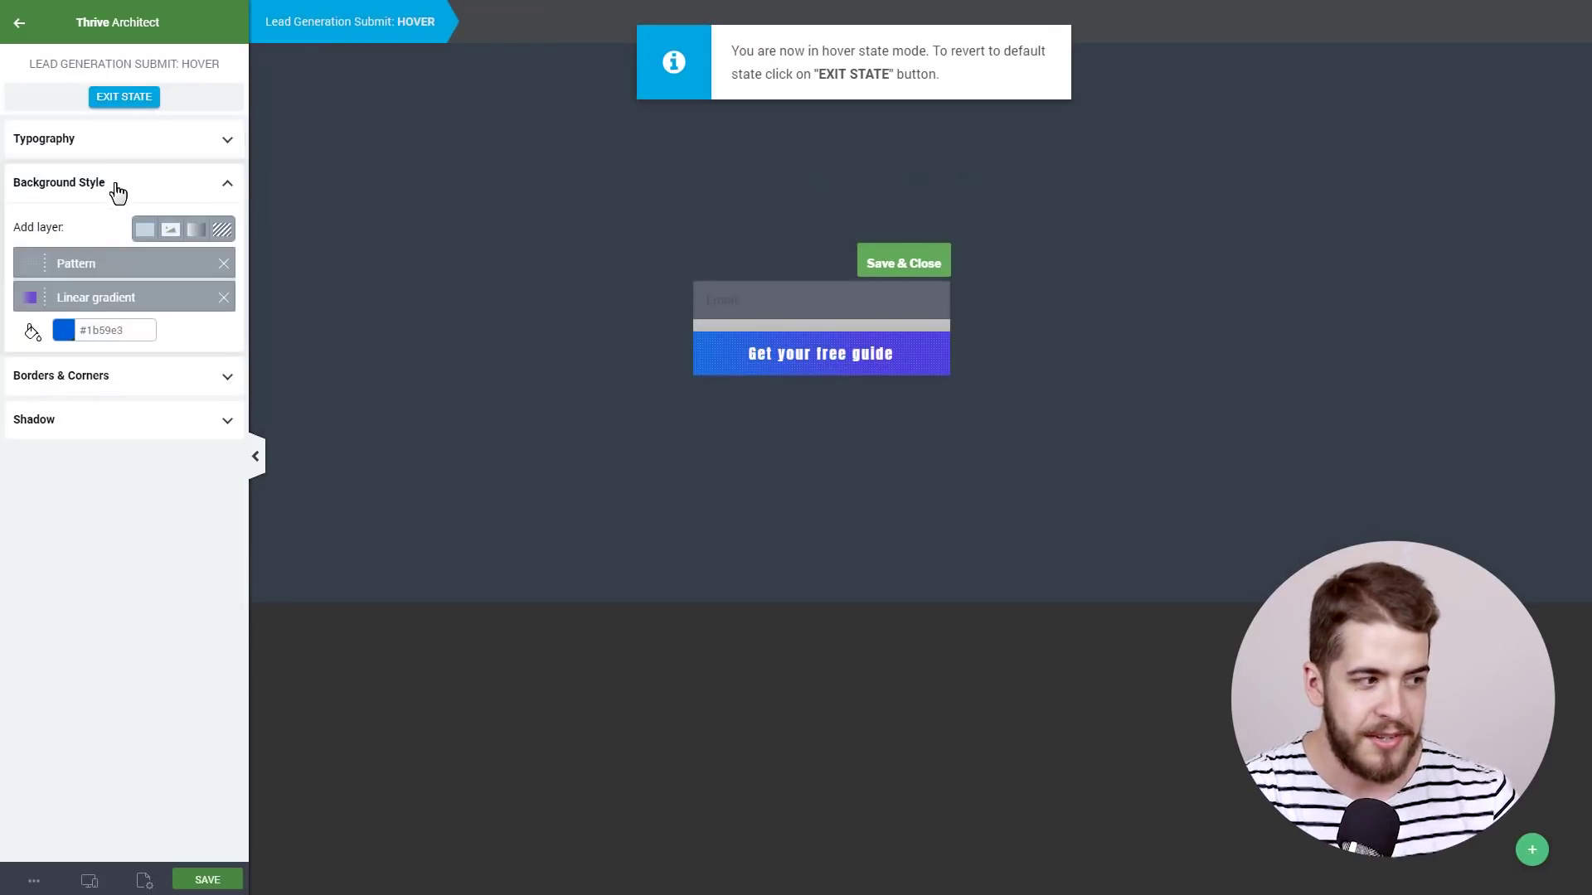
{"action": "left_click", "coordinate": [114, 266]}
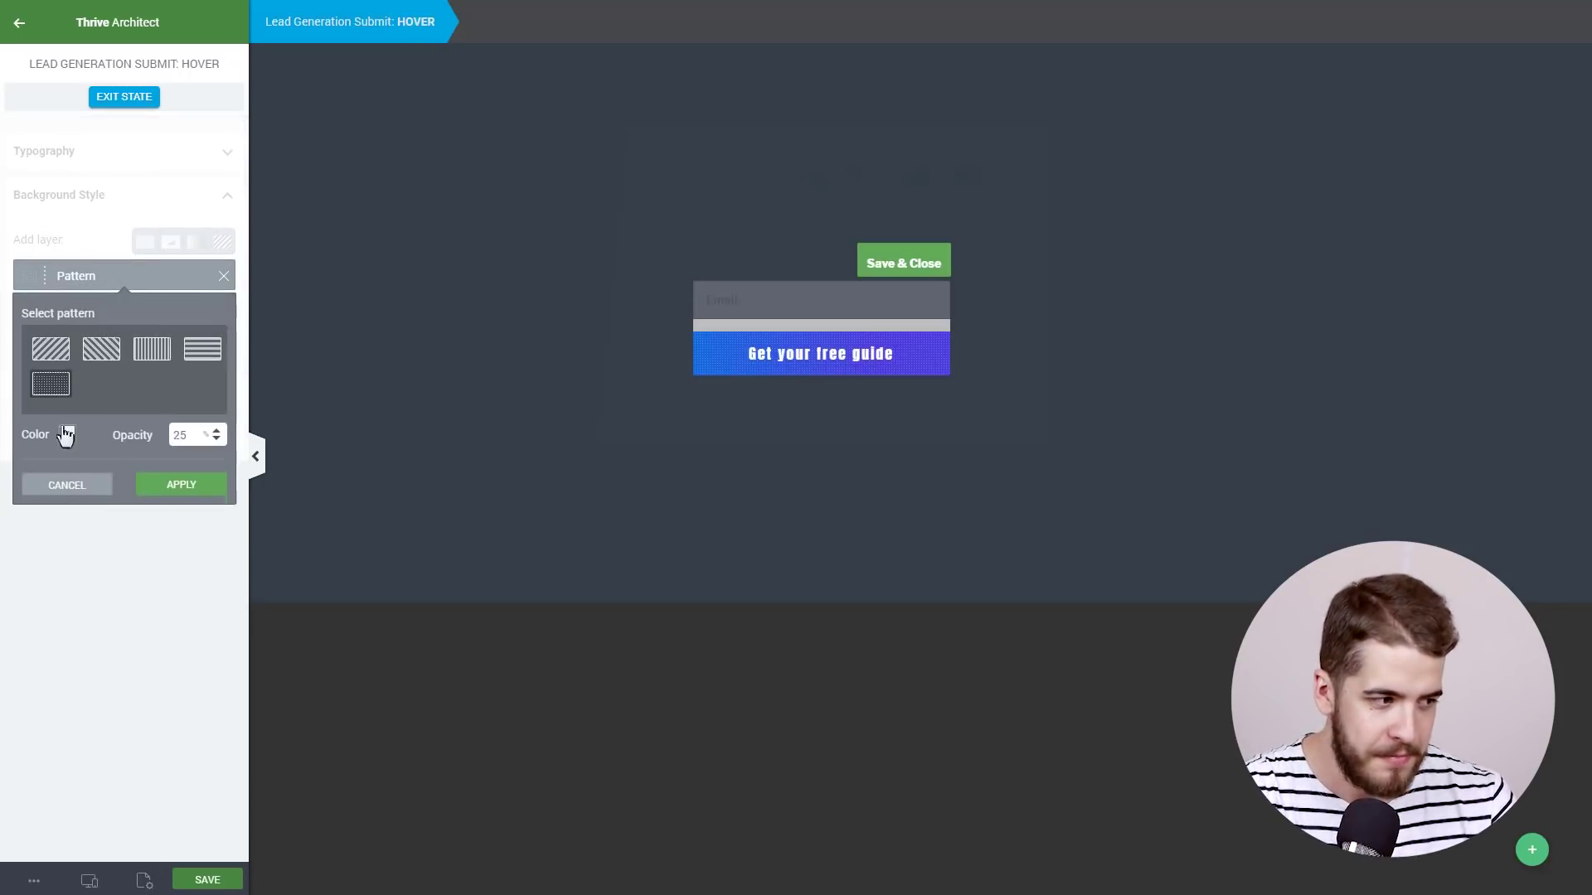
{"action": "left_click", "coordinate": [70, 489]}
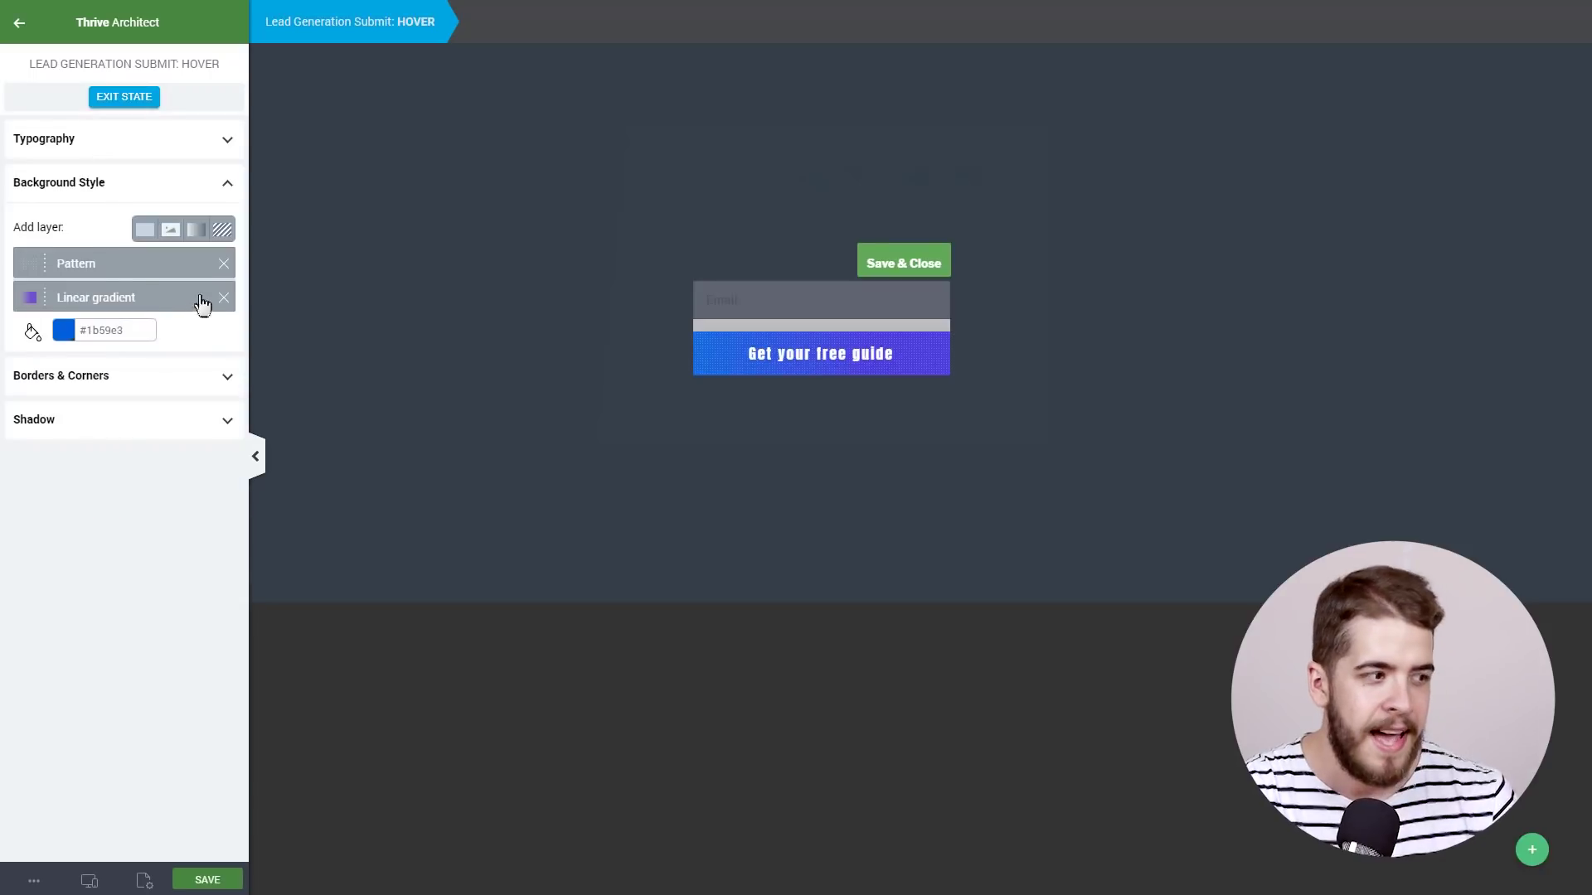
{"action": "left_click", "coordinate": [122, 303]}
{"action": "left_click", "coordinate": [55, 784]}
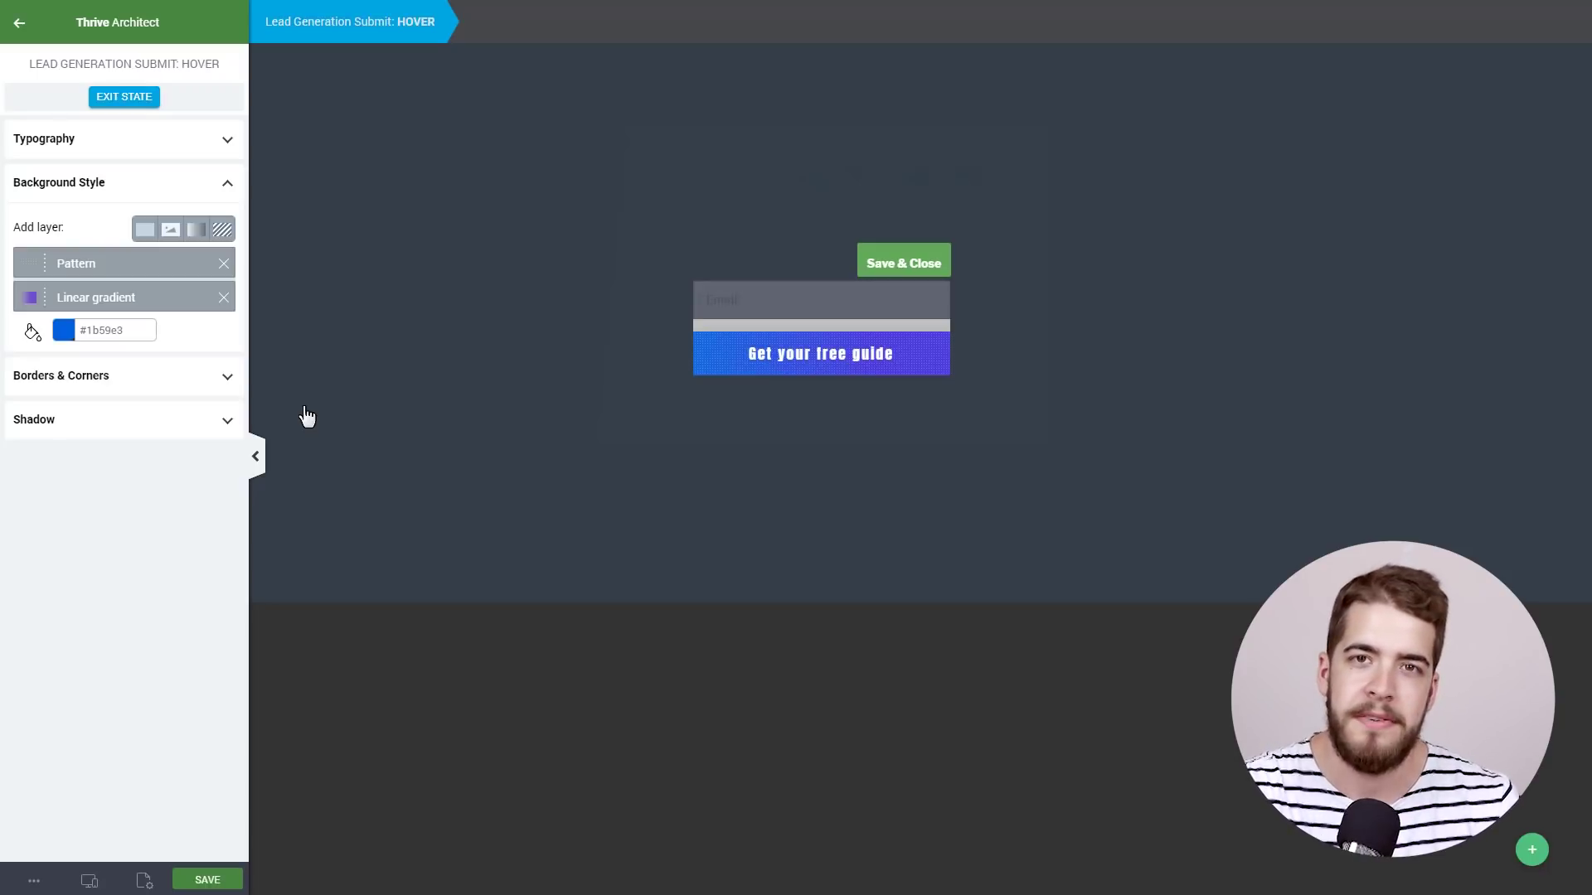
{"action": "left_click", "coordinate": [129, 98]}
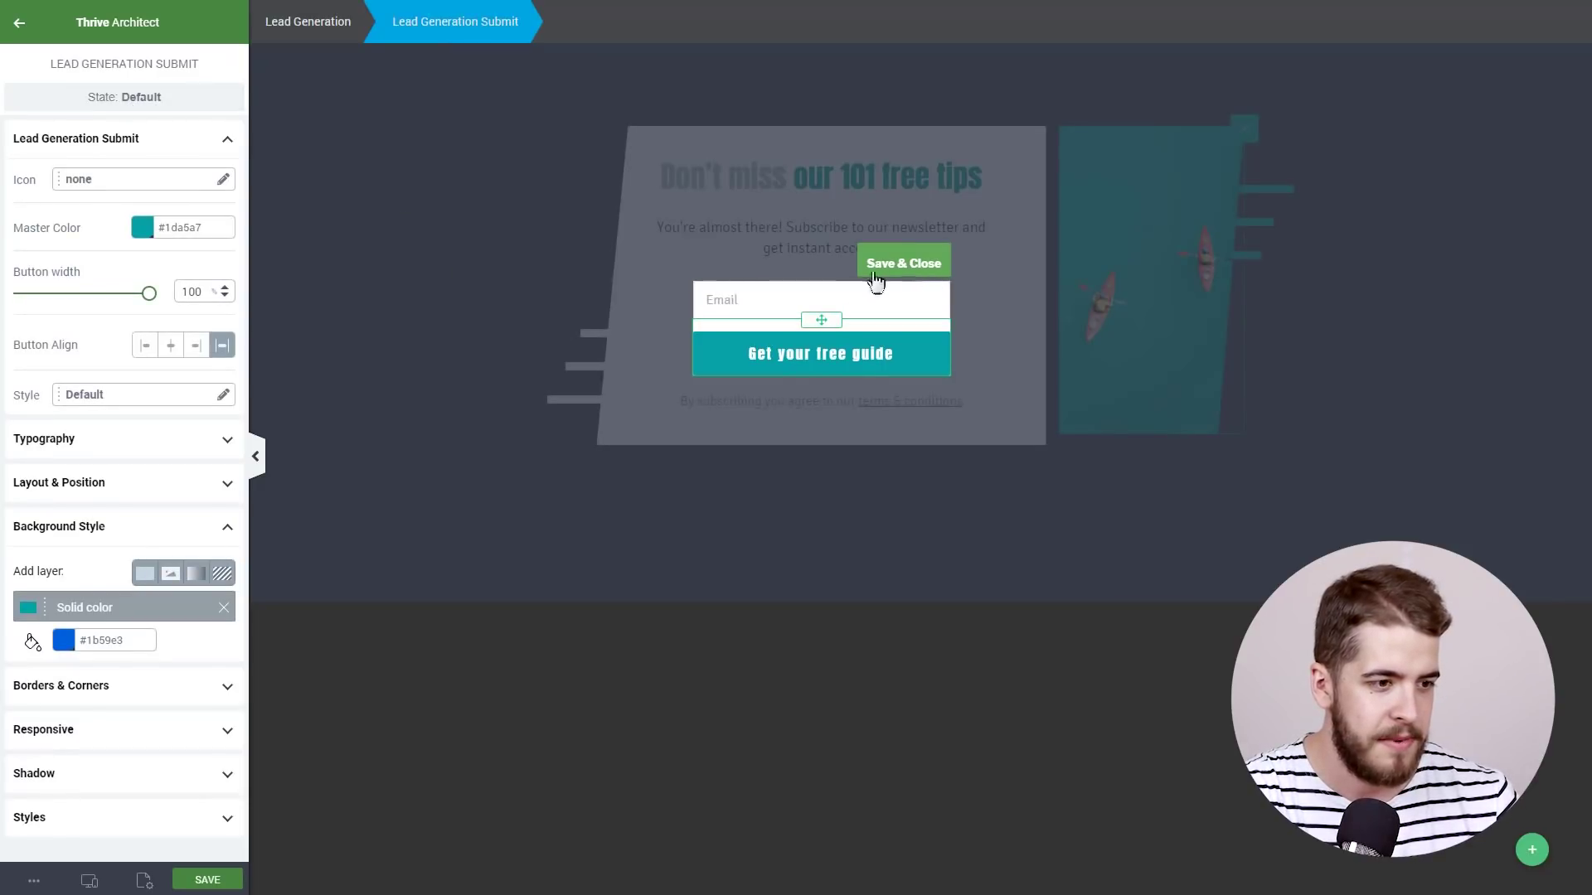
Save and close the sign-up form edits with the teal submit button, then deselect the form.
{"action": "left_click", "coordinate": [902, 264]}
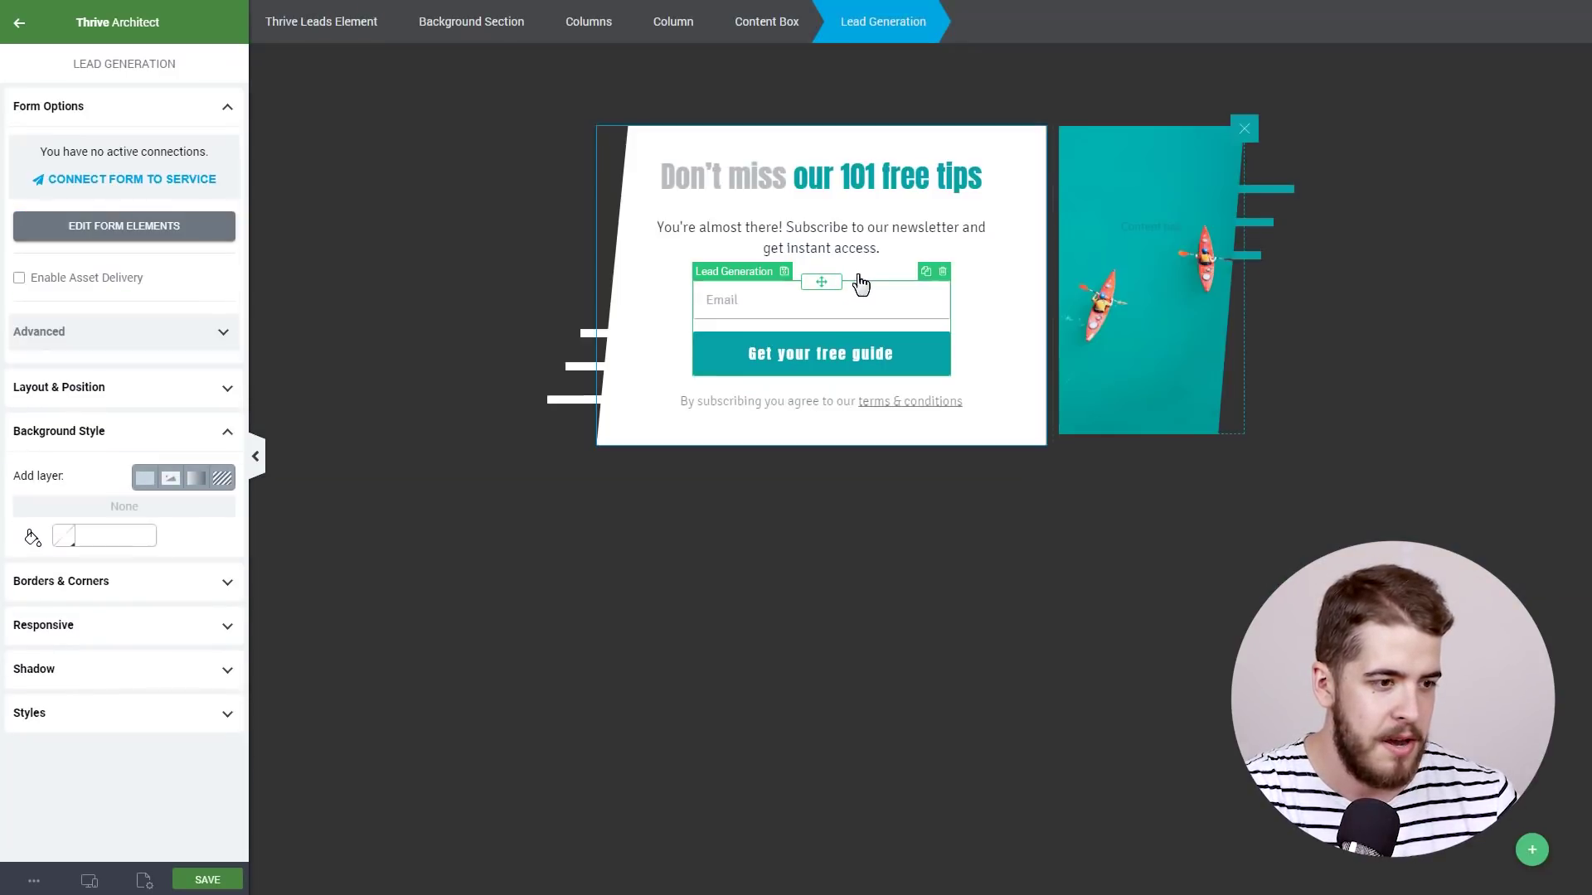
{"action": "left_click", "coordinate": [393, 352]}
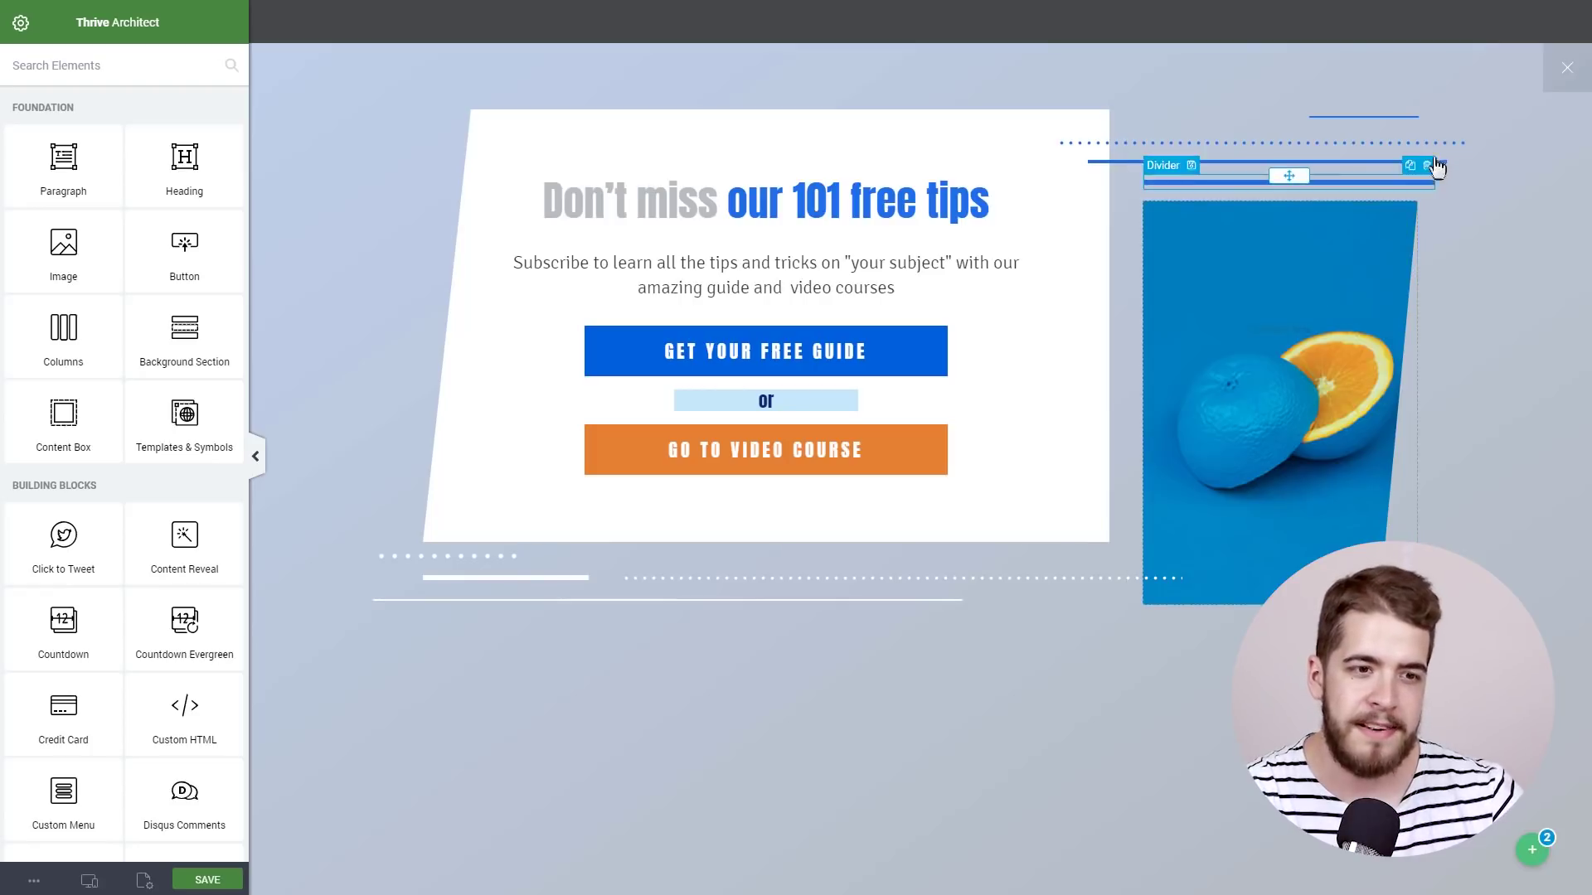
{"action": "left_click", "coordinate": [1018, 152]}
{"action": "left_click", "coordinate": [999, 212]}
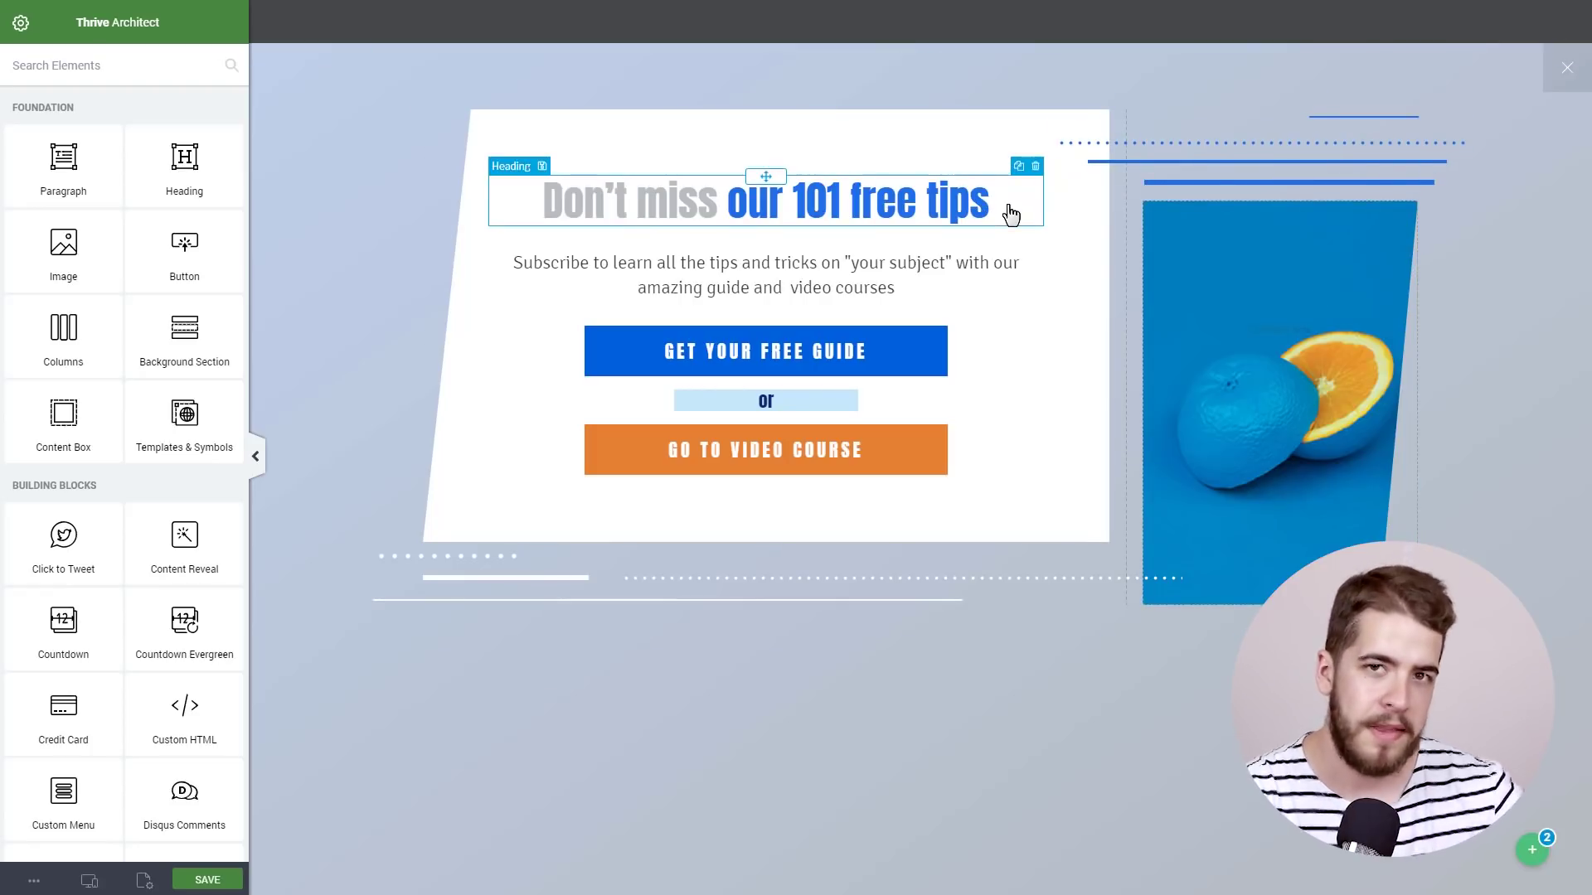
{"action": "left_click", "coordinate": [1011, 348]}
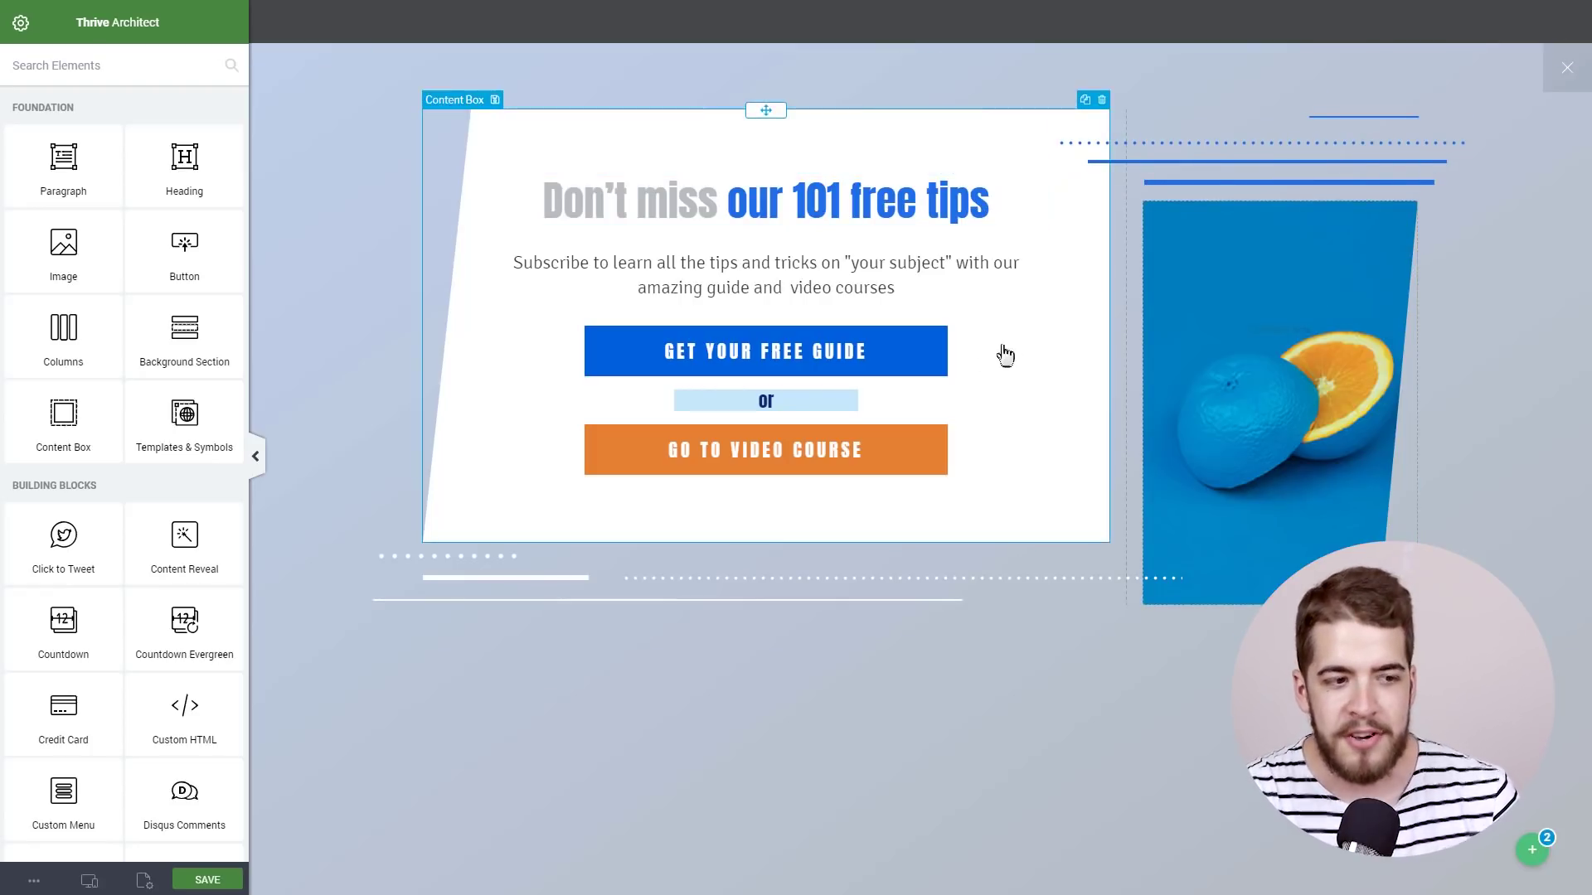
{"action": "left_click", "coordinate": [947, 369]}
{"action": "left_click", "coordinate": [1044, 391]}
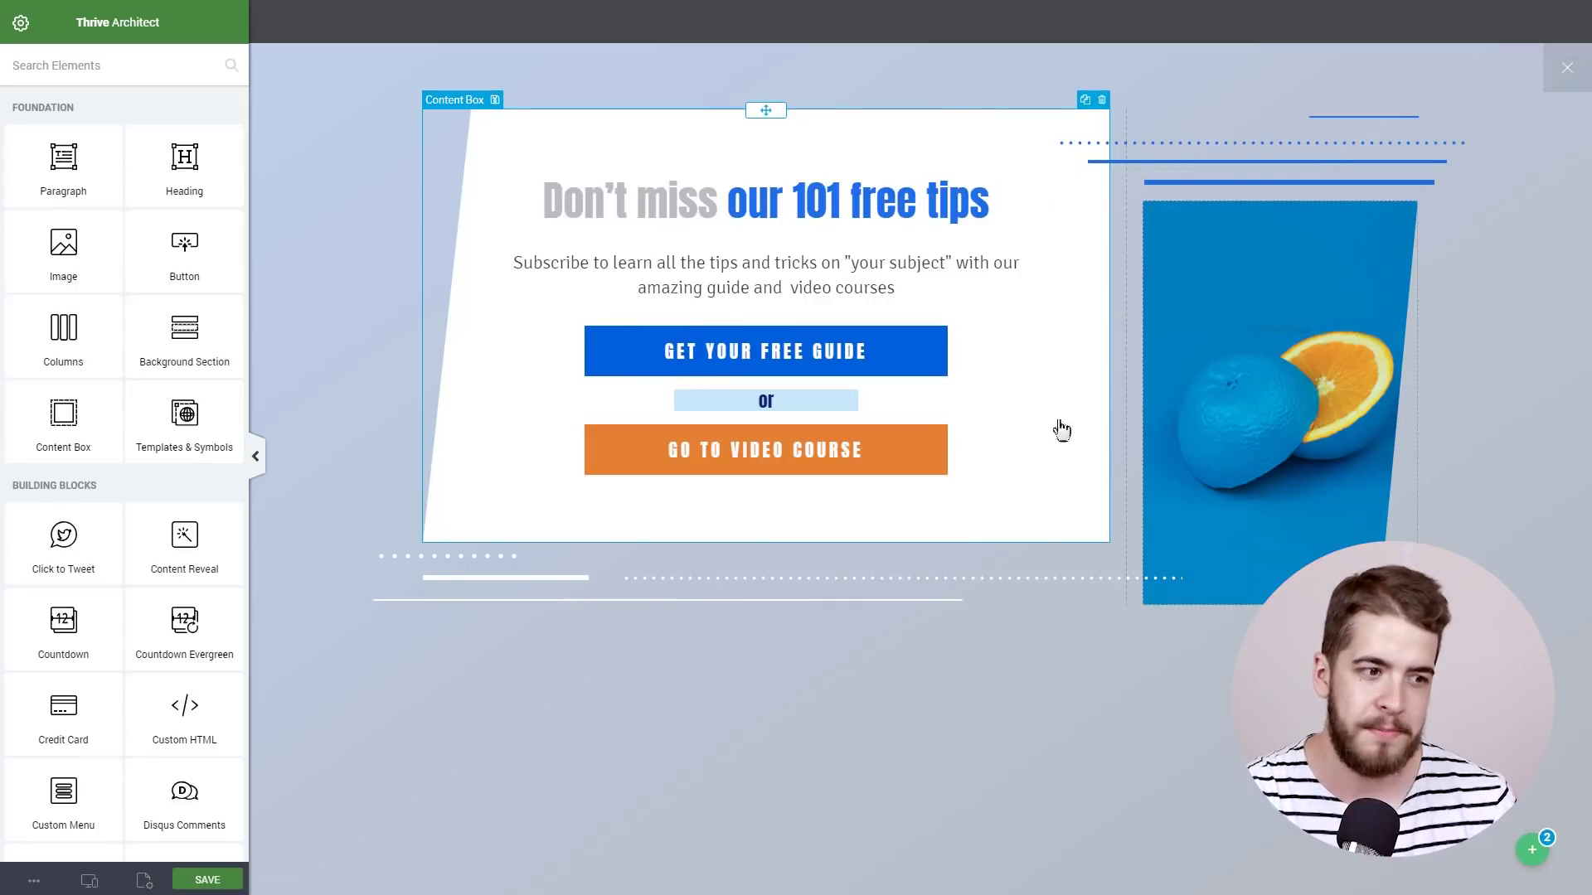
{"action": "left_click", "coordinate": [1144, 436]}
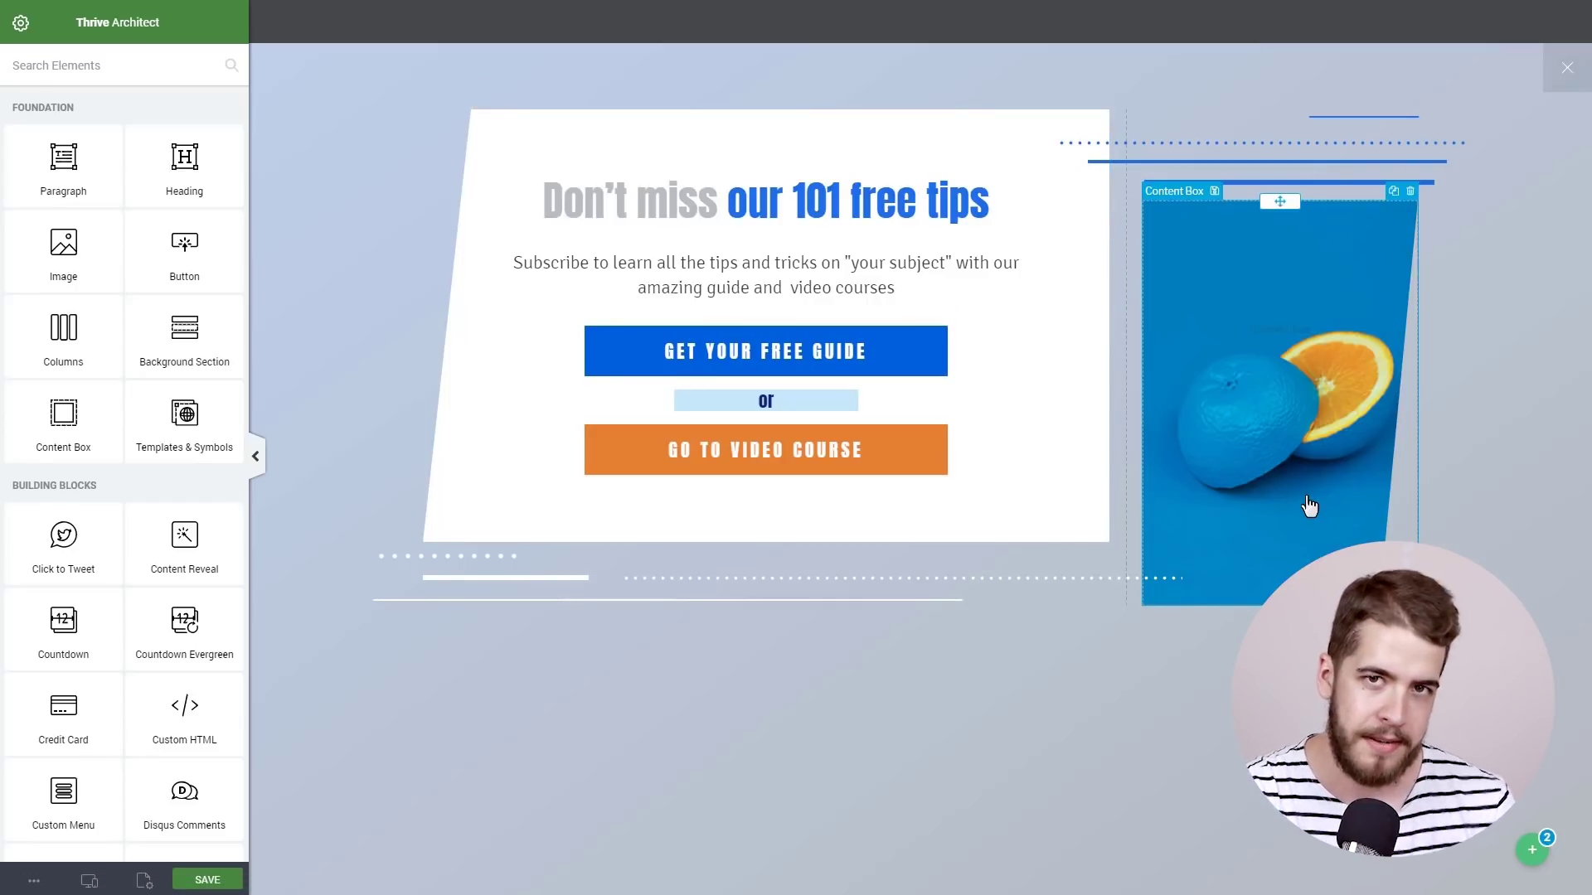
{"action": "left_click", "coordinate": [1104, 348]}
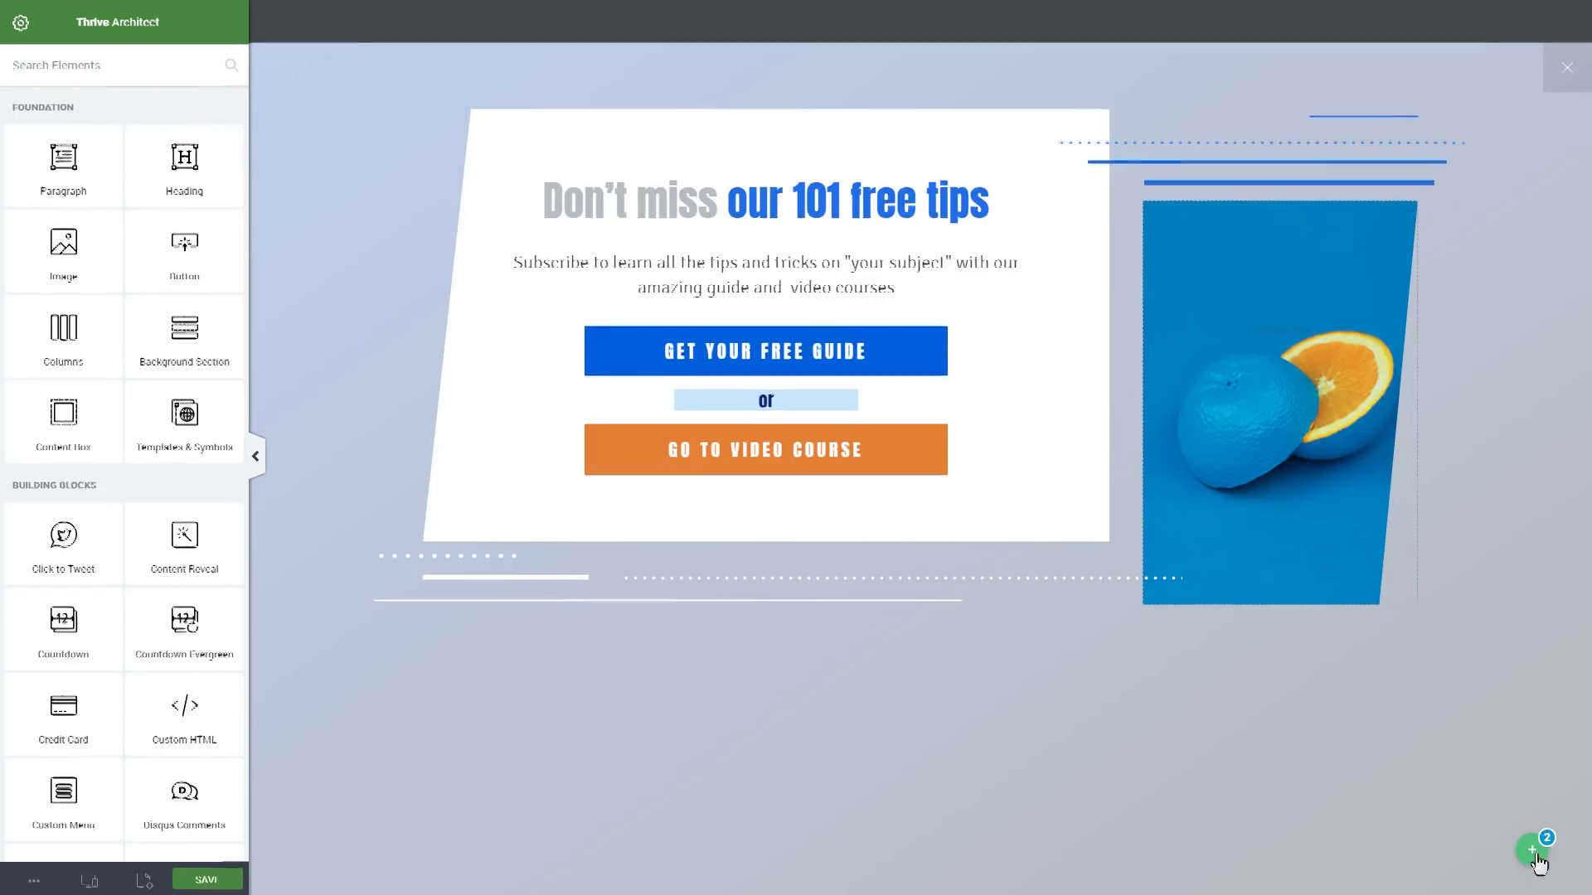
Switch the lightbox to State 1 from the Current States list.
{"action": "left_click", "coordinate": [1532, 849]}
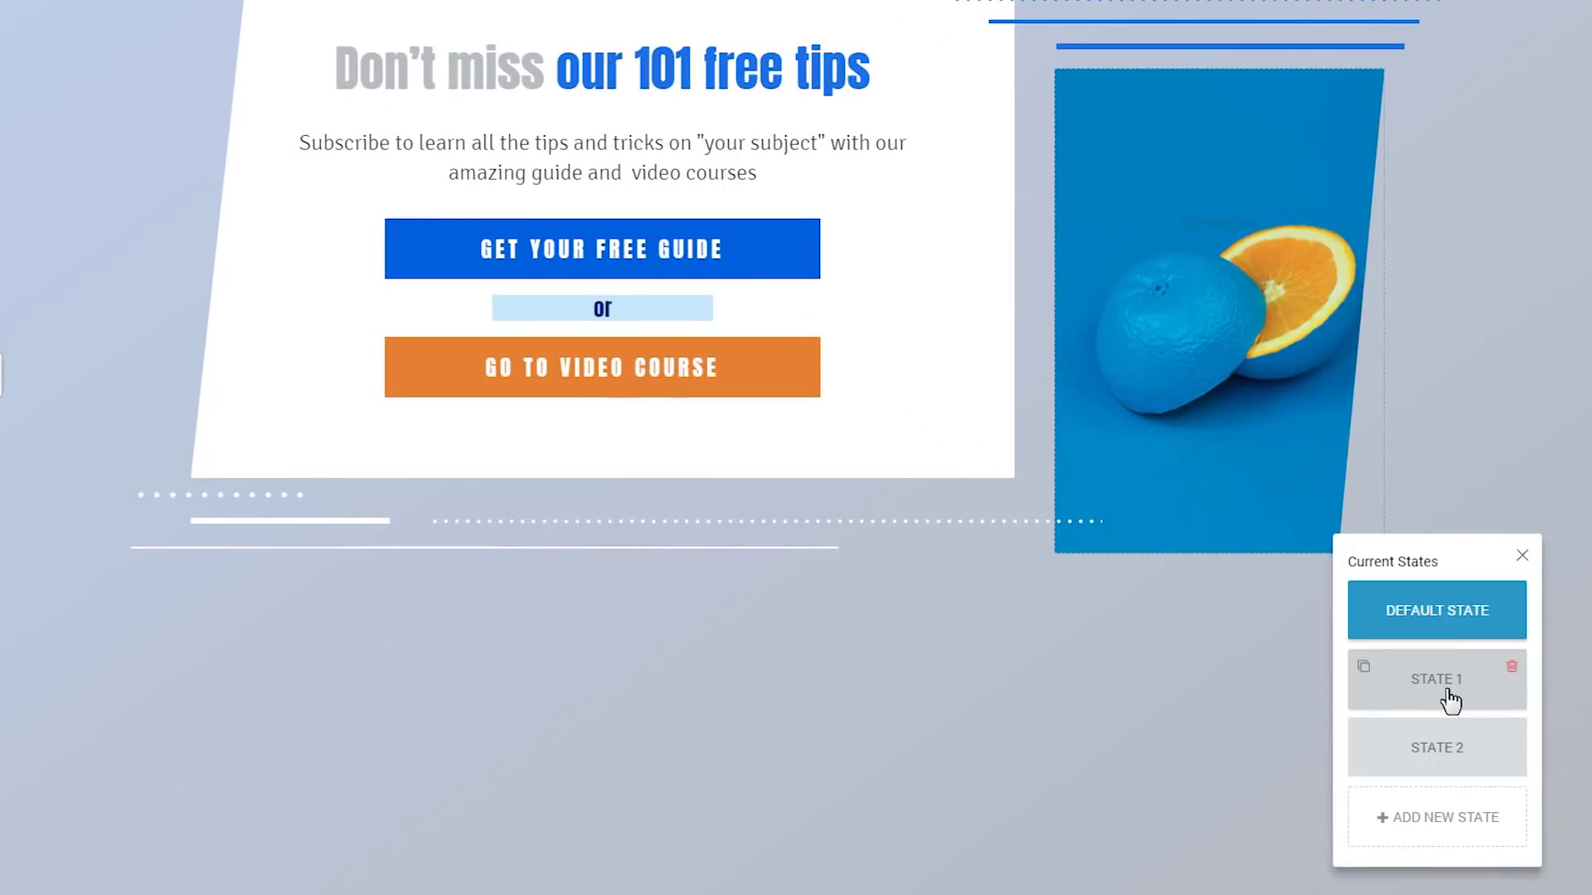
{"action": "left_click", "coordinate": [1438, 696]}
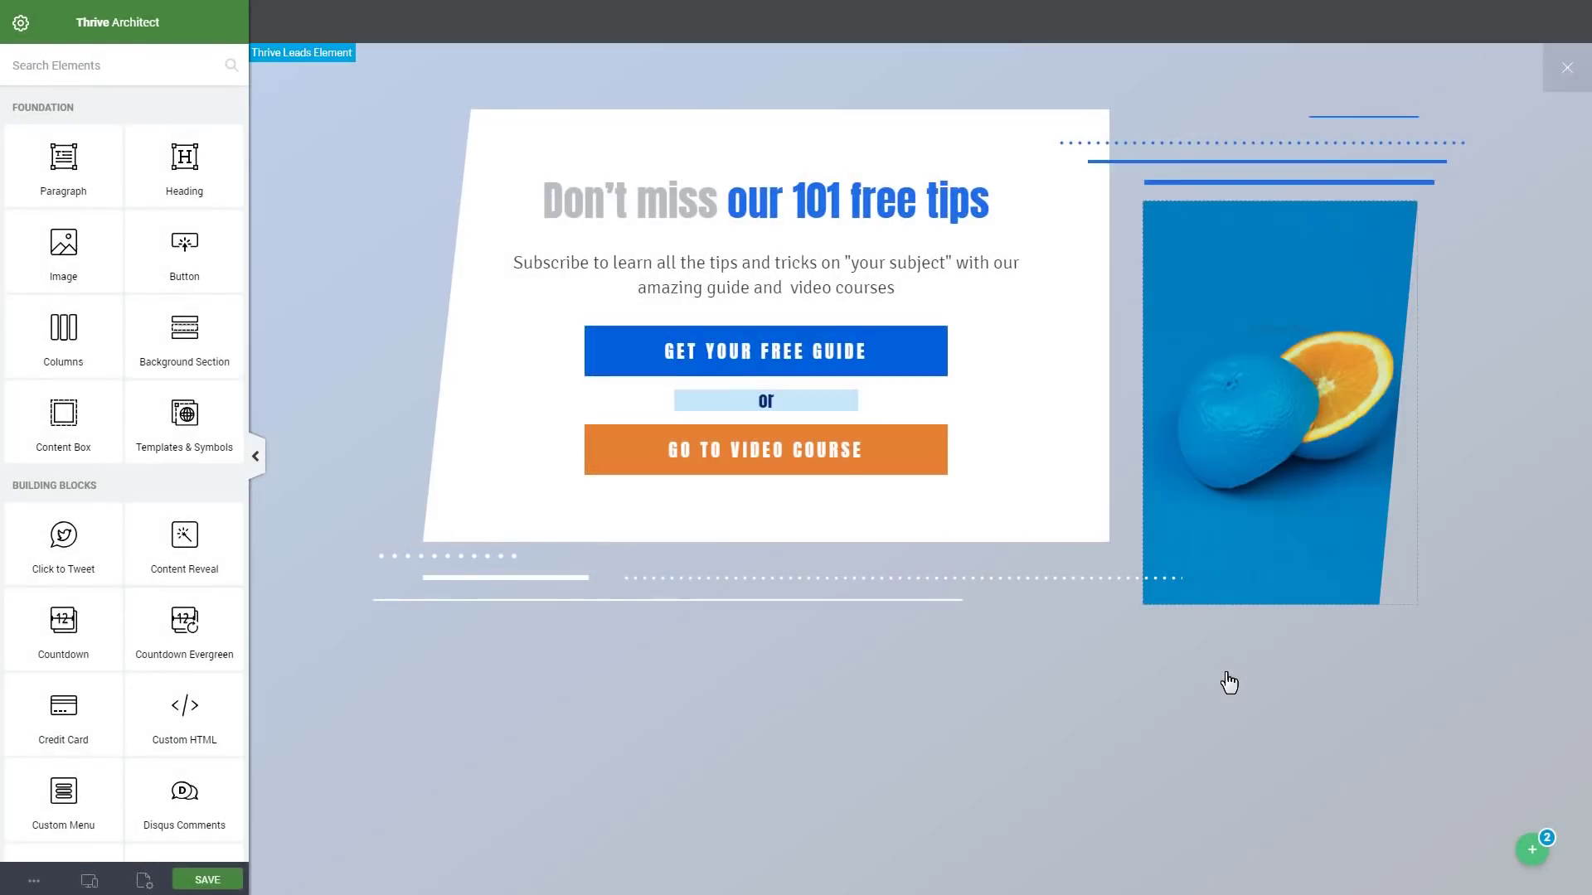